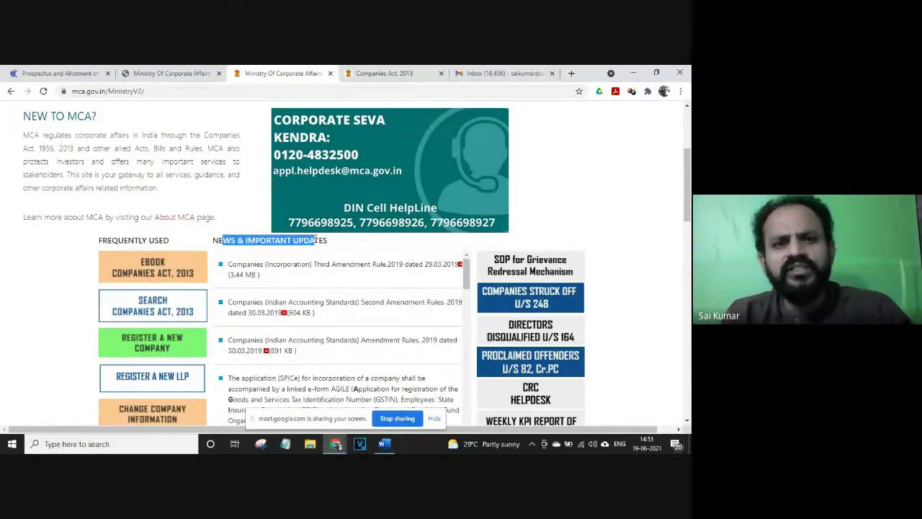
Step: Glance at the Companies Act, 2013 ebook tab, then return to the MCA home page
click(240, 186)
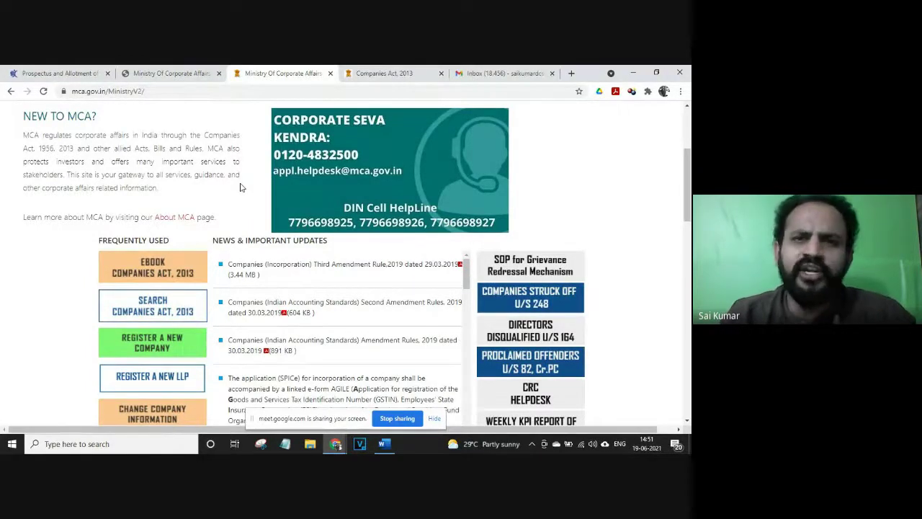
click(363, 72)
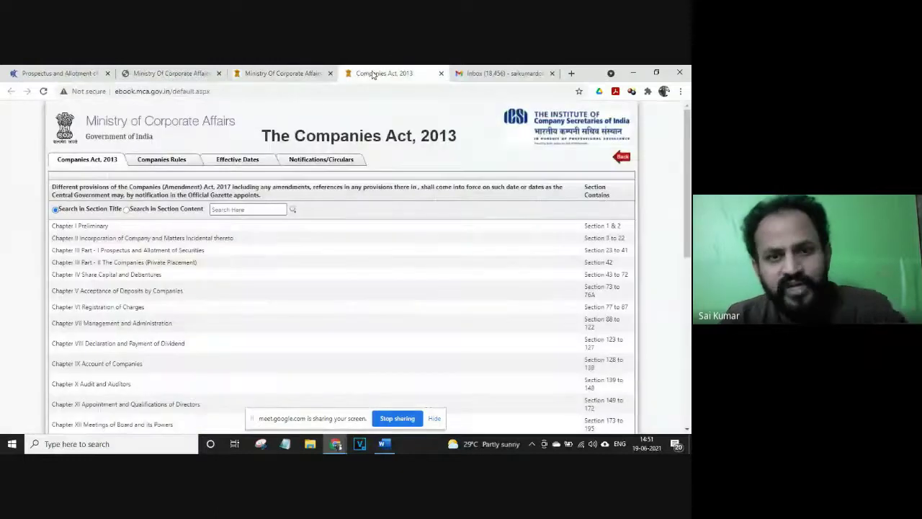
click(282, 73)
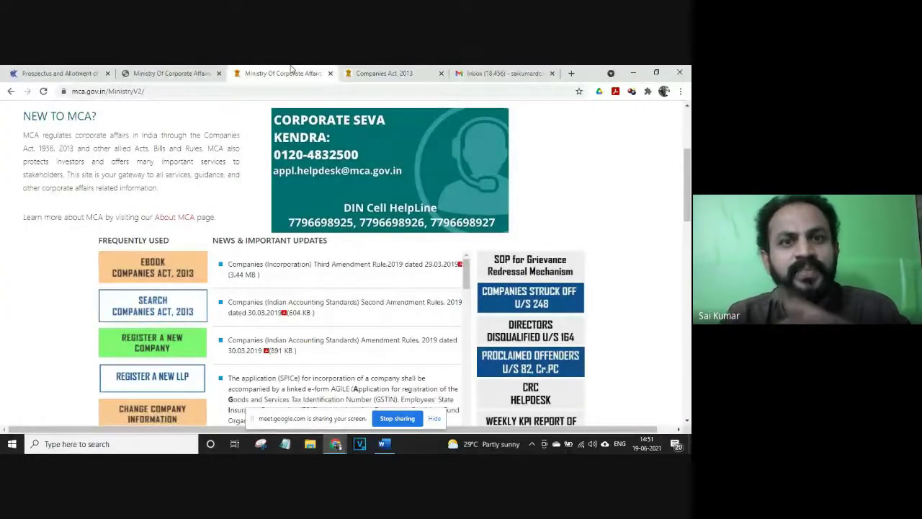
Step: Scroll through the home page, back to the top, and show the MCA Services mega-menu
scroll(251, 151, up, 3)
scroll(209, 188, down, 2)
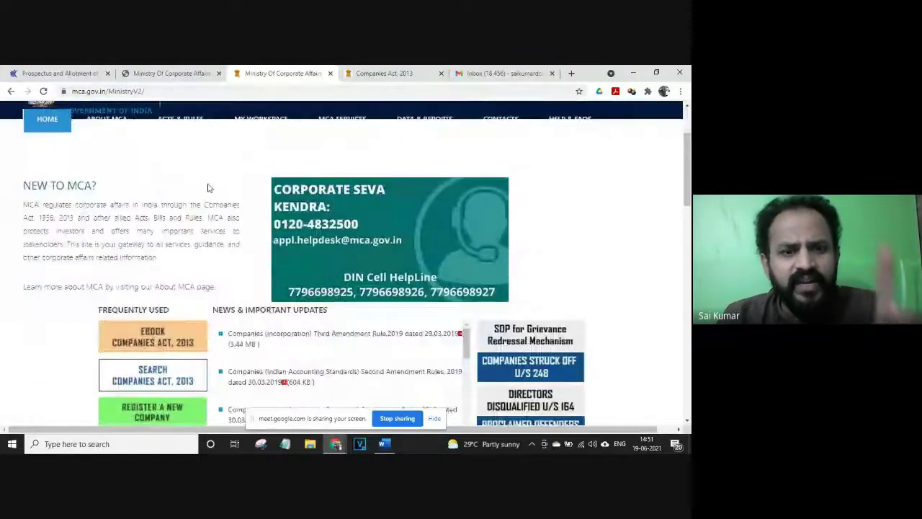
scroll(208, 188, down, 1)
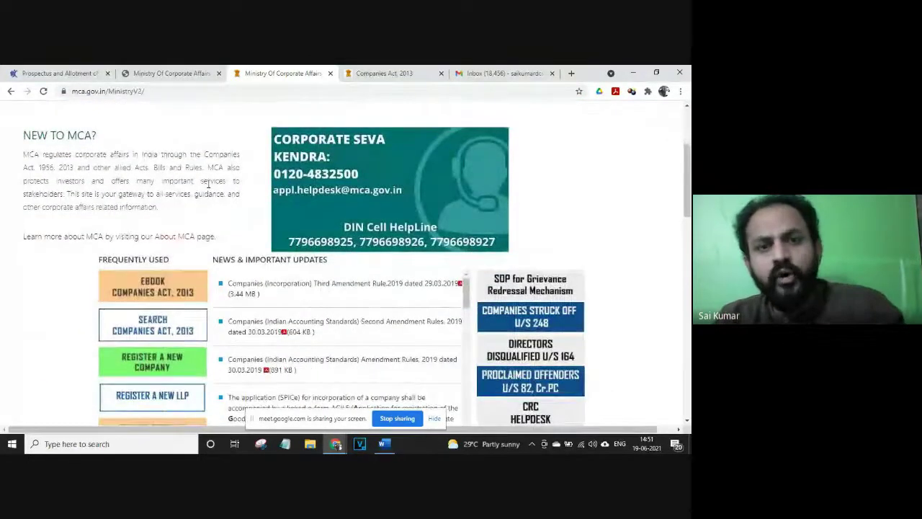
scroll(208, 184, down, 1)
scroll(239, 244, up, 3)
scroll(247, 282, down, 2)
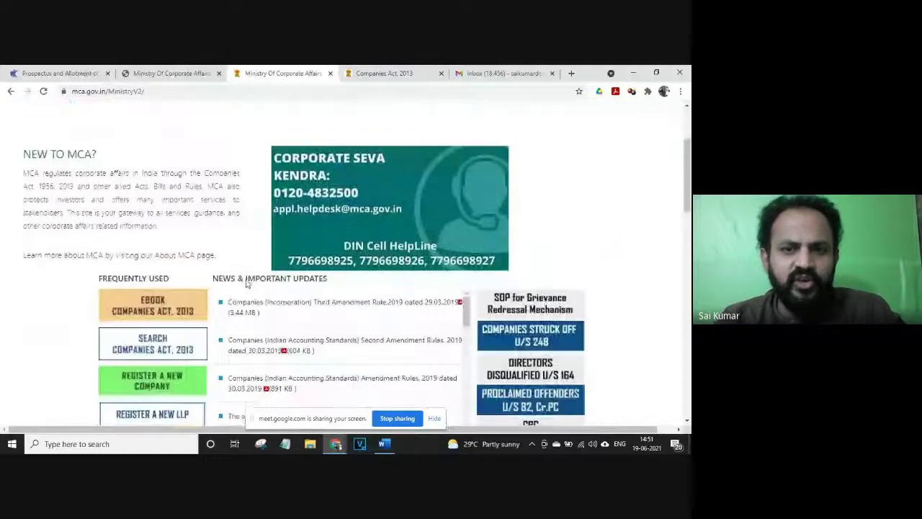
scroll(247, 283, down, 1)
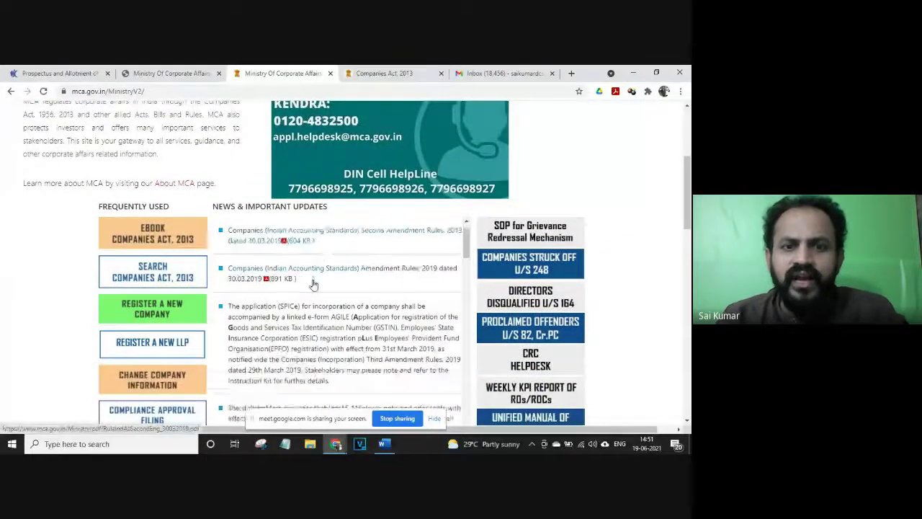
scroll(313, 283, down, 4)
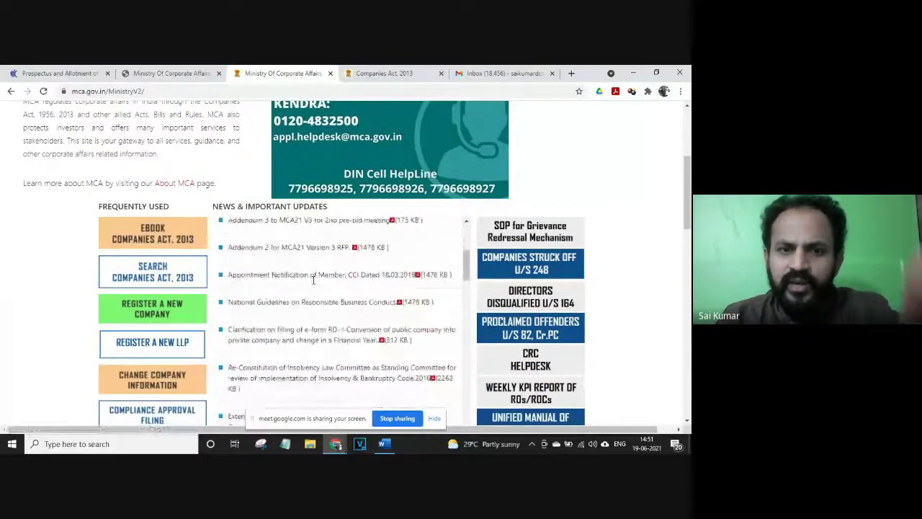
scroll(314, 281, down, 5)
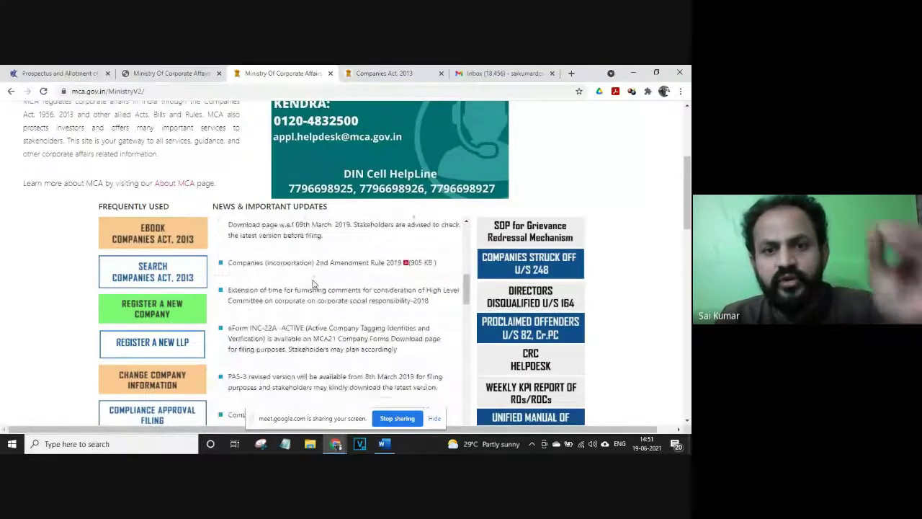
scroll(313, 283, up, 5)
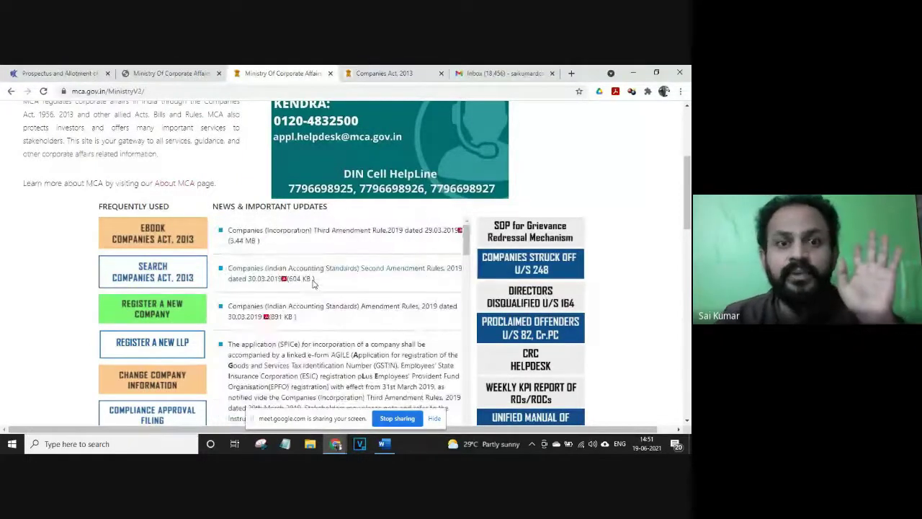
scroll(245, 153, up, 5)
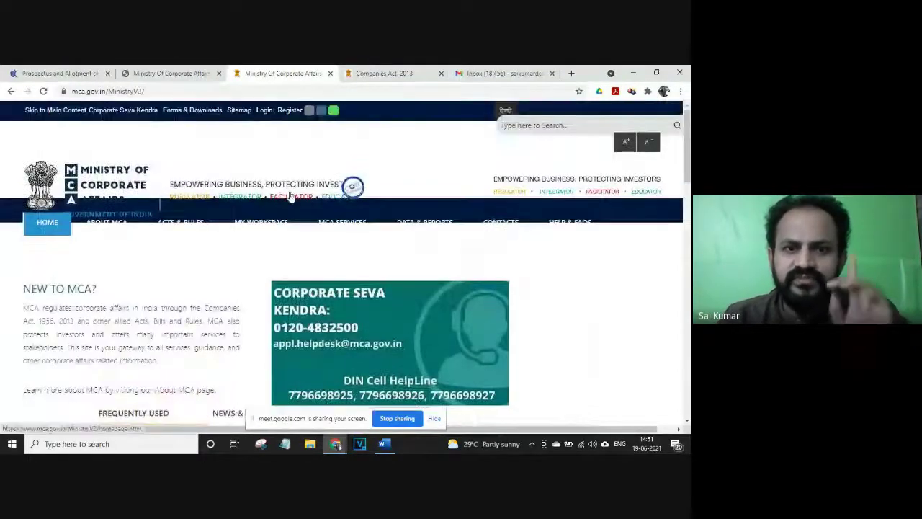
mouse_move(335, 222)
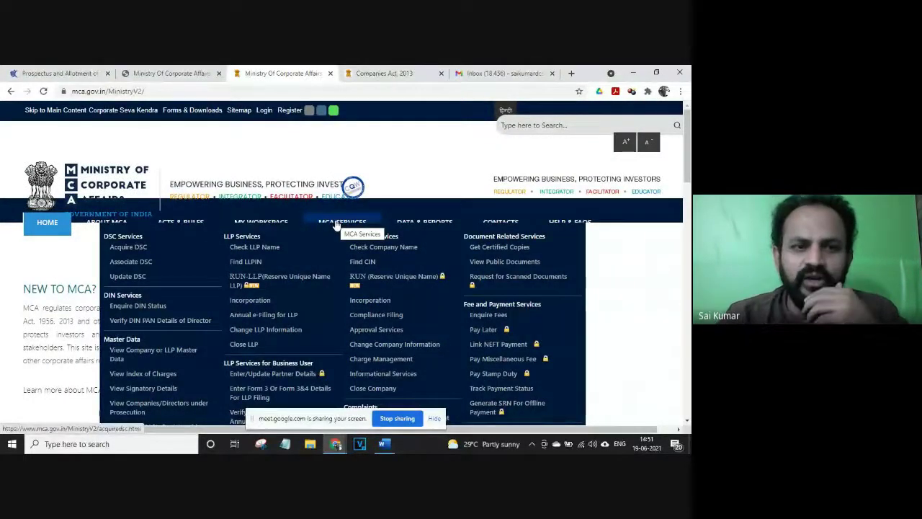
Step: Open View Company or LLP Master Data, after briefly checking the mail tab and call window
click(180, 350)
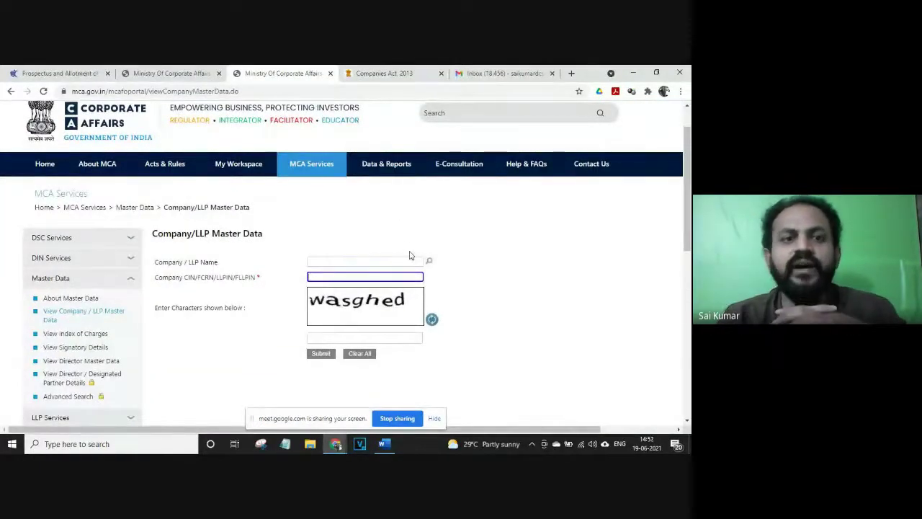
click(473, 70)
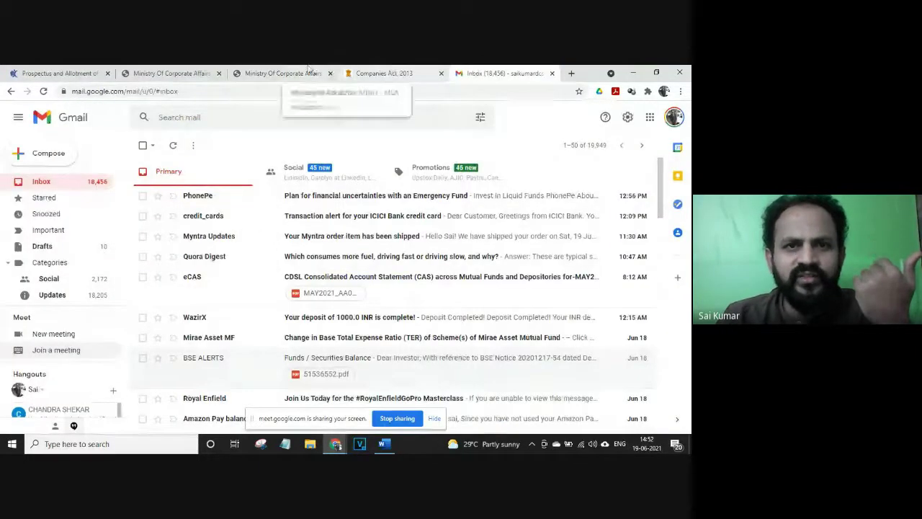
click(303, 72)
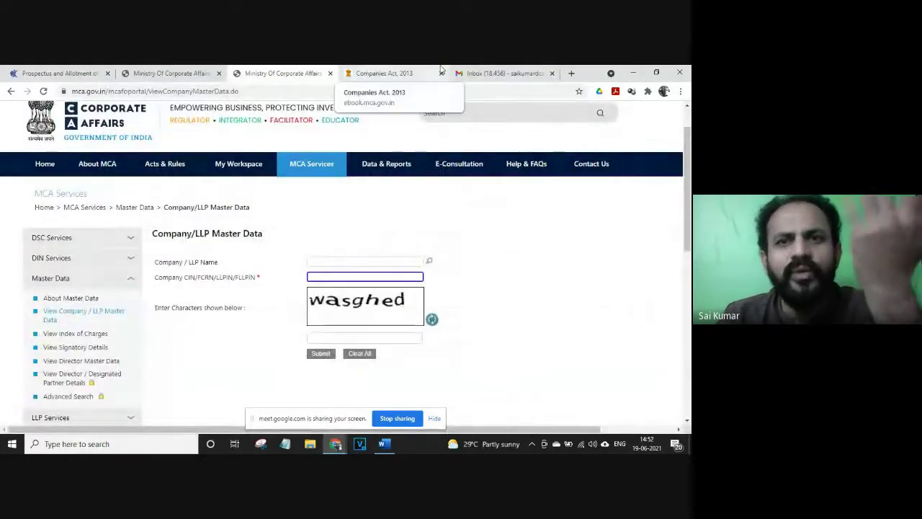
click(470, 71)
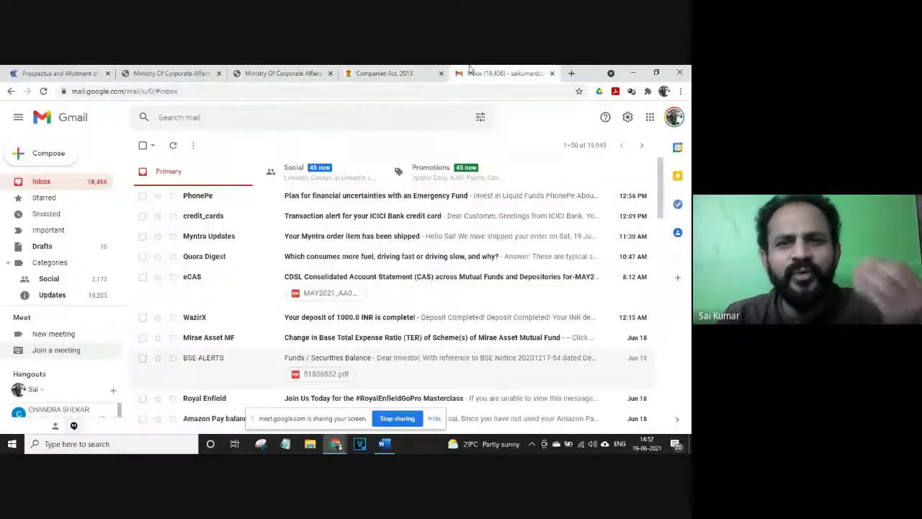
click(382, 73)
click(302, 72)
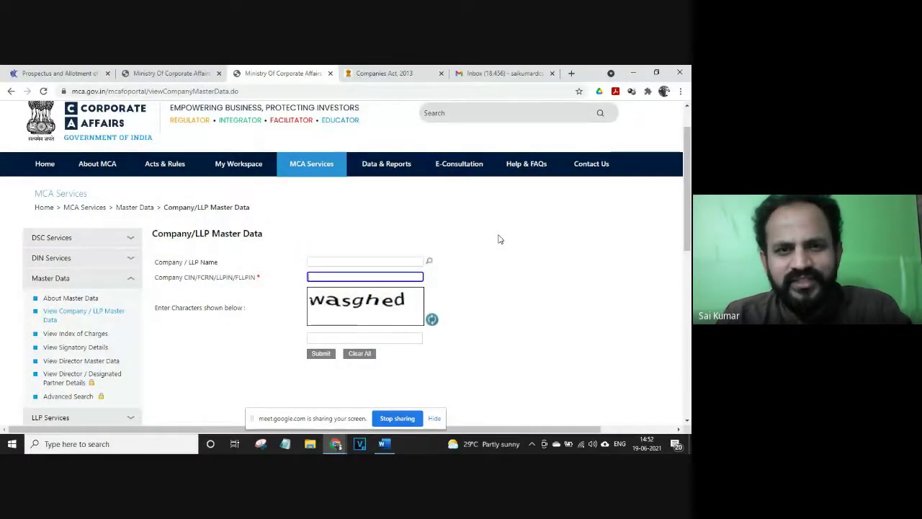
key(alt+Tab)
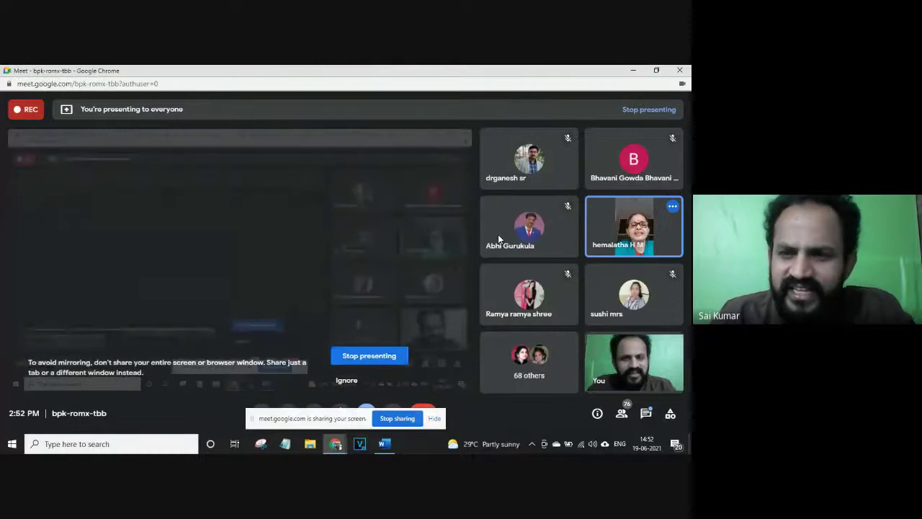
key(alt+Tab)
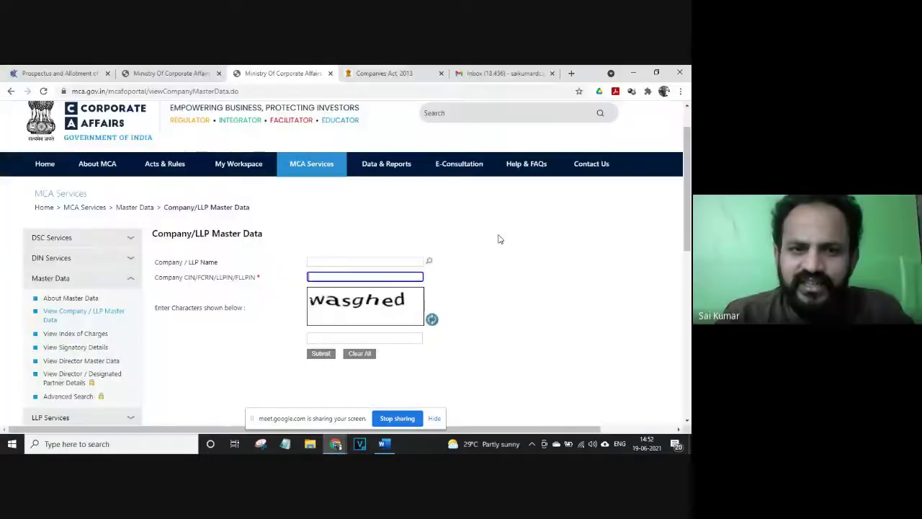
Step: Search the company name 'Tata consultancy' and pick TATA CONSULTANCY SERVICES LIMITED to fill its CIN
click(428, 260)
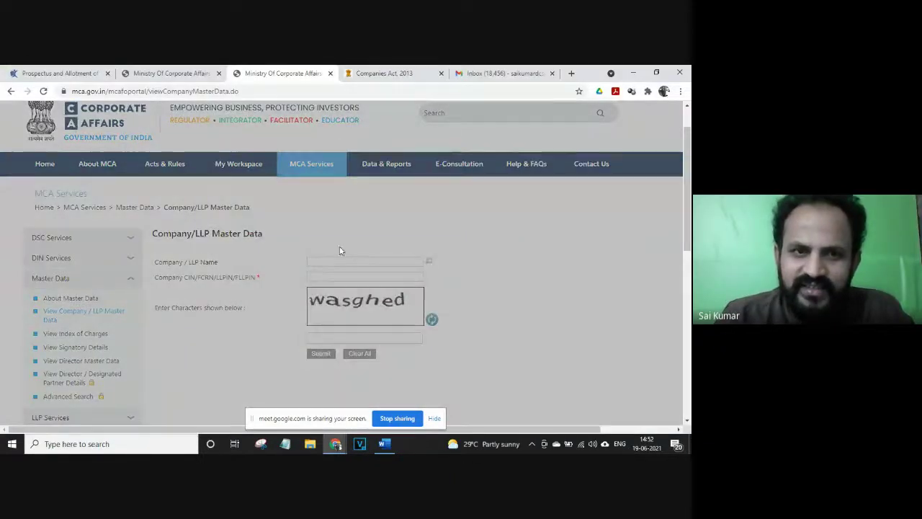
text(Tata )
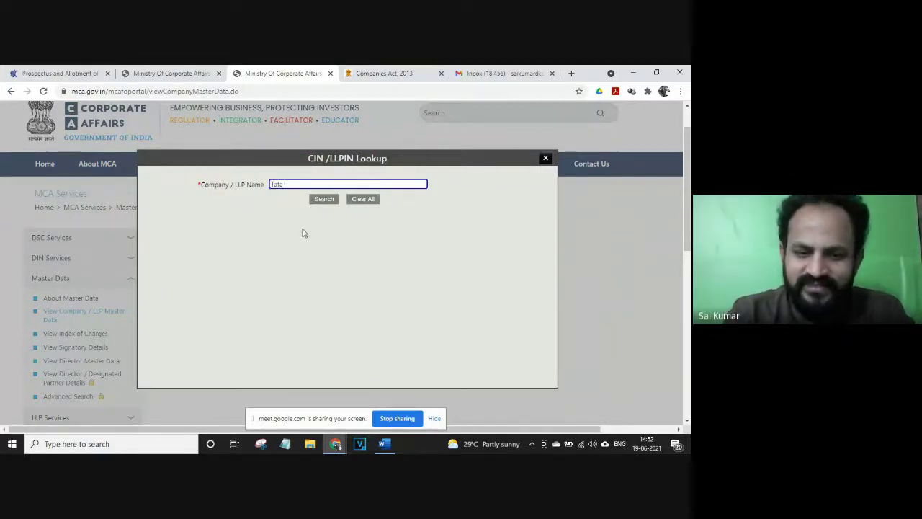
text(consul)
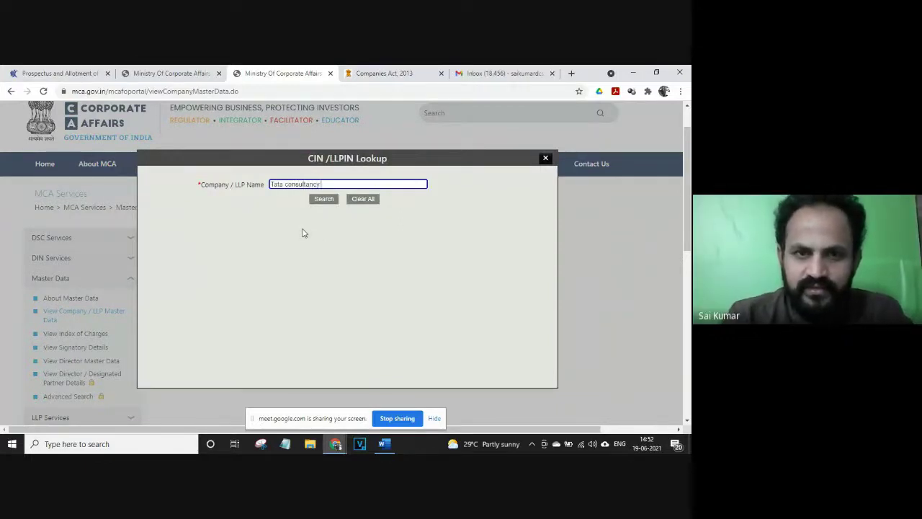
text(tancy)
click(322, 200)
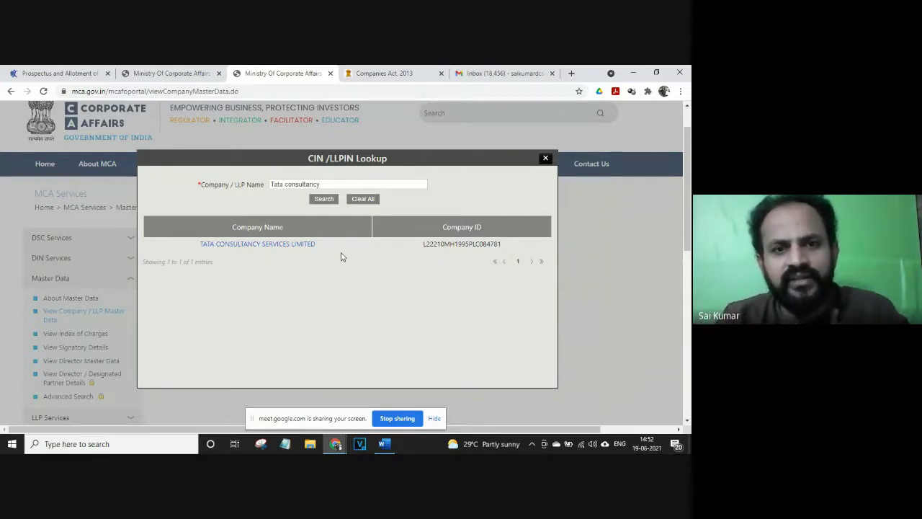
click(309, 244)
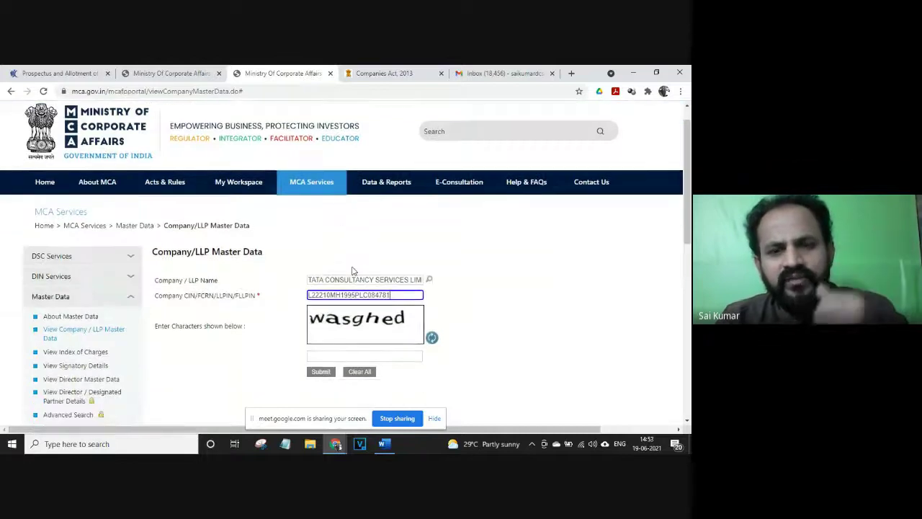
Step: Enter the captcha characters and submit to display Tata Consultancy Services' master data
scroll(353, 270, down, 1)
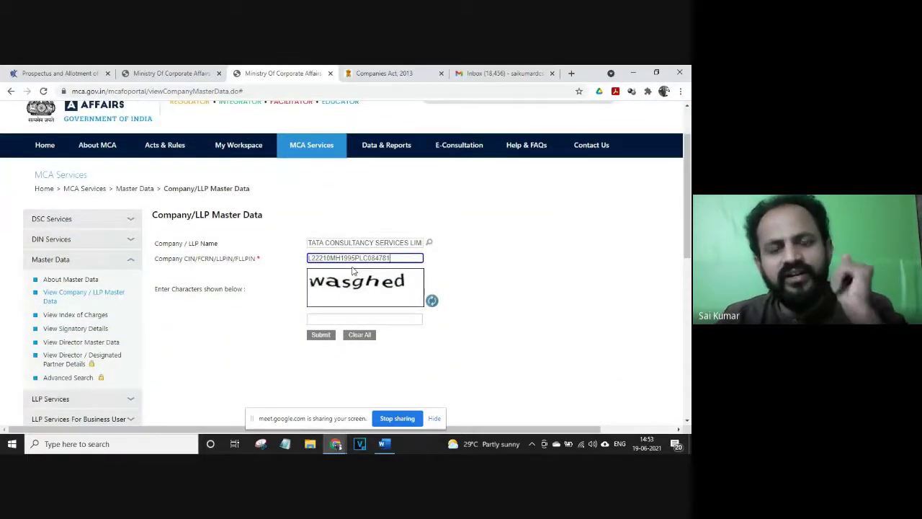
click(336, 317)
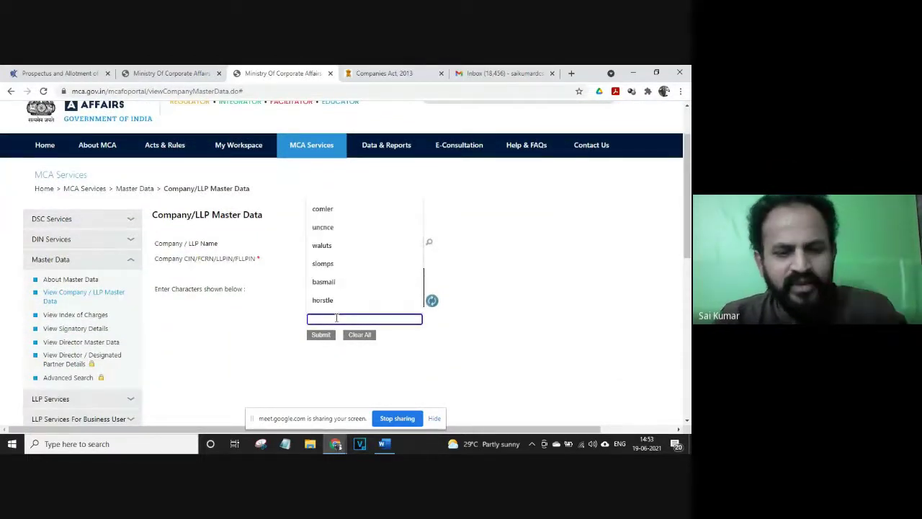
text(was)
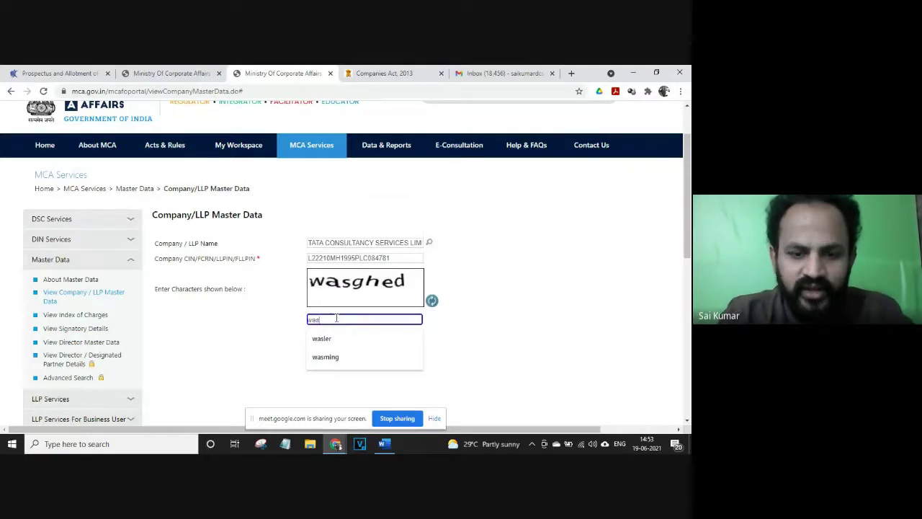
text(ghed)
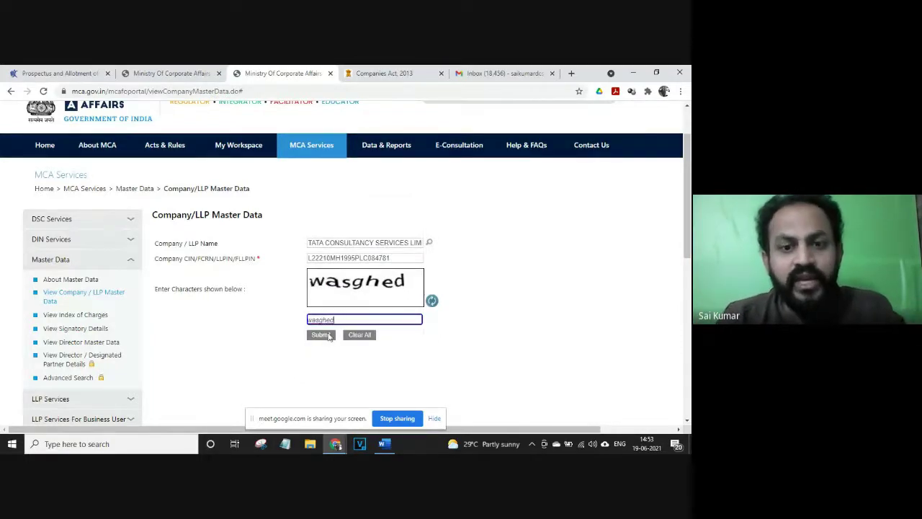
mouse_move(321, 159)
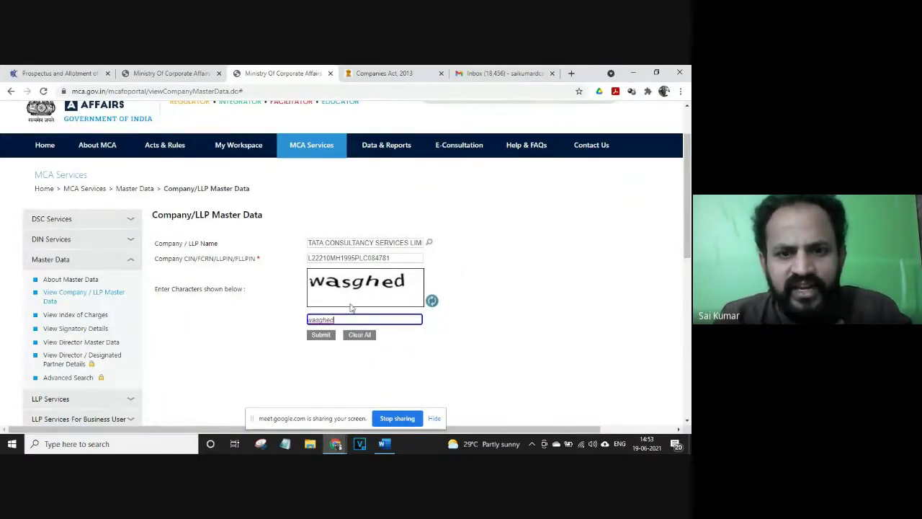
click(321, 334)
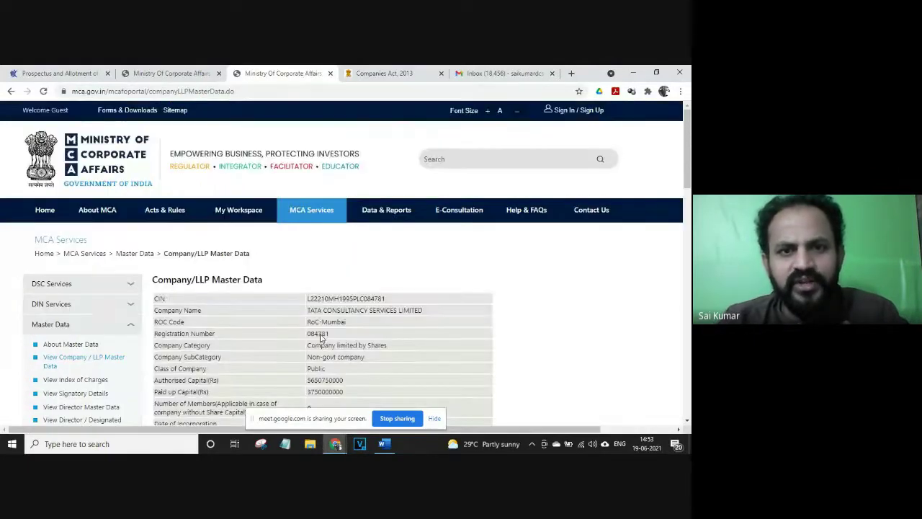
scroll(403, 318, down, 5)
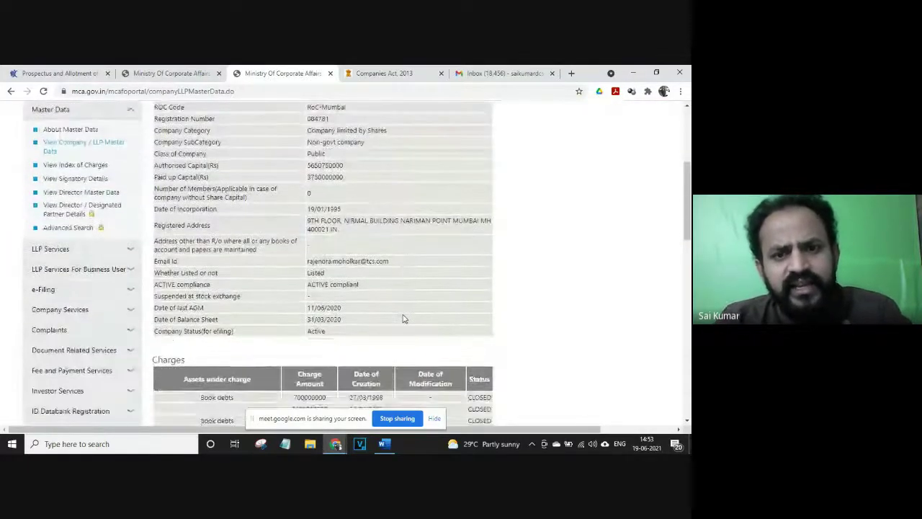
scroll(403, 318, up, 1)
right_click(390, 145)
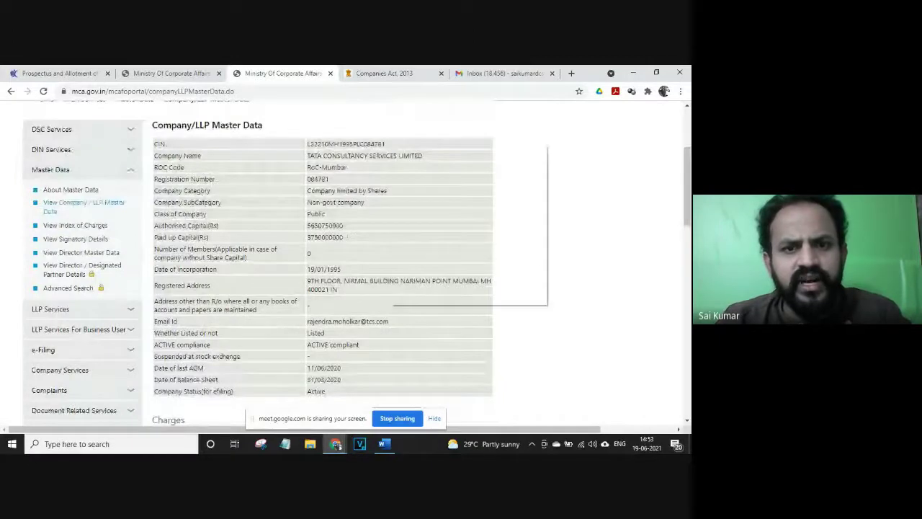
click(369, 128)
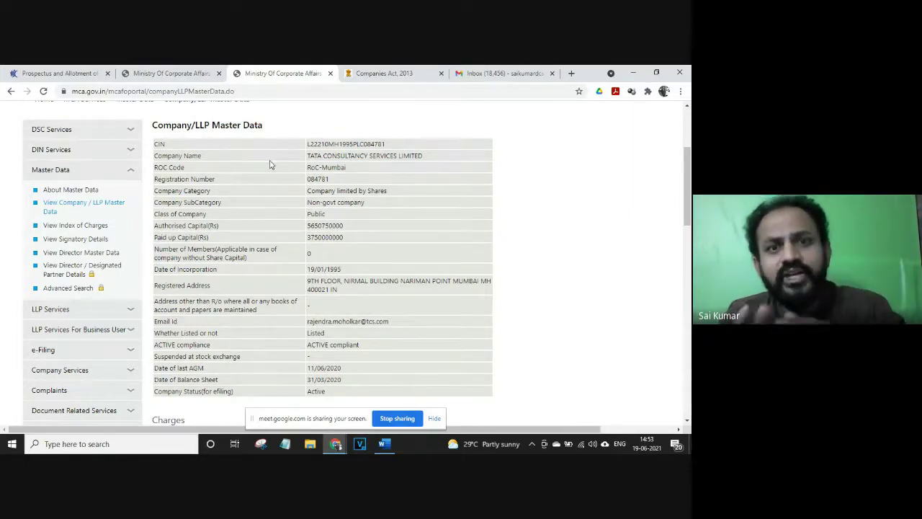
scroll(270, 165, up, 1)
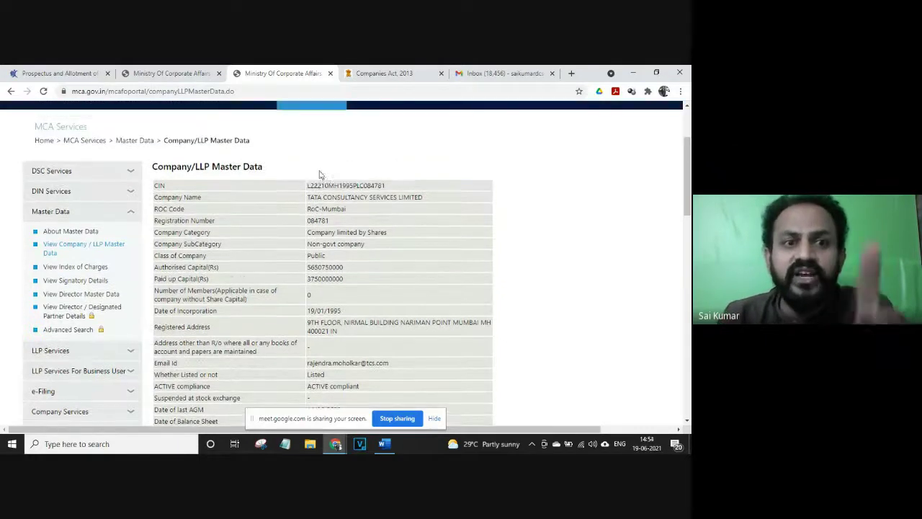
click(381, 73)
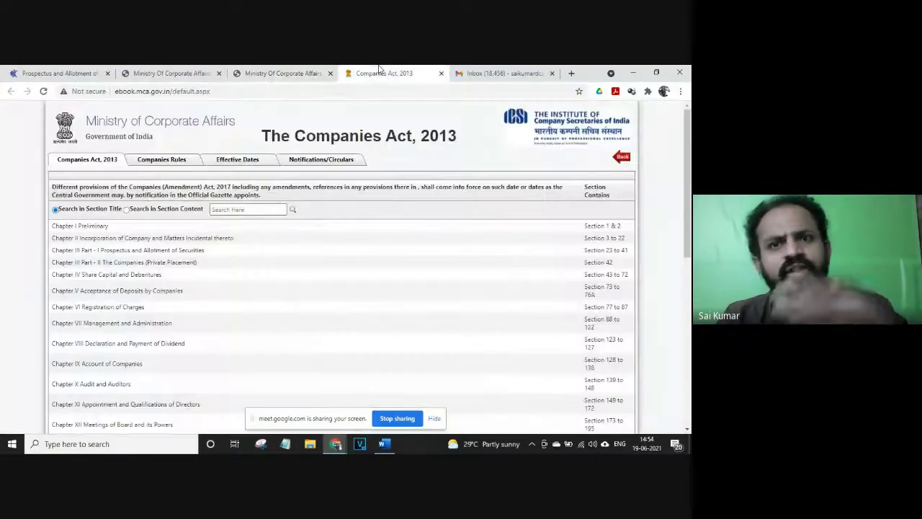
click(488, 70)
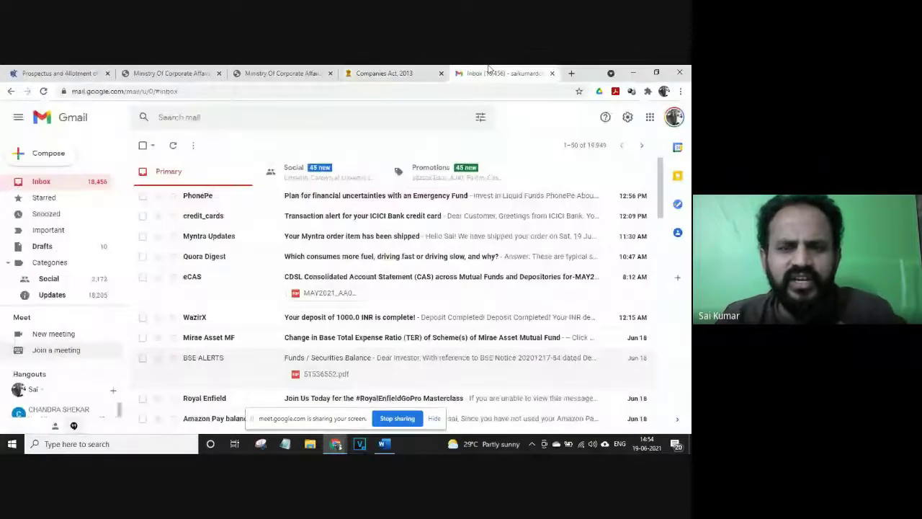
click(303, 72)
mouse_move(311, 106)
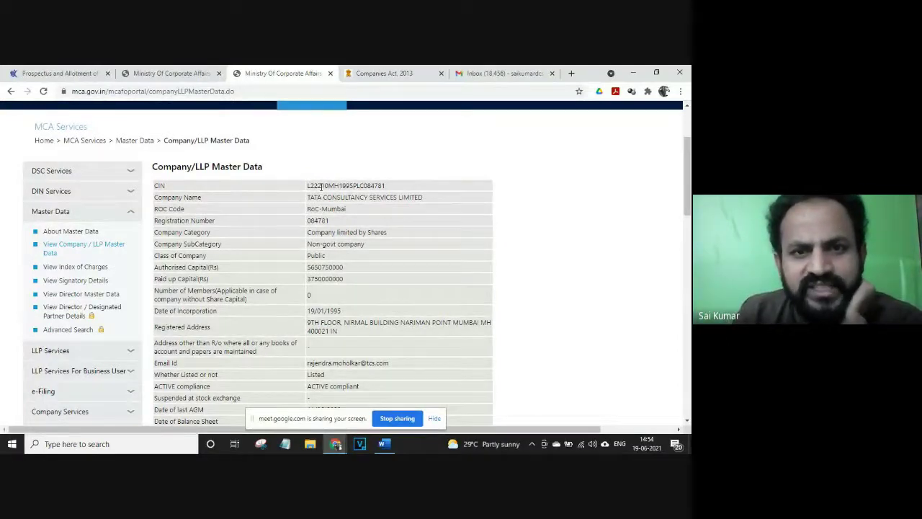
drag(310, 185, 304, 188)
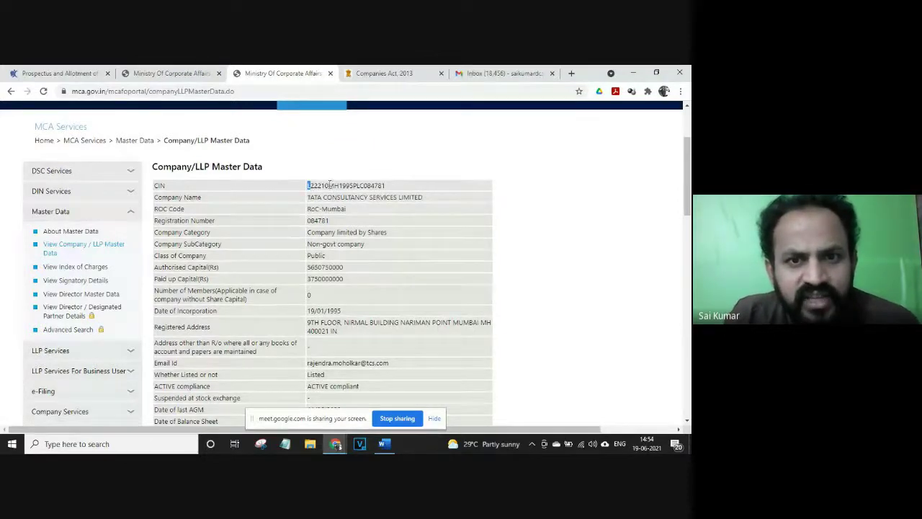
drag(328, 185, 339, 185)
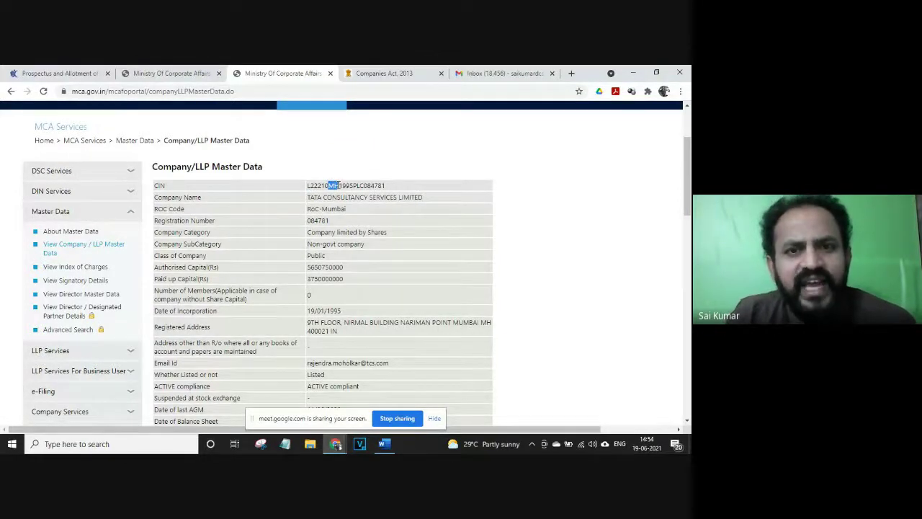
click(346, 179)
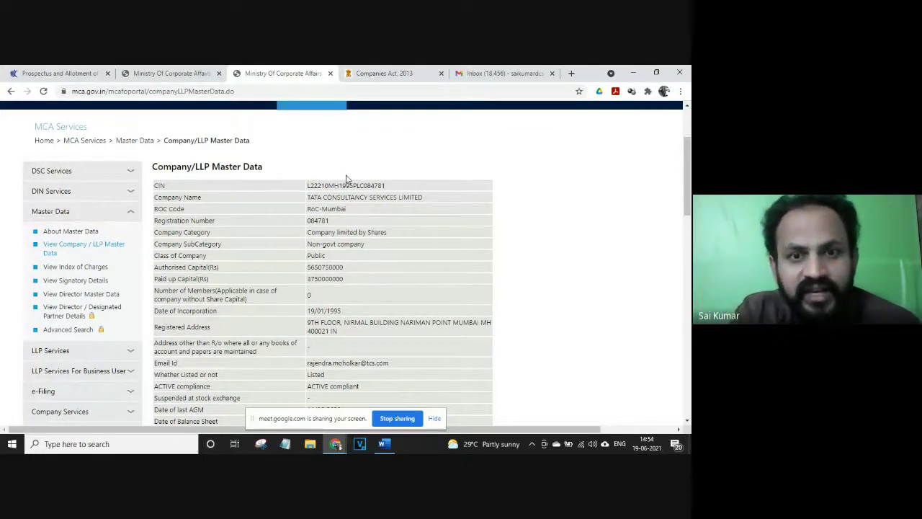
drag(328, 185, 354, 185)
click(341, 185)
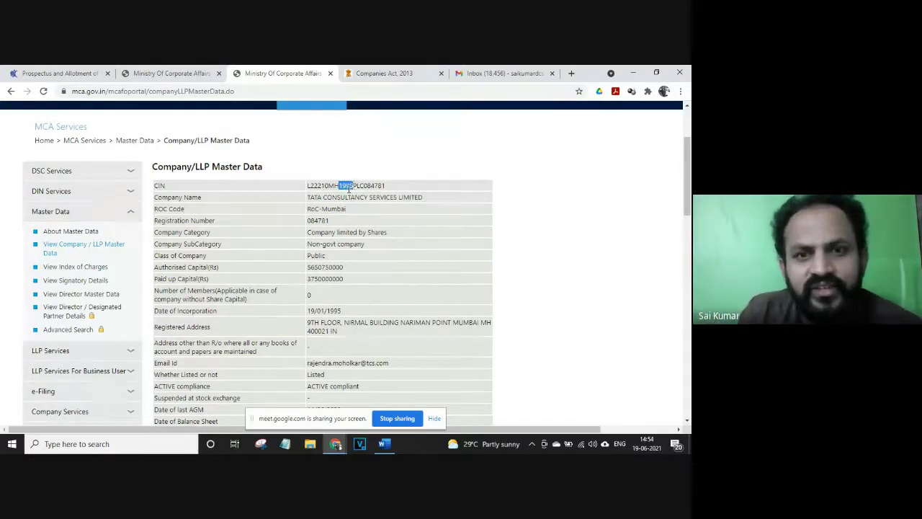
click(341, 185)
drag(340, 185, 353, 185)
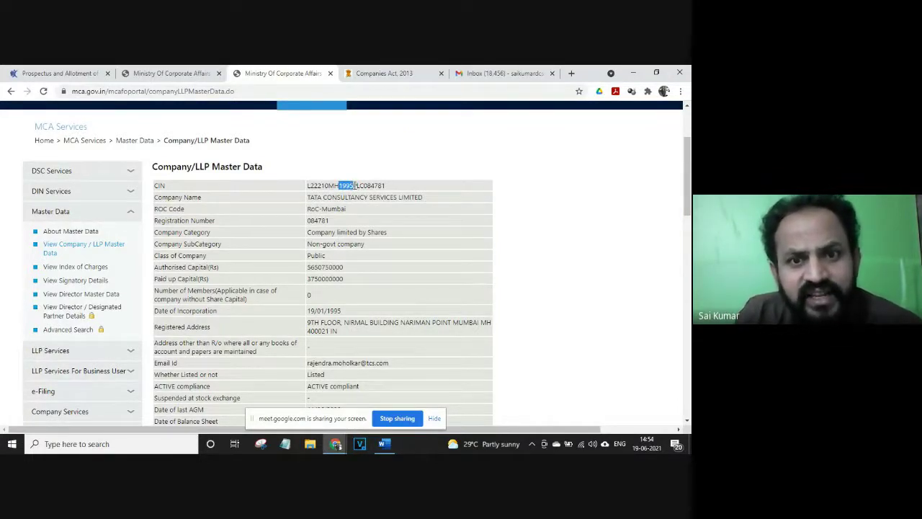
drag(353, 186, 363, 186)
click(363, 186)
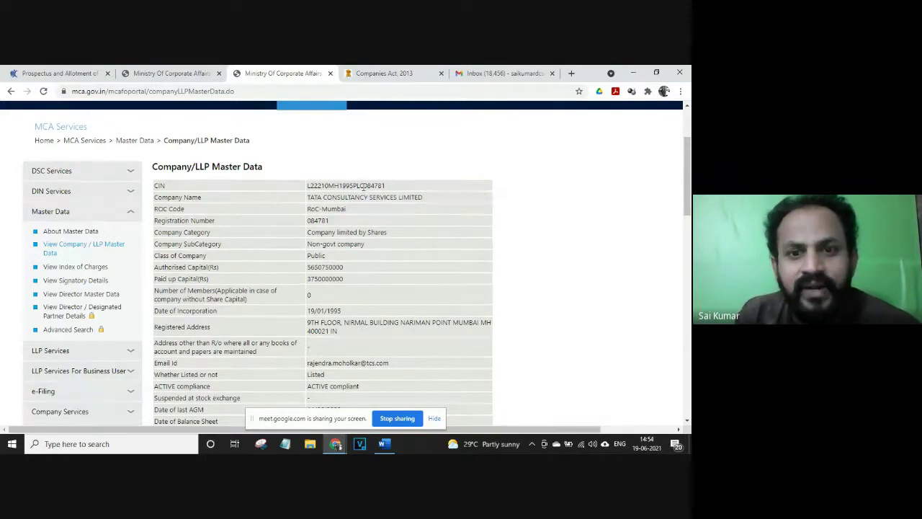
drag(363, 186, 354, 186)
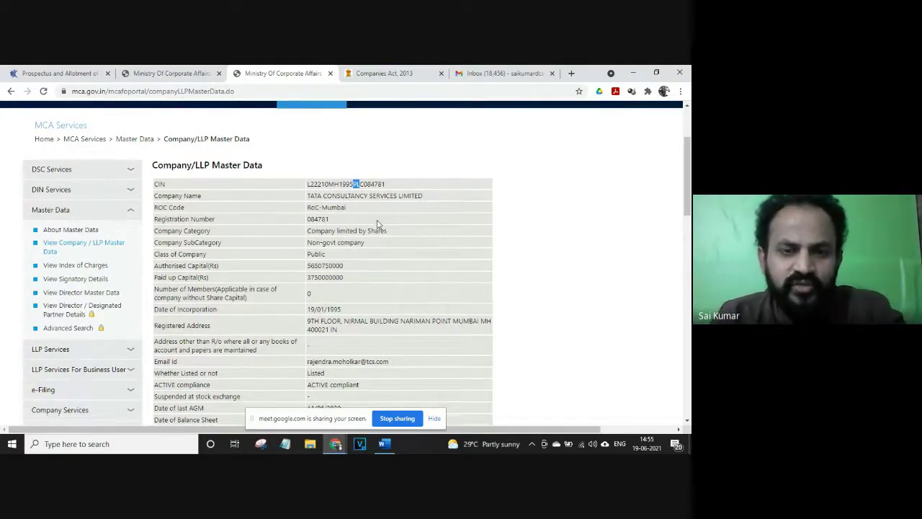
scroll(378, 221, down, 1)
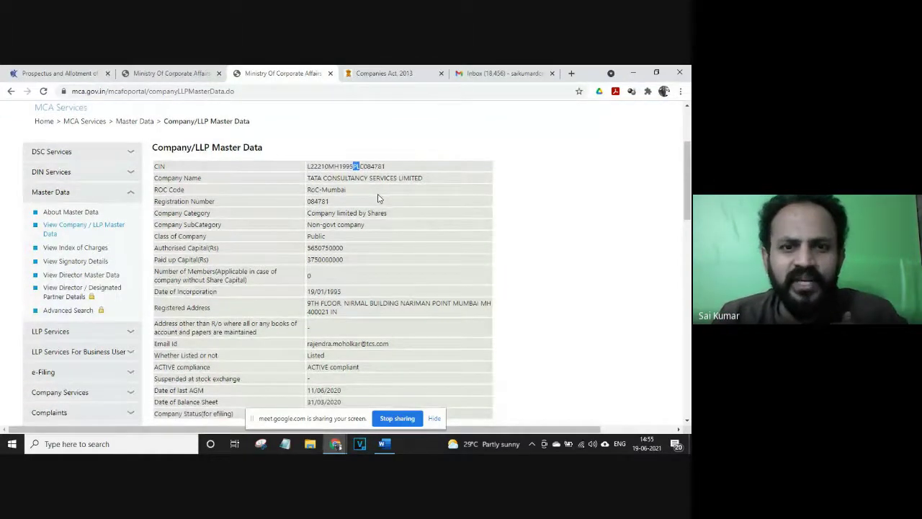
scroll(377, 198, down, 2)
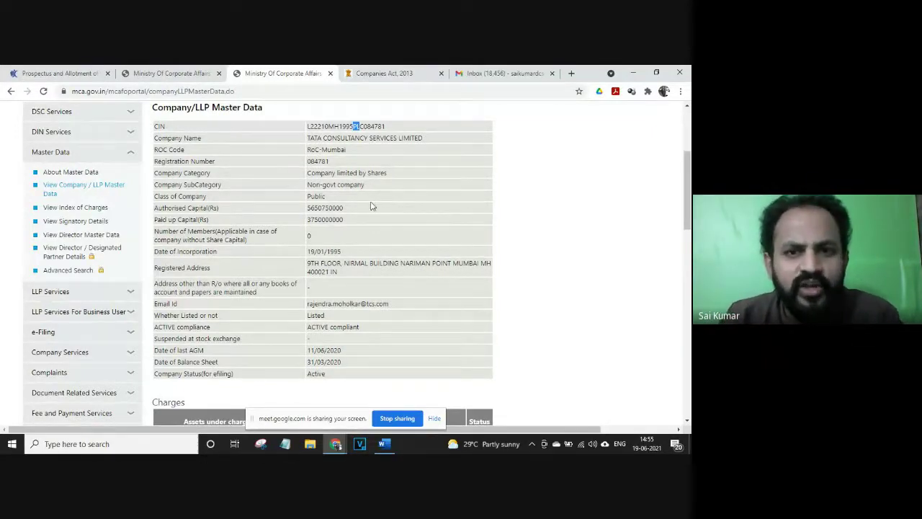
click(335, 216)
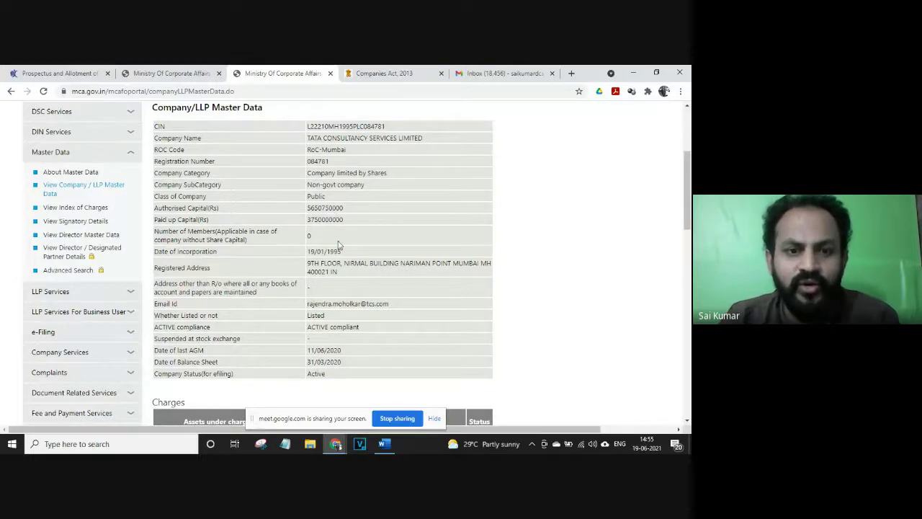
scroll(335, 220, down, 4)
scroll(333, 228, down, 8)
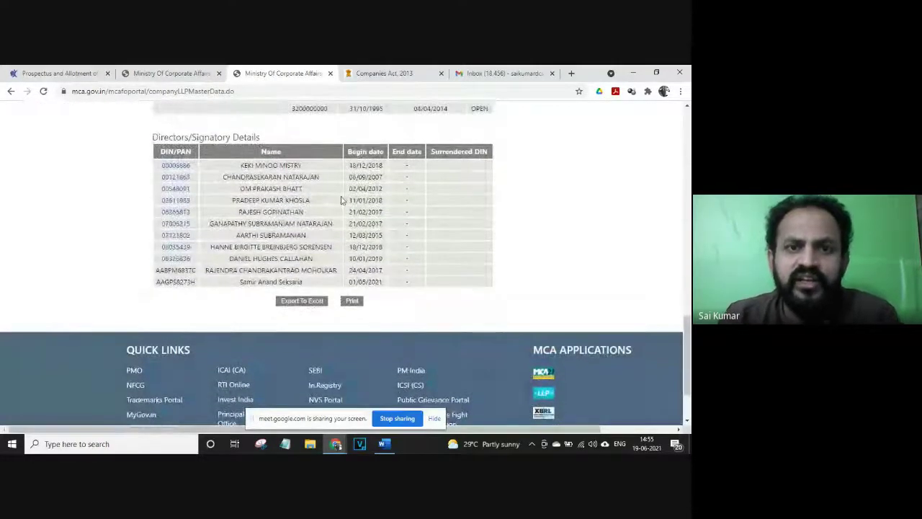
key(ctrl+plus)
key(ctrl+plus)
scroll(322, 200, left, 2)
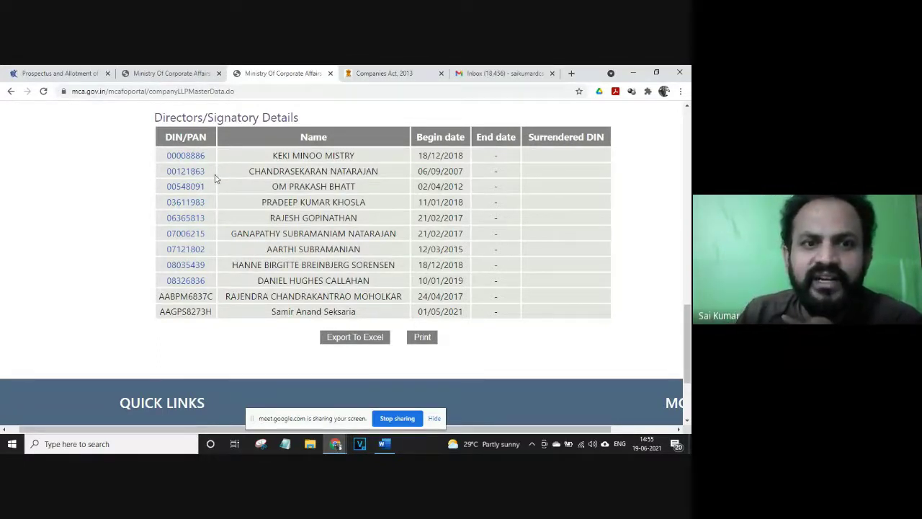
drag(207, 155, 187, 155)
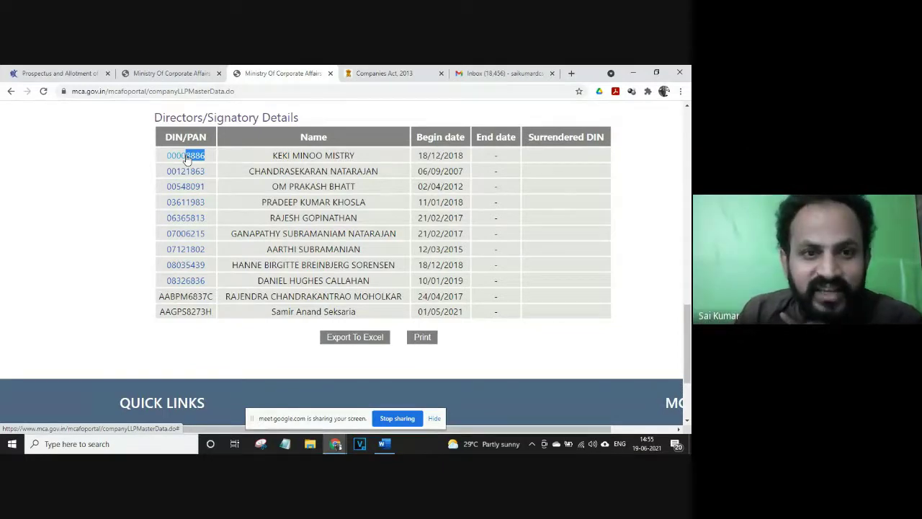
scroll(186, 157, down, 2)
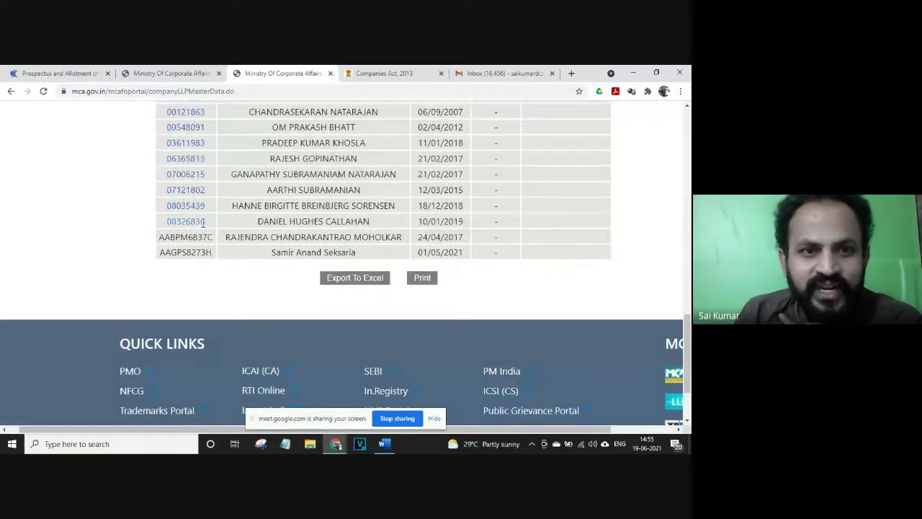
drag(203, 223, 176, 227)
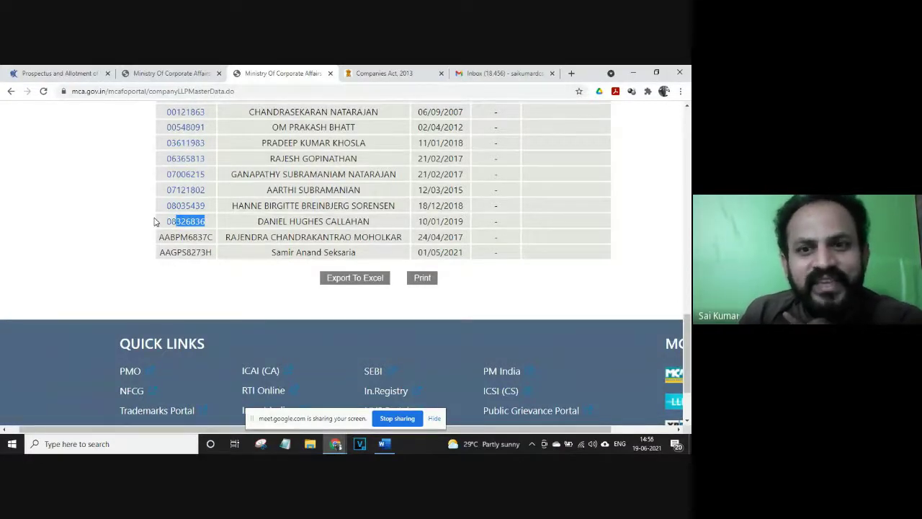
click(445, 221)
scroll(446, 221, up, 2)
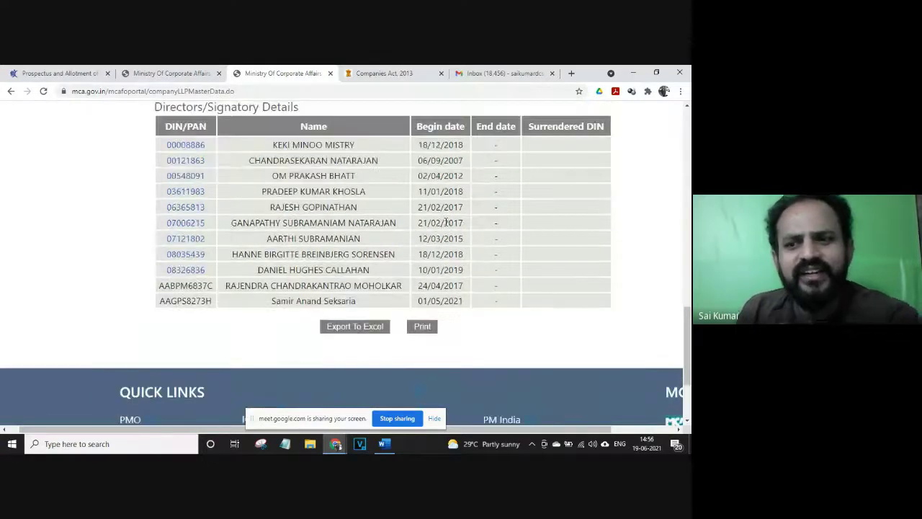
scroll(446, 222, up, 1)
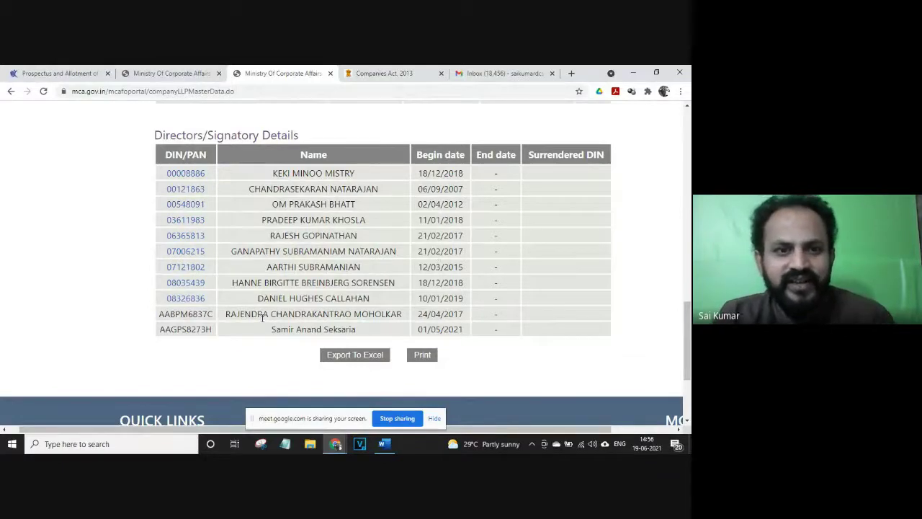
scroll(261, 317, down, 1)
scroll(262, 317, up, 6)
scroll(261, 317, up, 1)
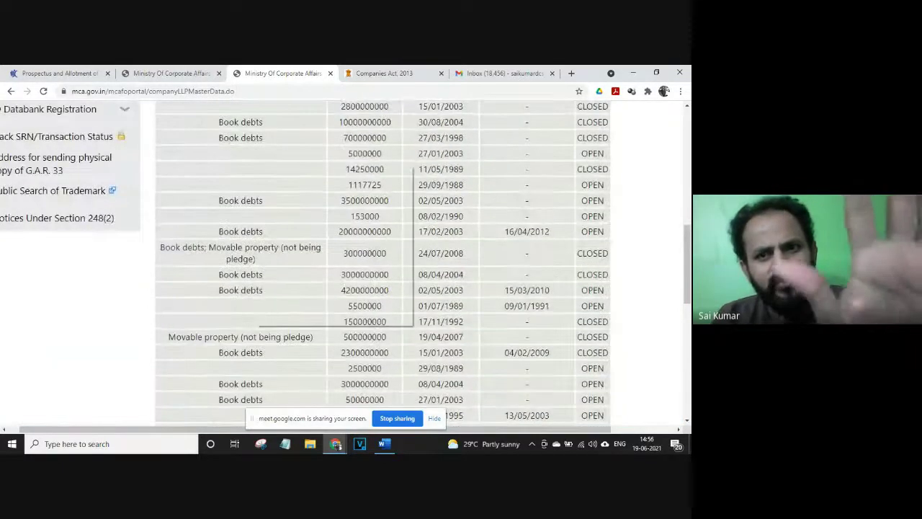
Step: Zoom the master data page out and dismiss stray context menus
right_click(252, 326)
click(435, 291)
key(ctrl+minus)
scroll(385, 284, up, 5)
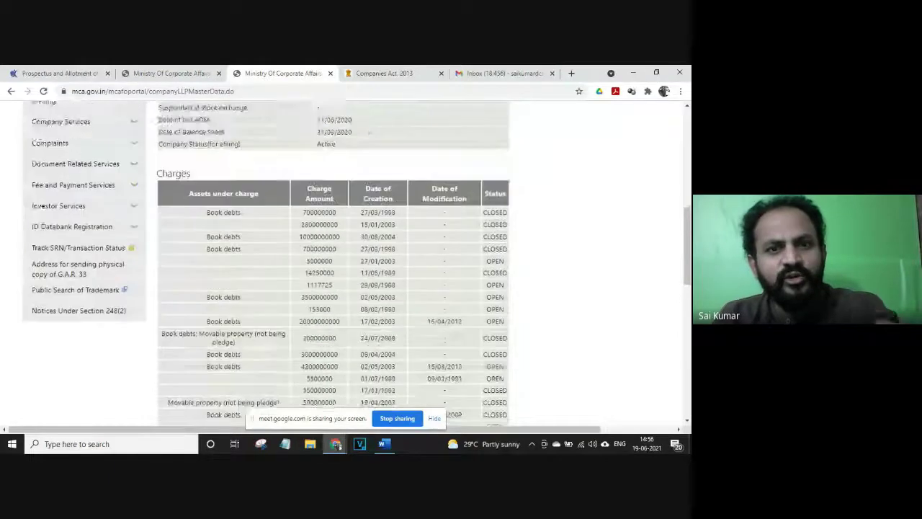
right_click(384, 148)
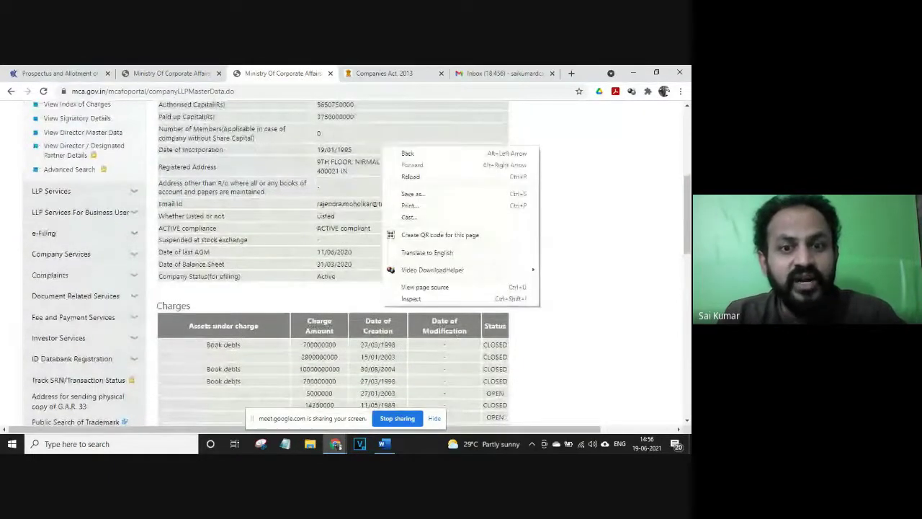
click(317, 273)
scroll(315, 272, up, 3)
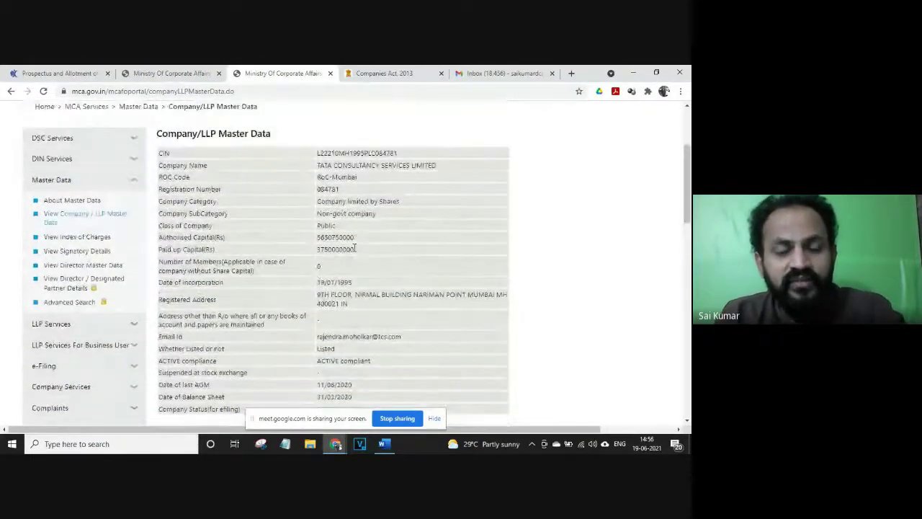
Step: Highlight the incorporation date and address rows and the Active company status
drag(321, 263, 309, 310)
click(332, 333)
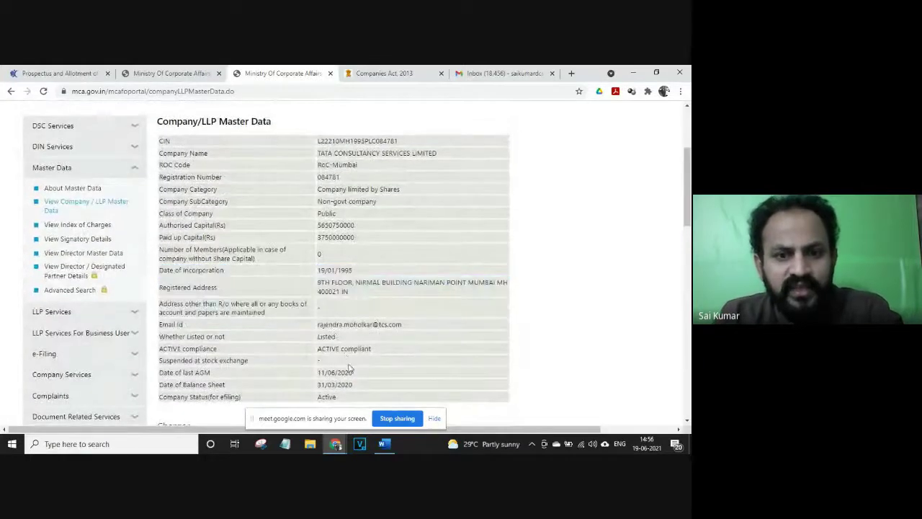
scroll(333, 333, down, 3)
drag(186, 291, 165, 290)
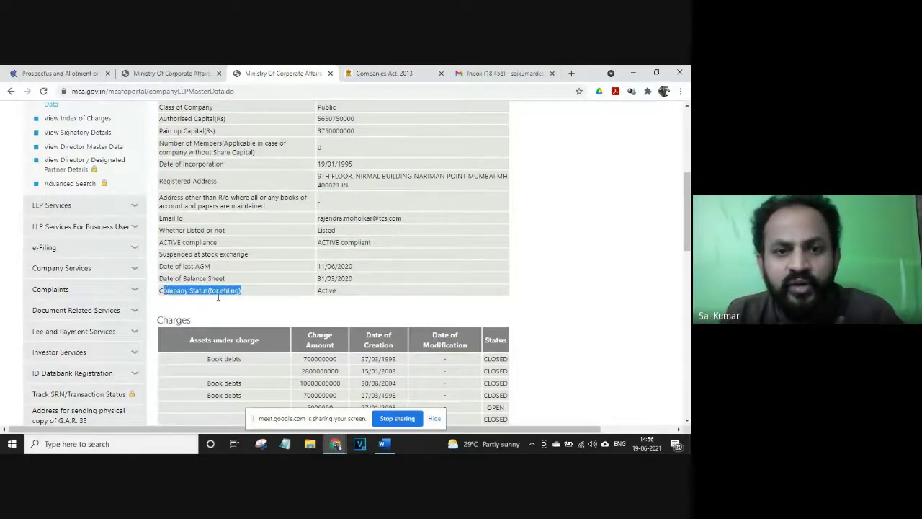
click(328, 290)
double_click(328, 290)
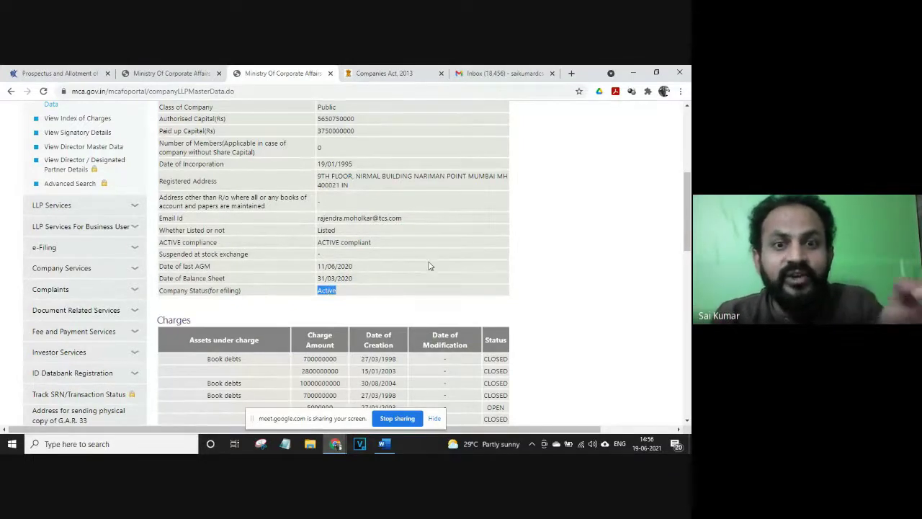
scroll(425, 245, up, 5)
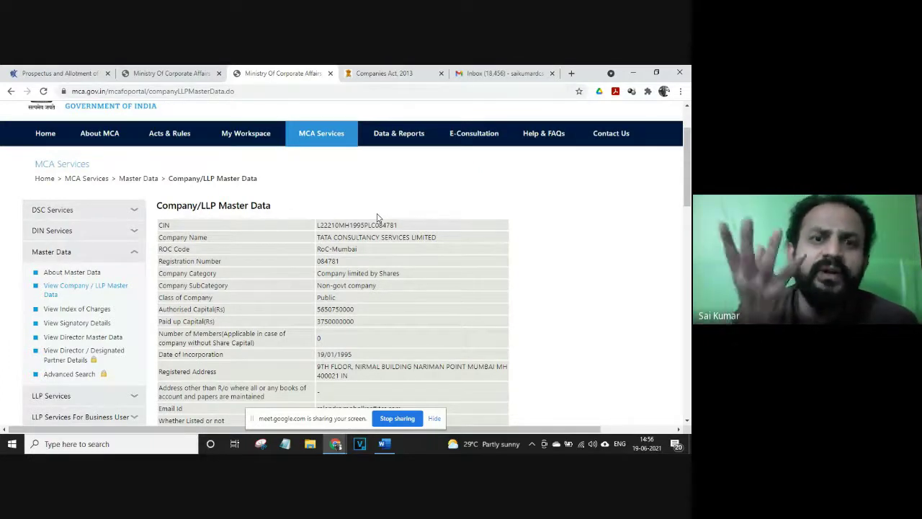
Step: Bring up the MCA Services menu, listing View Public Documents and Get Certified Copies
mouse_move(322, 140)
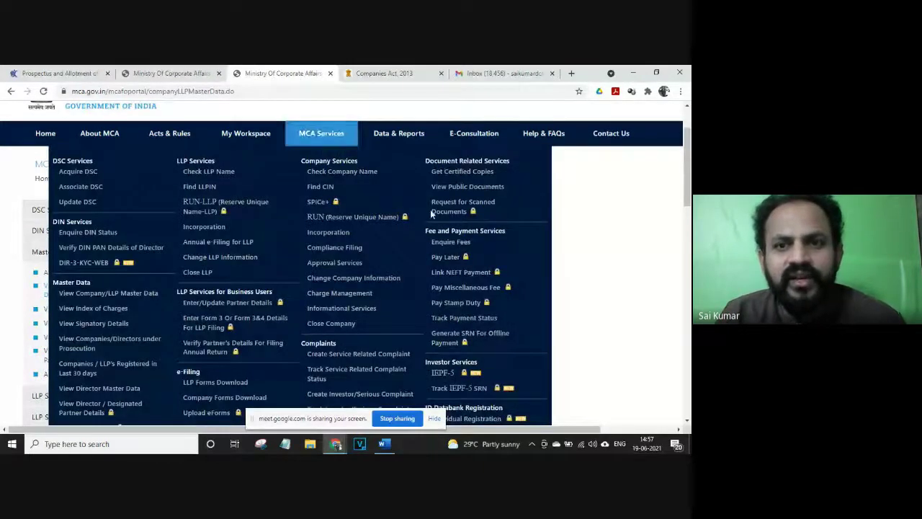
Step: Open the View Public Documents search form
click(476, 186)
mouse_move(319, 208)
scroll(309, 226, down, 2)
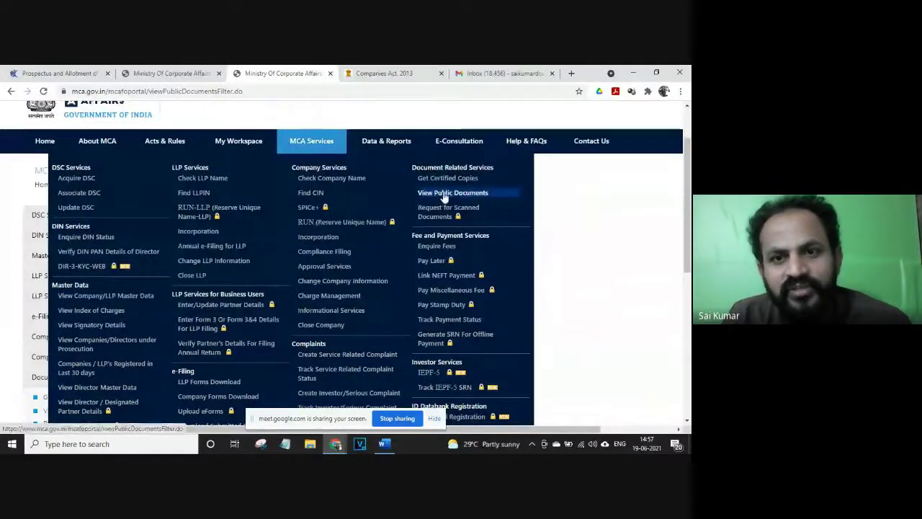
click(442, 194)
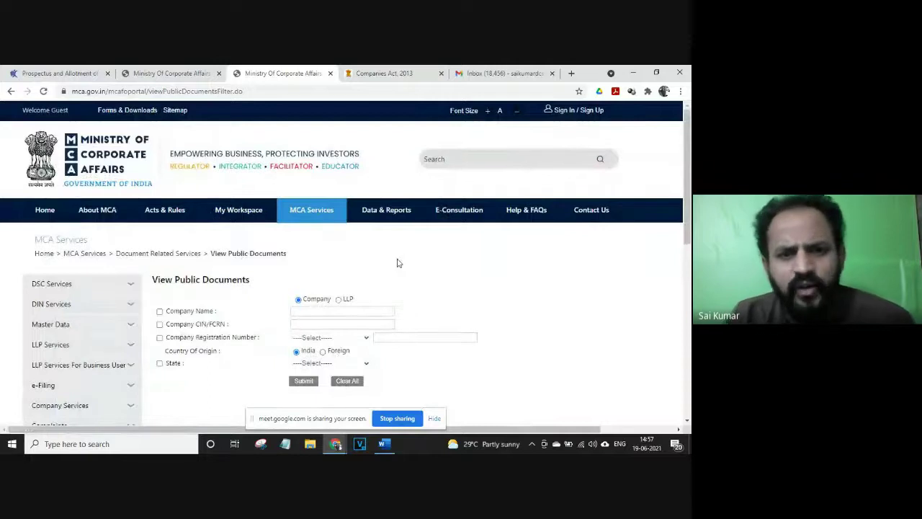
scroll(397, 262, down, 1)
Step: Search by company name 'Infosys', pick INFOSYS LIMITED, submit, and open its CIN listing
click(160, 266)
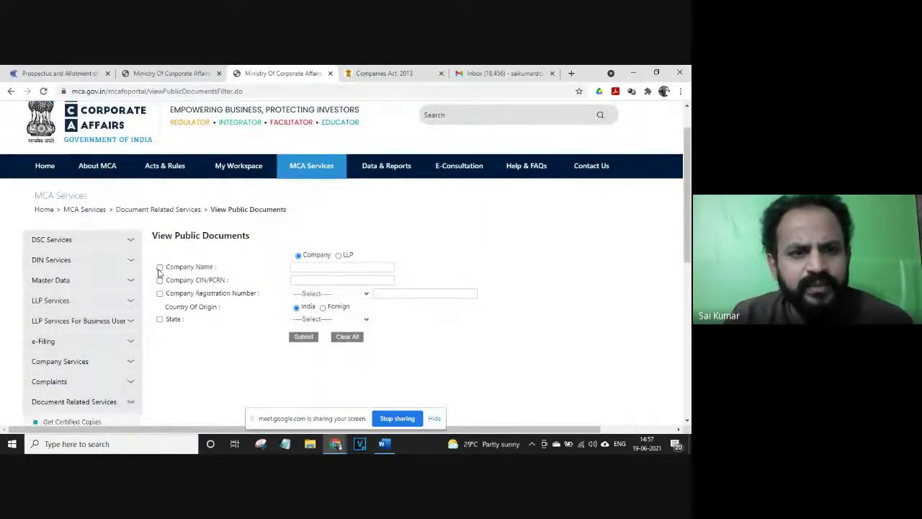
click(294, 268)
text(Infosys)
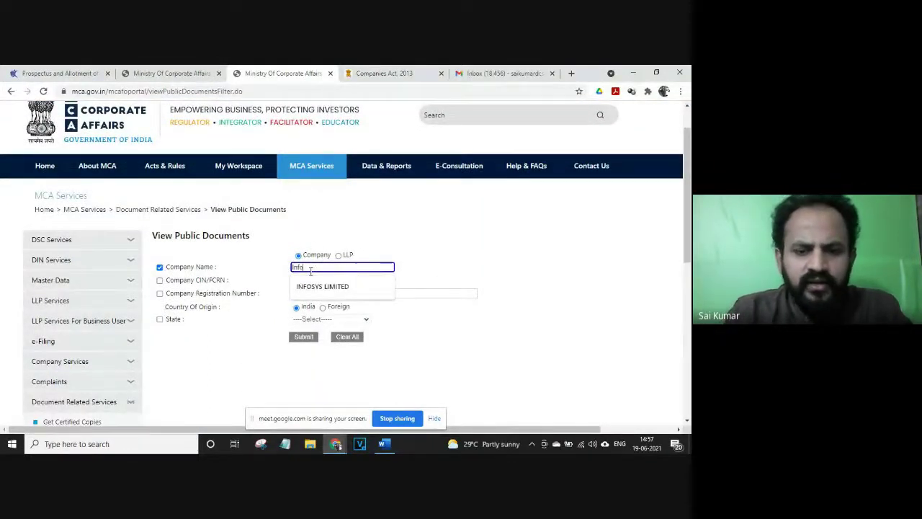
click(322, 286)
scroll(244, 279, down, 1)
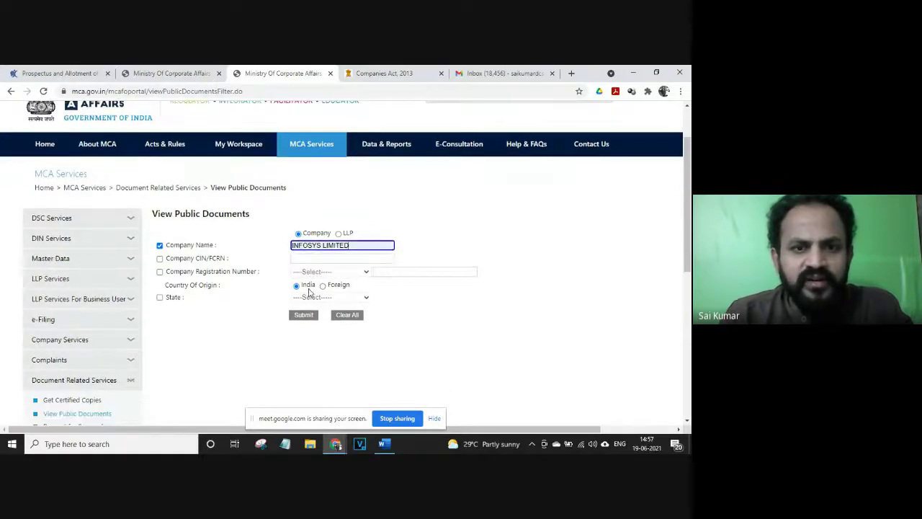
click(303, 290)
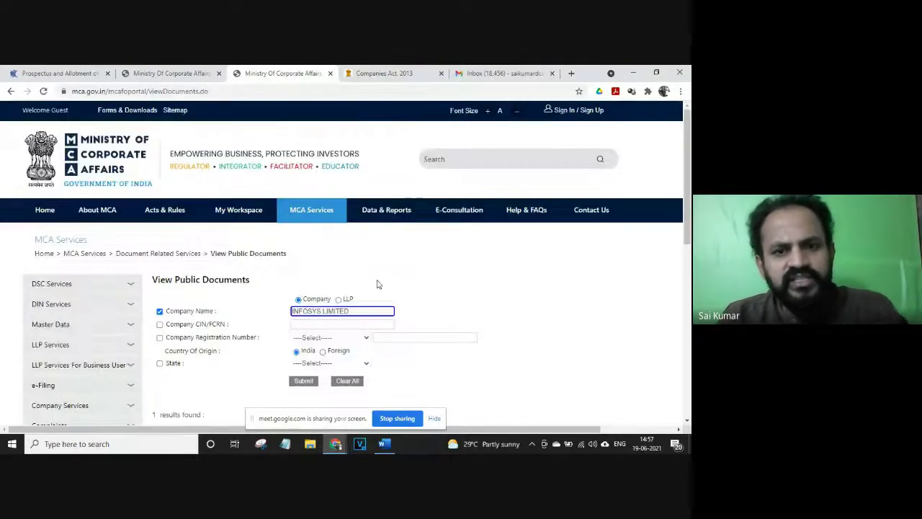
scroll(377, 284, down, 1)
scroll(378, 283, down, 3)
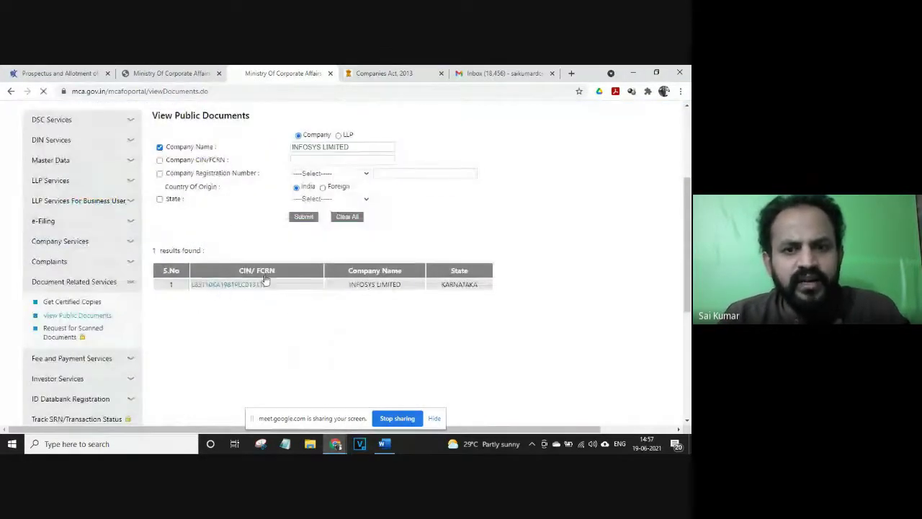
click(264, 282)
scroll(397, 333, down, 1)
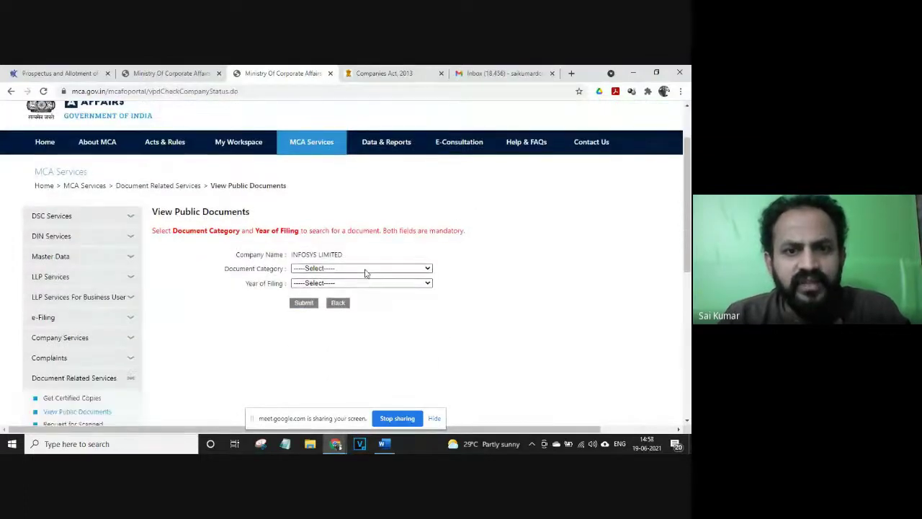
Step: Set Document Category to Change in Directors and Year of Filing to 2020
click(366, 269)
click(511, 243)
scroll(512, 243, down, 2)
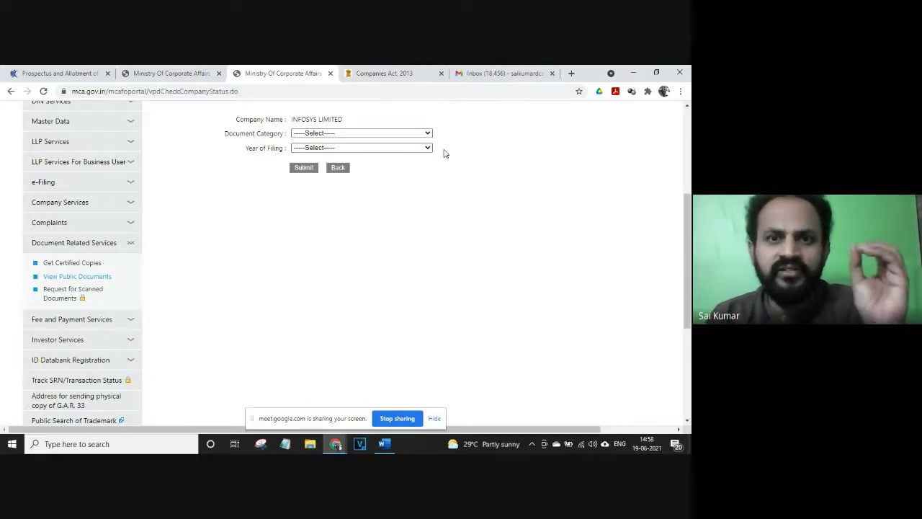
click(405, 133)
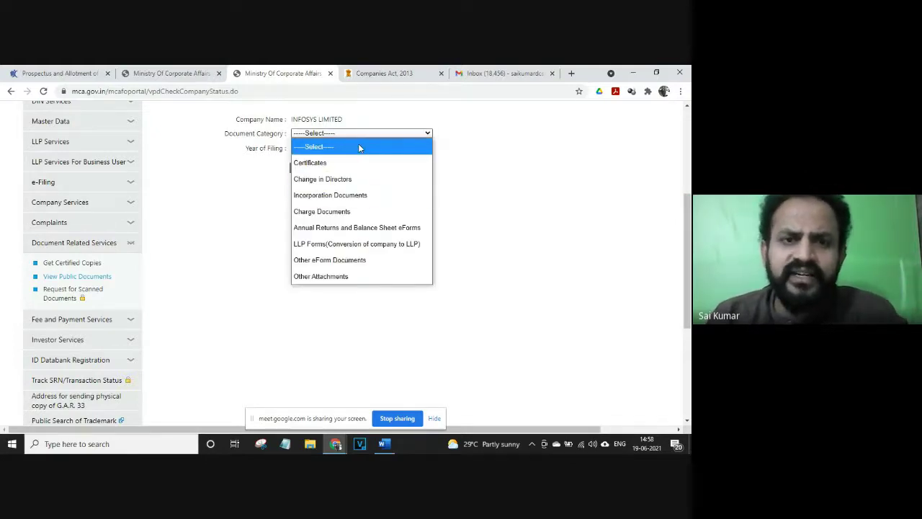
click(344, 182)
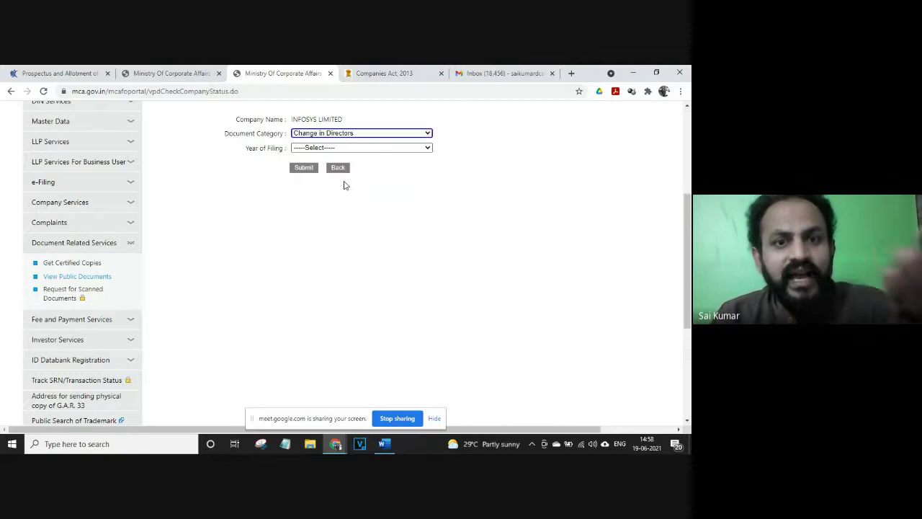
click(326, 147)
scroll(324, 277, down, 3)
scroll(326, 279, up, 3)
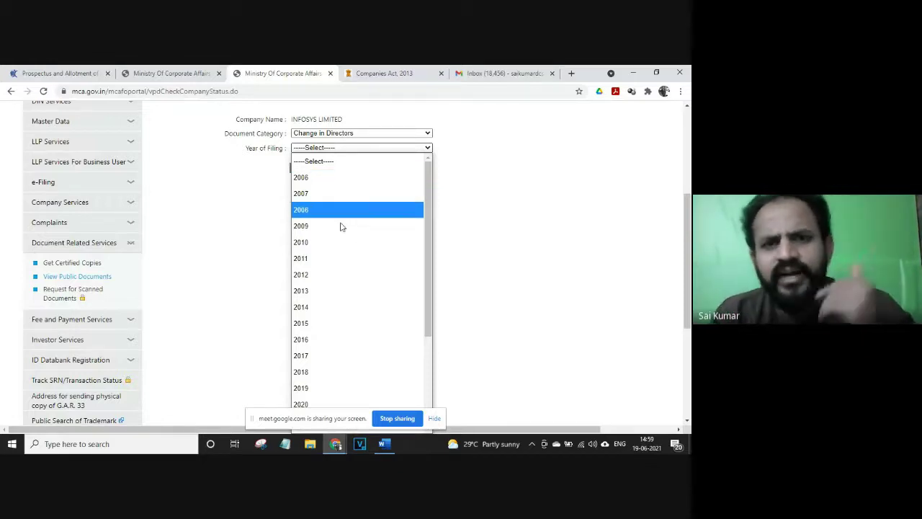
scroll(340, 229, down, 3)
scroll(326, 277, up, 3)
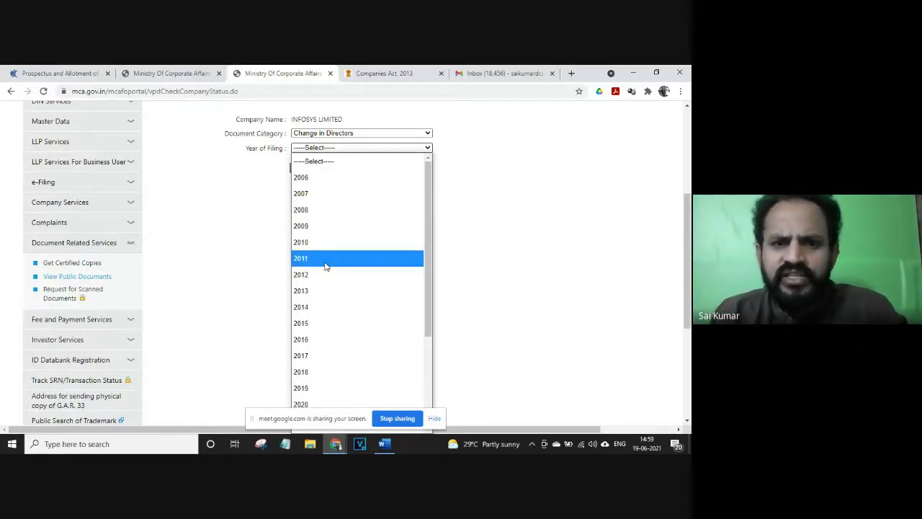
scroll(325, 283, down, 3)
click(320, 293)
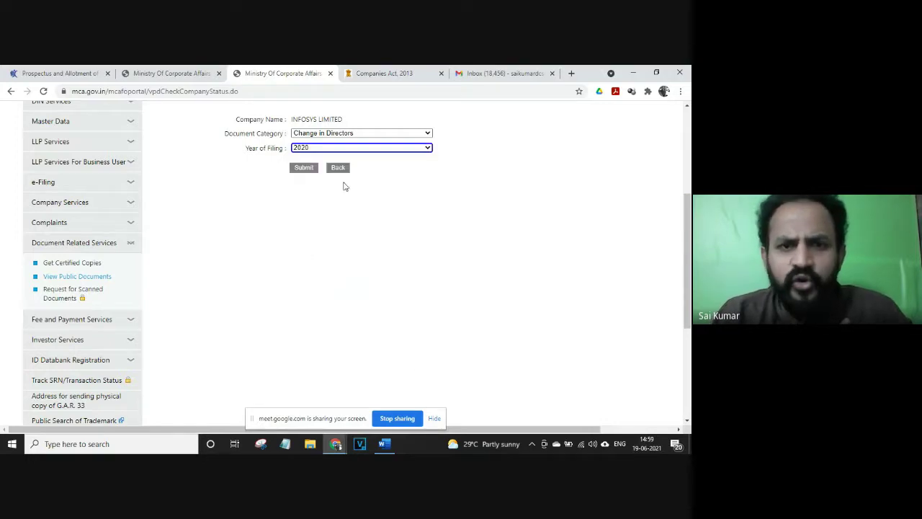
Step: Submit, review the 2020 Change in Directors filings, then add Infosys to the cart
click(304, 168)
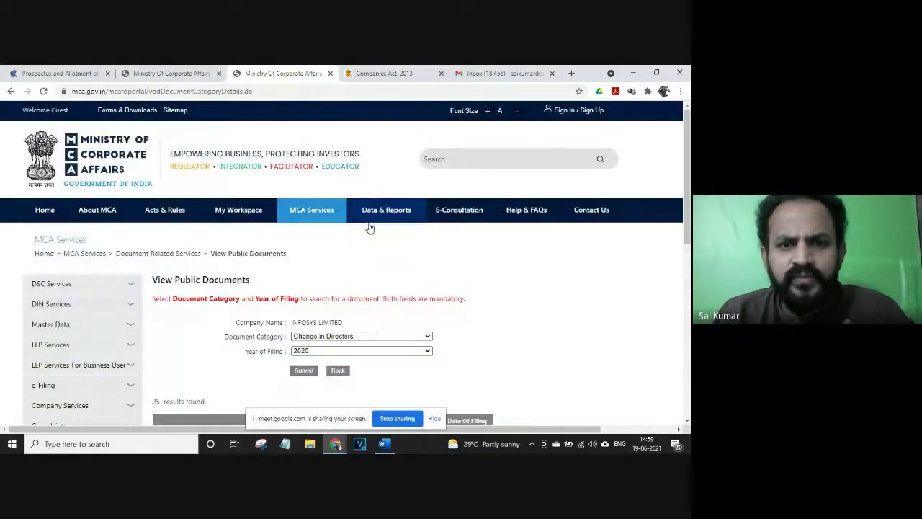
scroll(557, 288, down, 4)
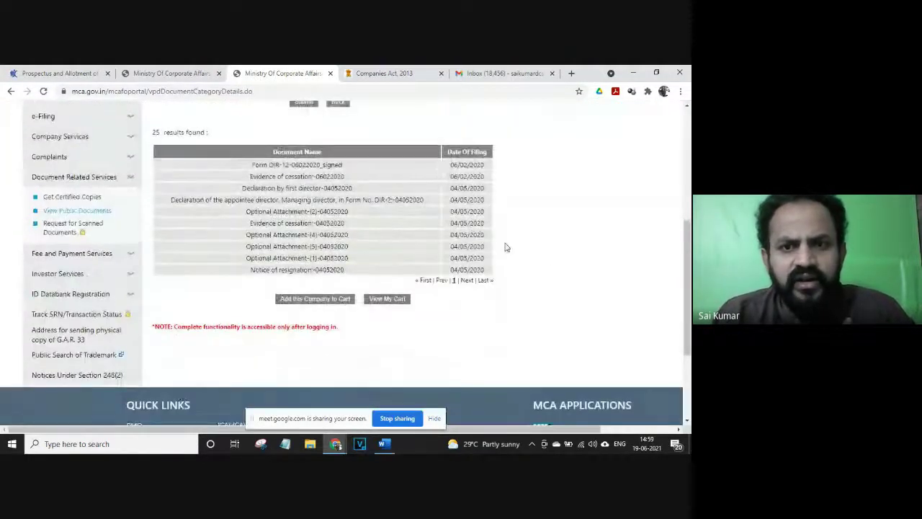
scroll(504, 247, up, 2)
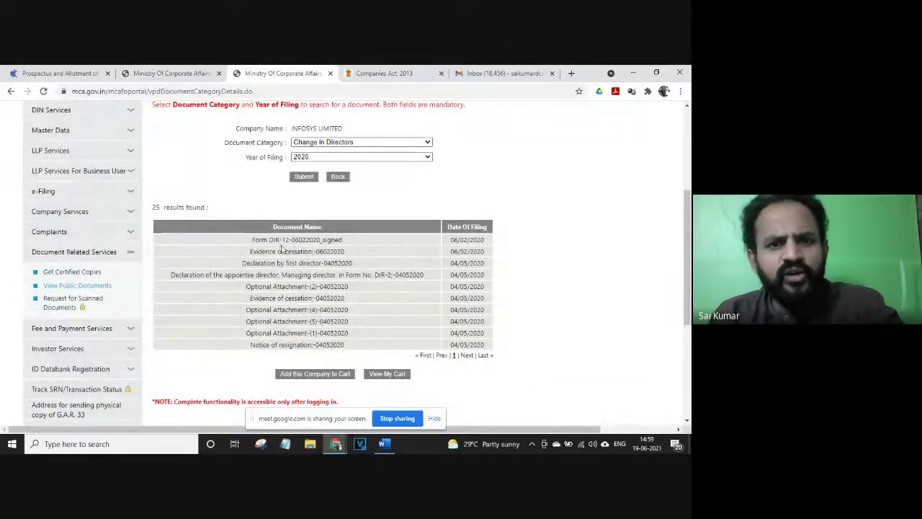
drag(250, 254, 347, 261)
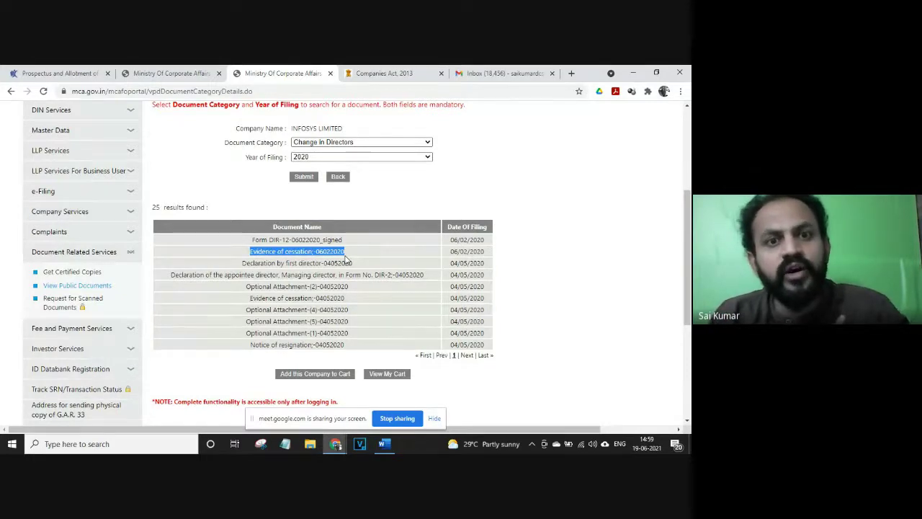
scroll(366, 201, up, 2)
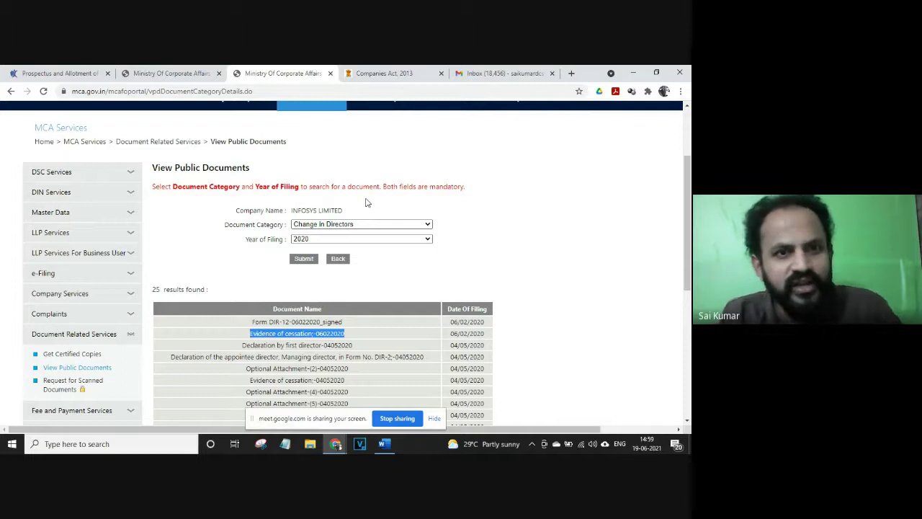
scroll(366, 201, up, 3)
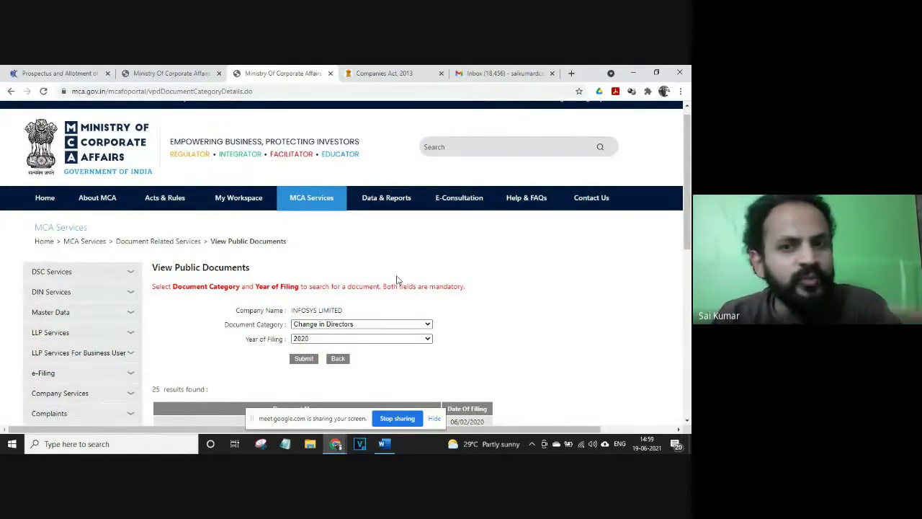
scroll(396, 280, down, 5)
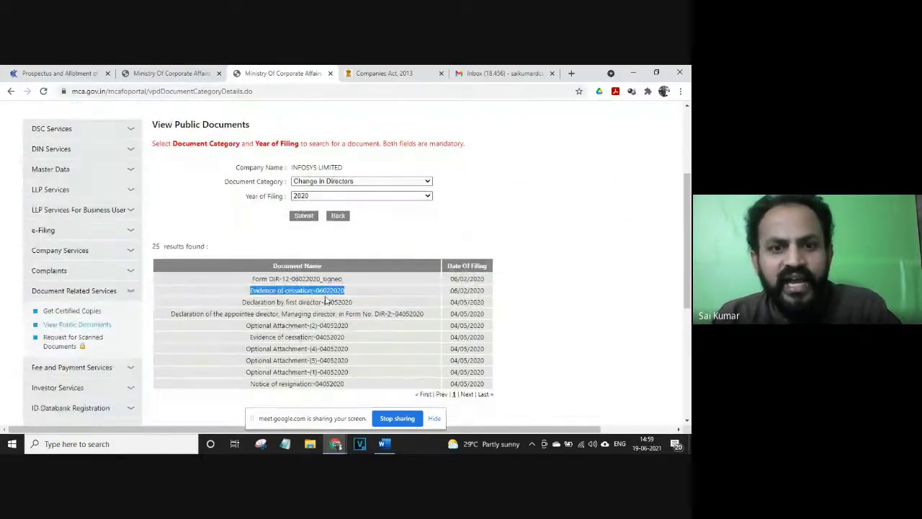
scroll(329, 298, down, 2)
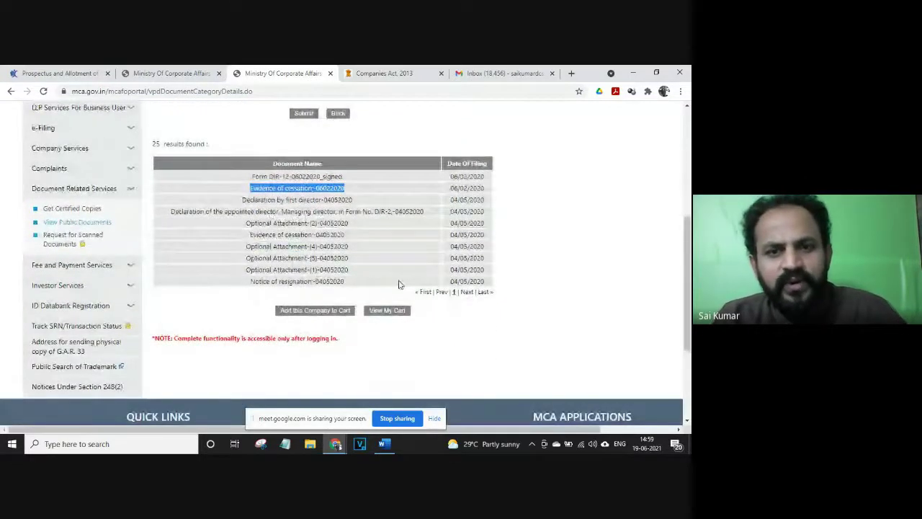
scroll(398, 284, up, 3)
scroll(340, 333, up, 1)
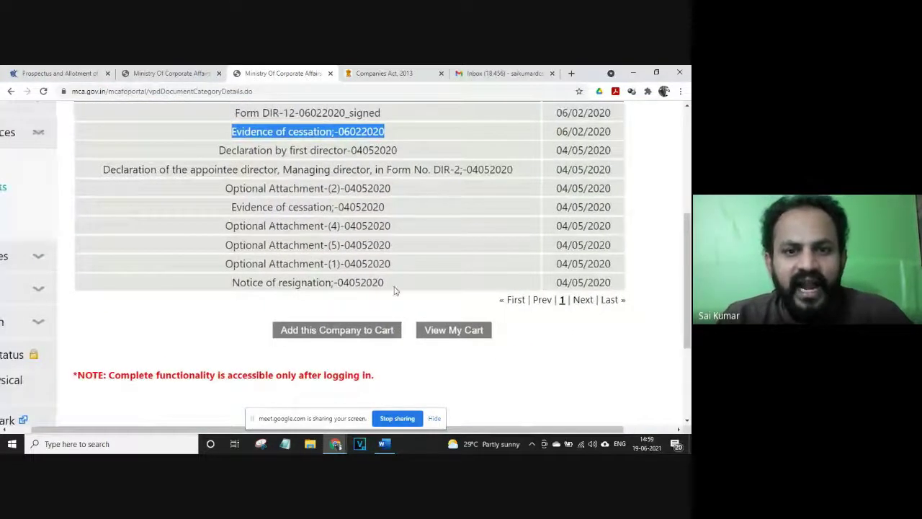
click(327, 330)
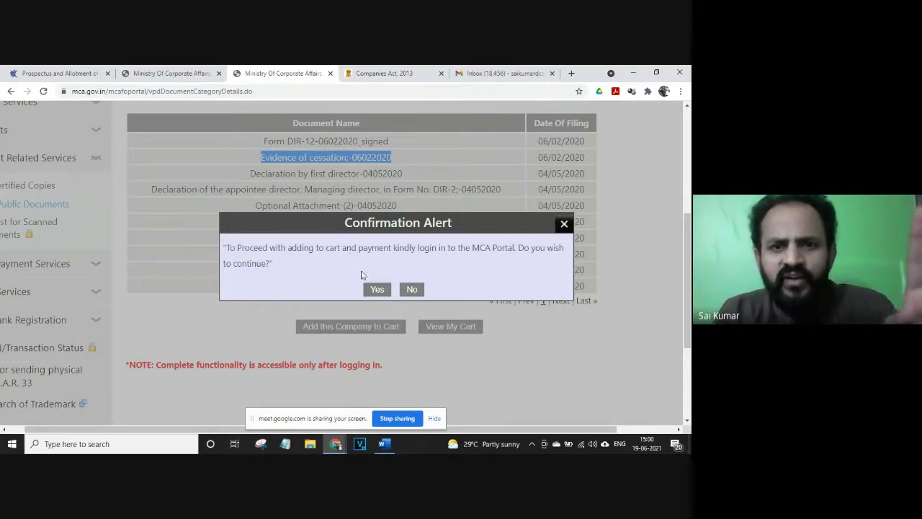
Step: Confirm the login prompt, enter the captcha on the User Login page and sign in
click(373, 289)
scroll(288, 288, down, 2)
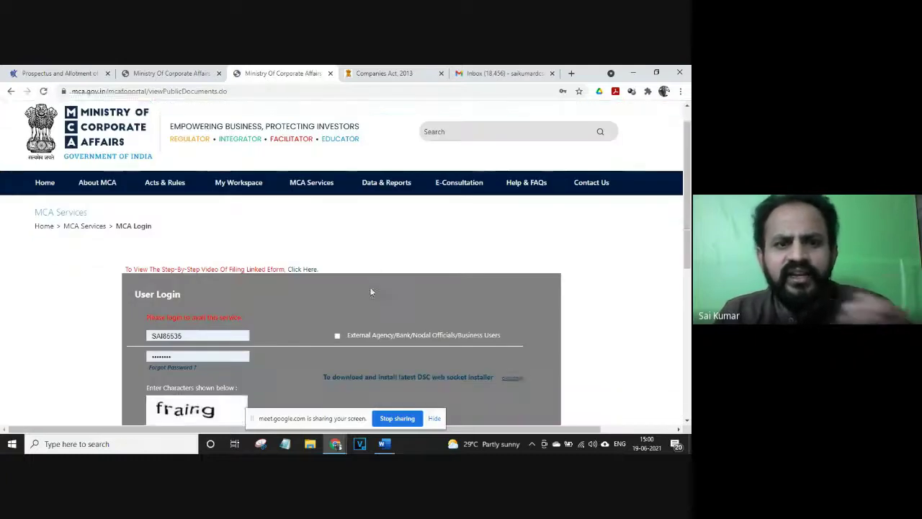
scroll(185, 278, down, 1)
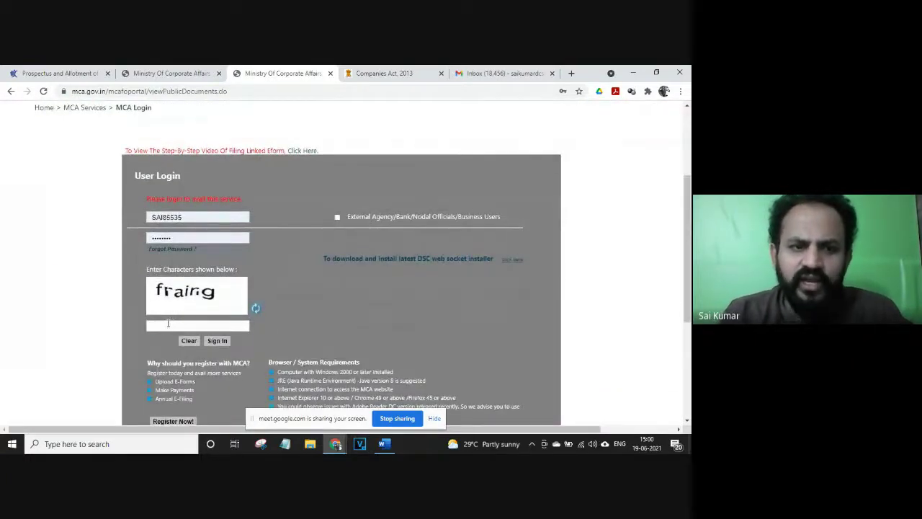
click(168, 325)
text(fra)
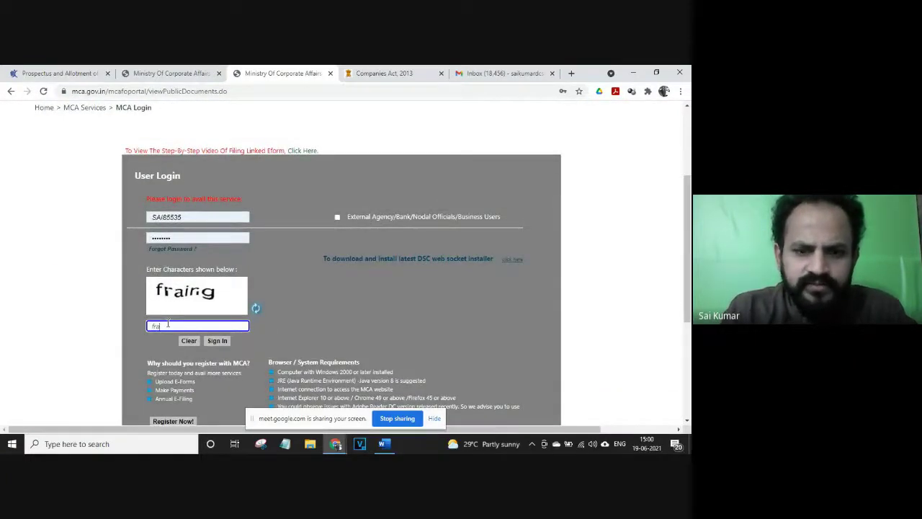
text(ing)
key(Return)
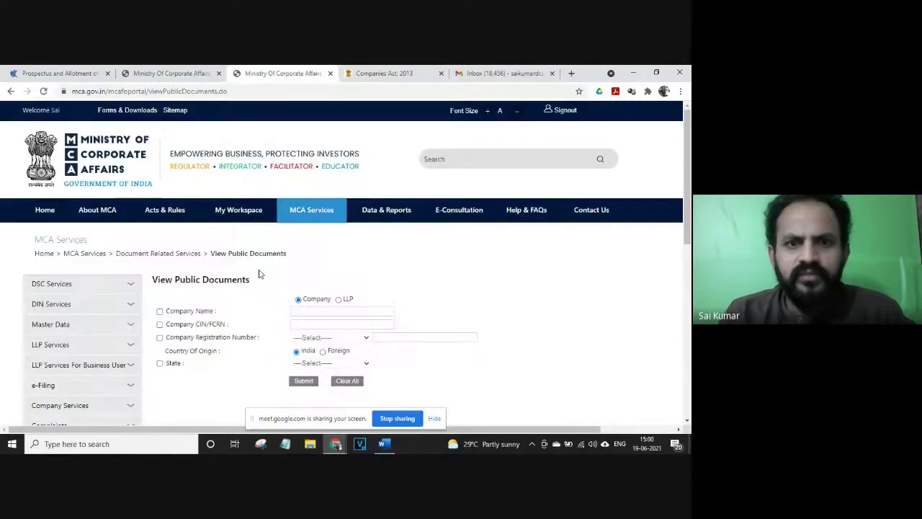
Step: Select INFOSYS LIMITED as the company and search its public documents
scroll(257, 274, down, 3)
scroll(260, 274, up, 3)
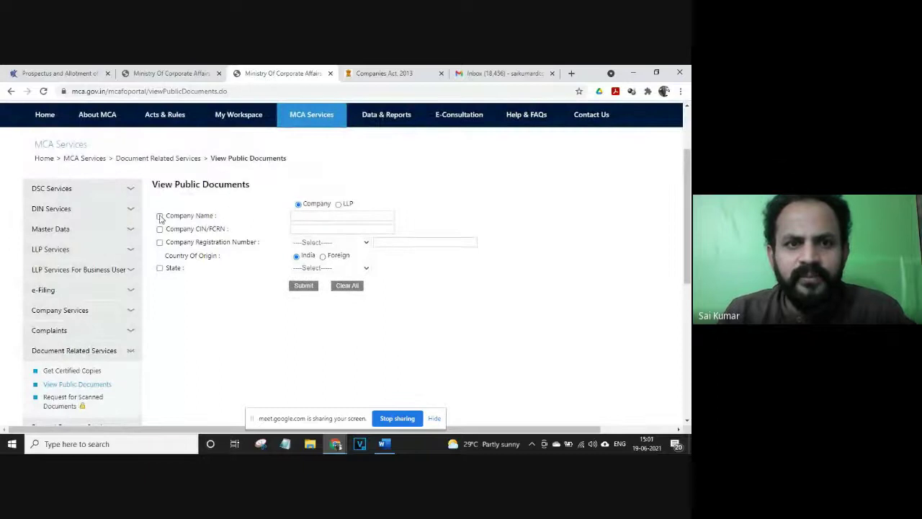
click(159, 215)
text(Infosys)
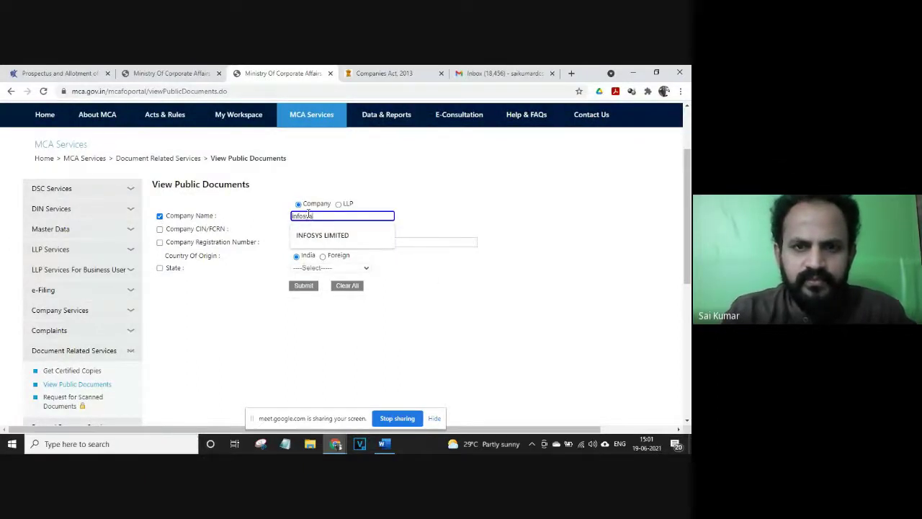
key(Down)
key(Return)
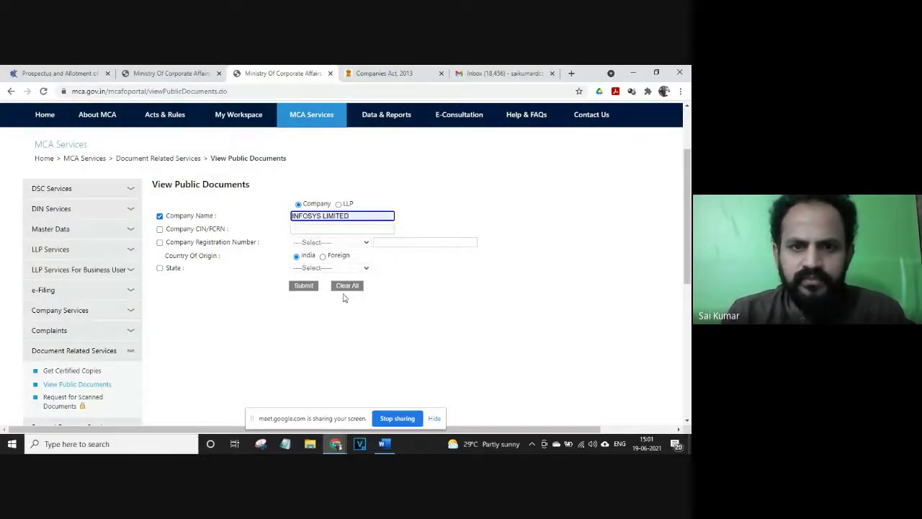
click(306, 286)
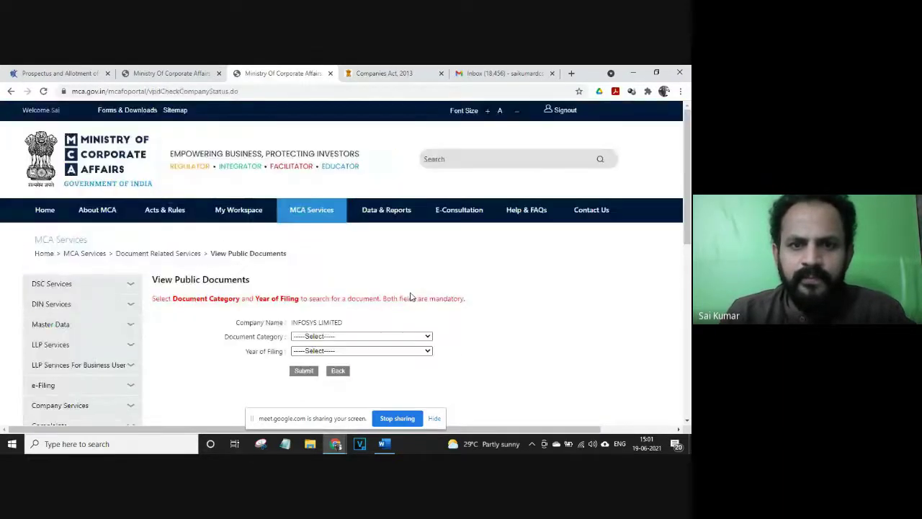
Step: List the 2020 Change in Directors filings and add INFOSYS LIMITED to the cart for 100.0
scroll(356, 300, down, 1)
click(357, 304)
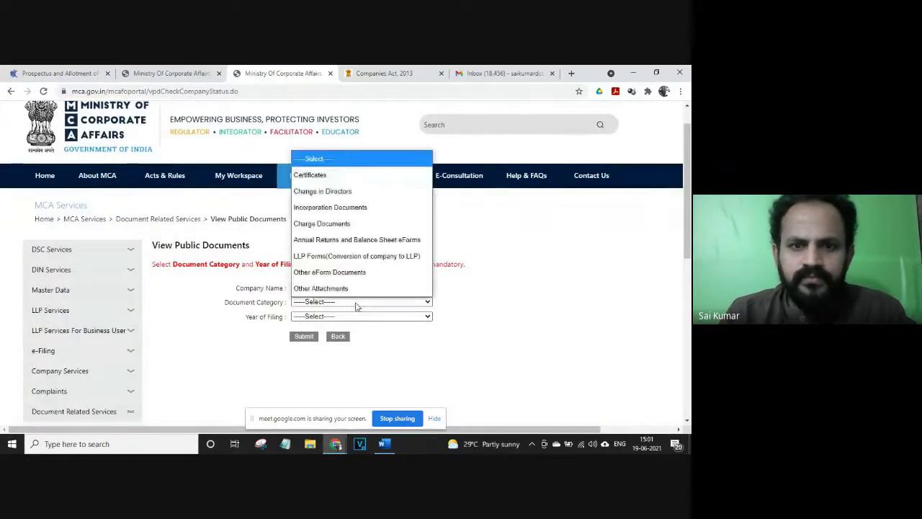
click(356, 223)
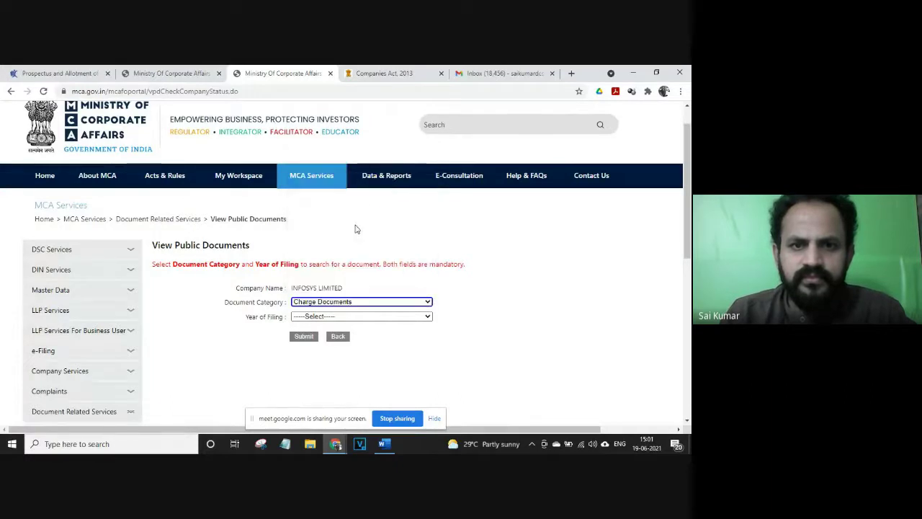
click(346, 301)
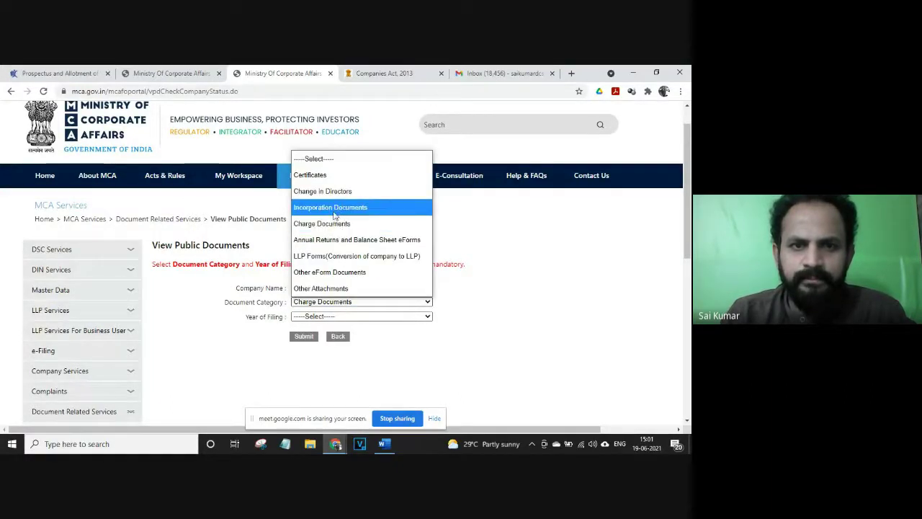
click(337, 191)
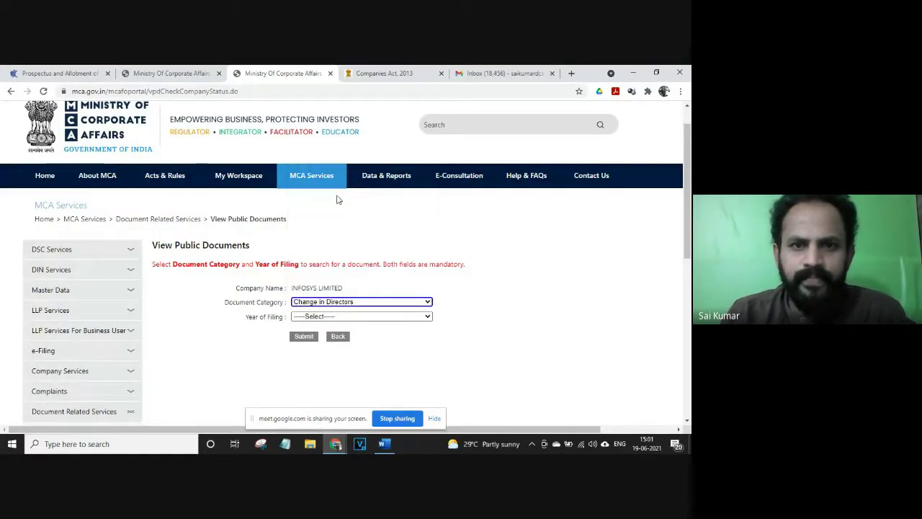
click(328, 316)
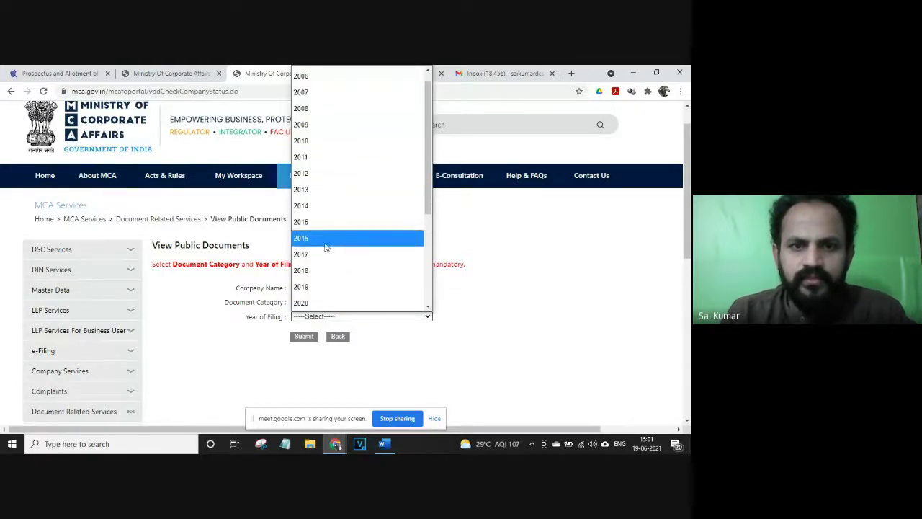
click(306, 303)
click(308, 333)
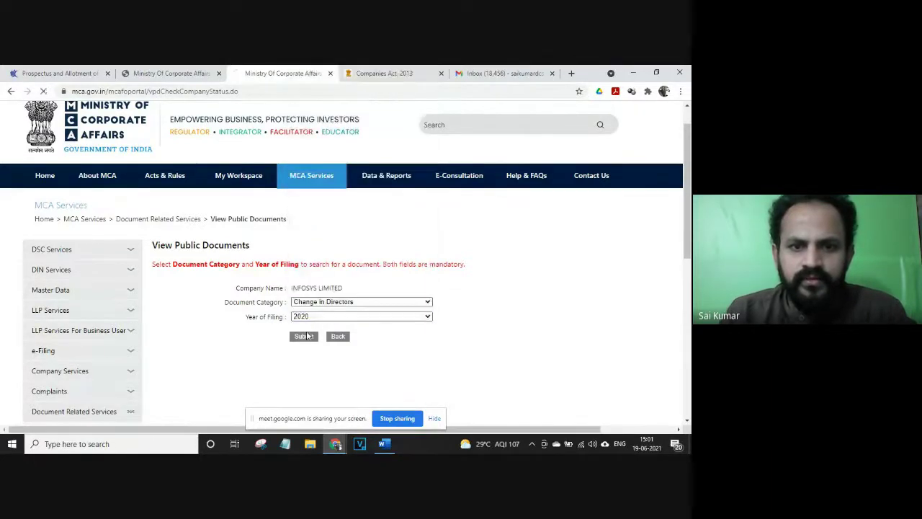
scroll(308, 339, down, 2)
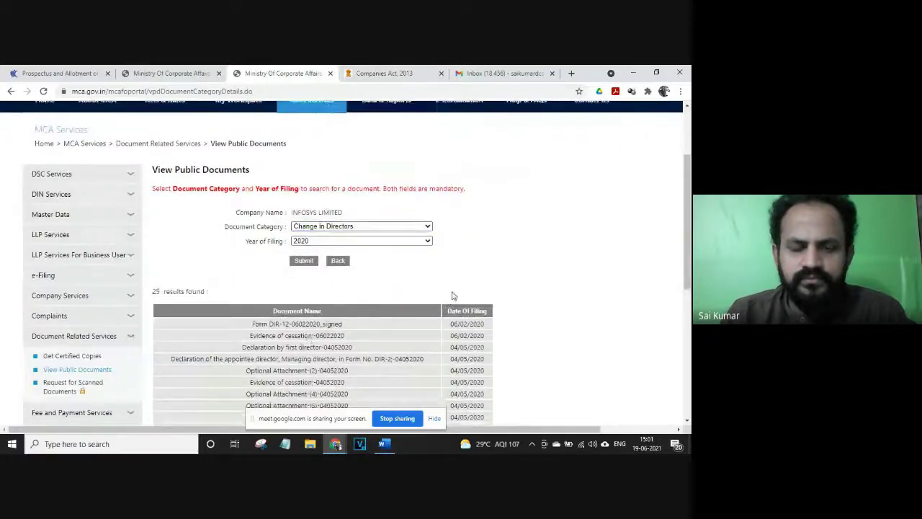
scroll(358, 323, down, 3)
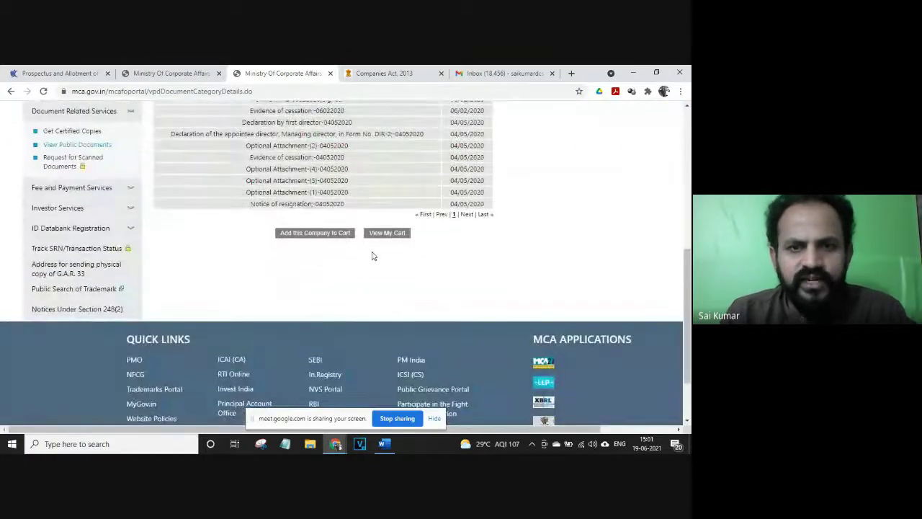
click(331, 232)
scroll(347, 262, down, 1)
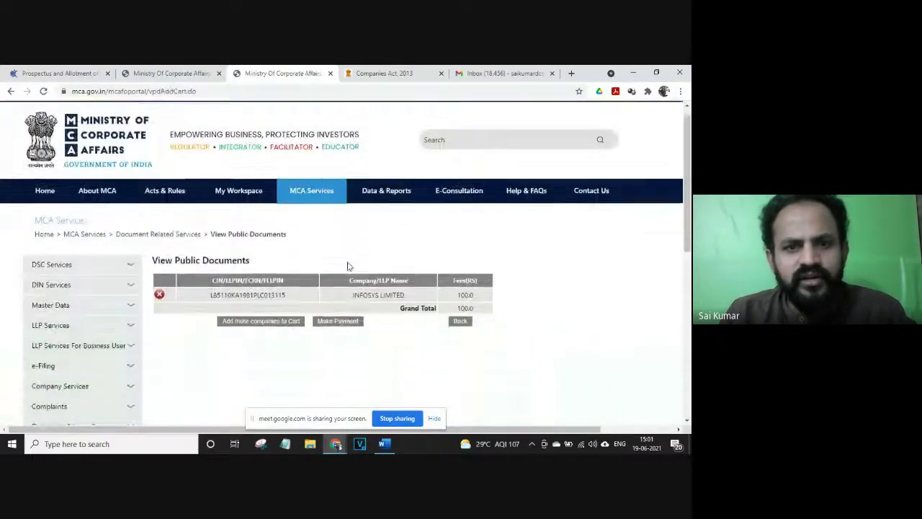
Step: Check the 100.0 INFOSYS LIMITED cart fee and bring up the MCA Services mega-menu
double_click(465, 239)
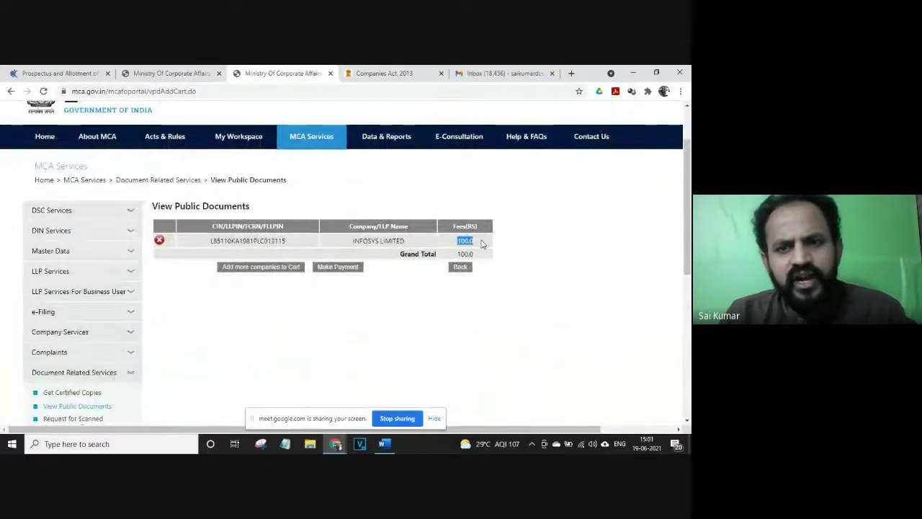
click(482, 244)
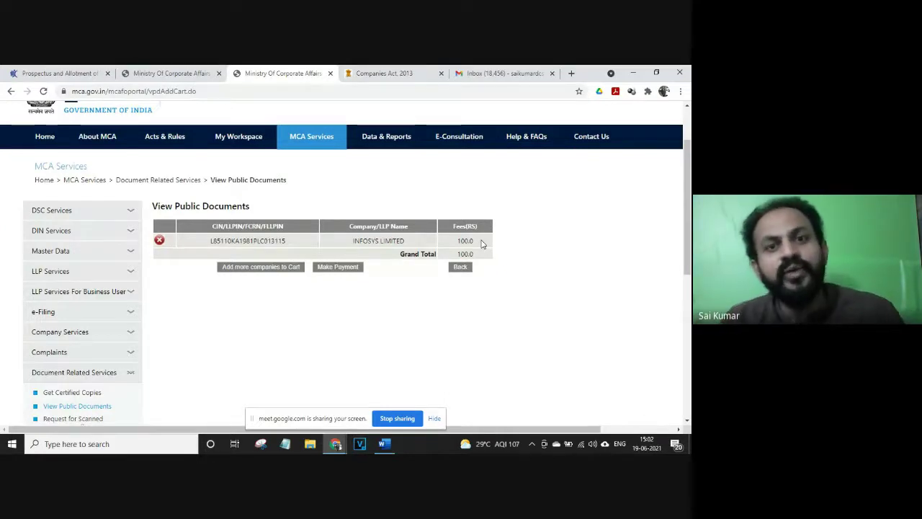
scroll(509, 286, down, 3)
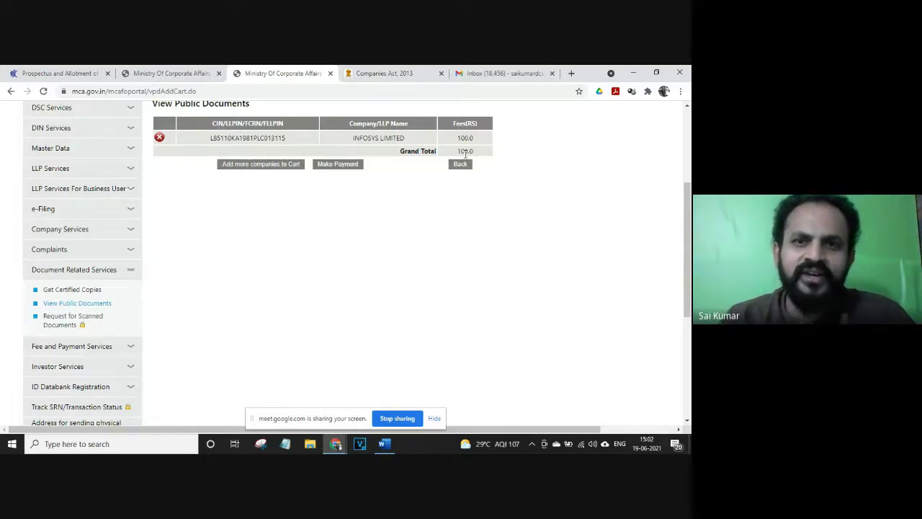
scroll(465, 154, up, 5)
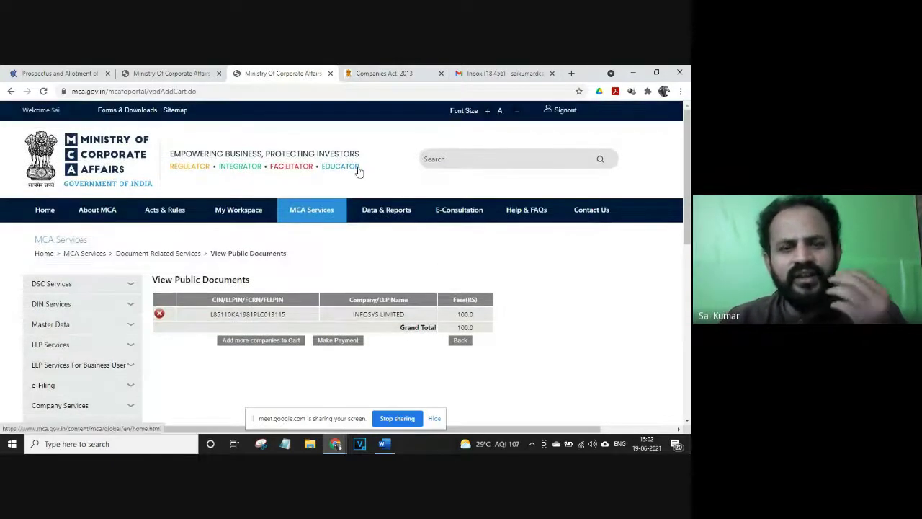
mouse_move(322, 213)
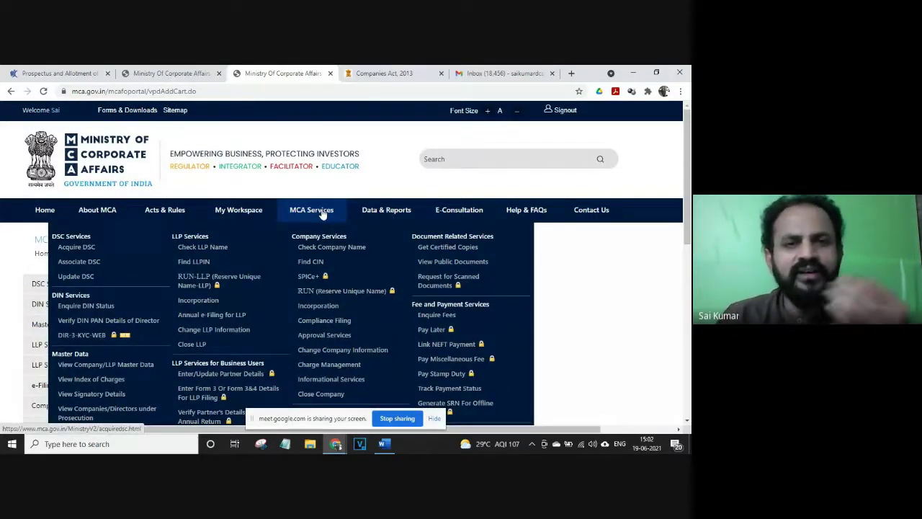
Step: Enlarge the page and choose Create Service Related Complaint under Complaints
scroll(322, 214, down, 1)
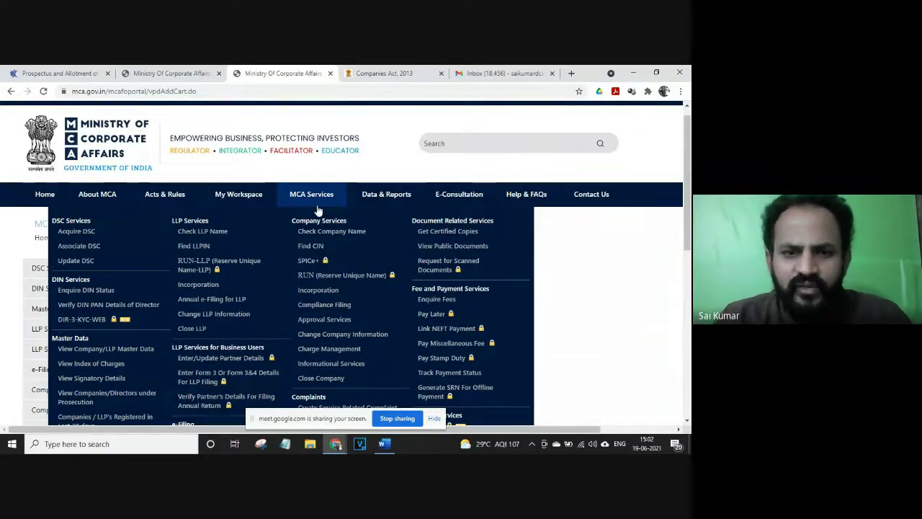
scroll(318, 208, down, 1)
scroll(318, 209, down, 1)
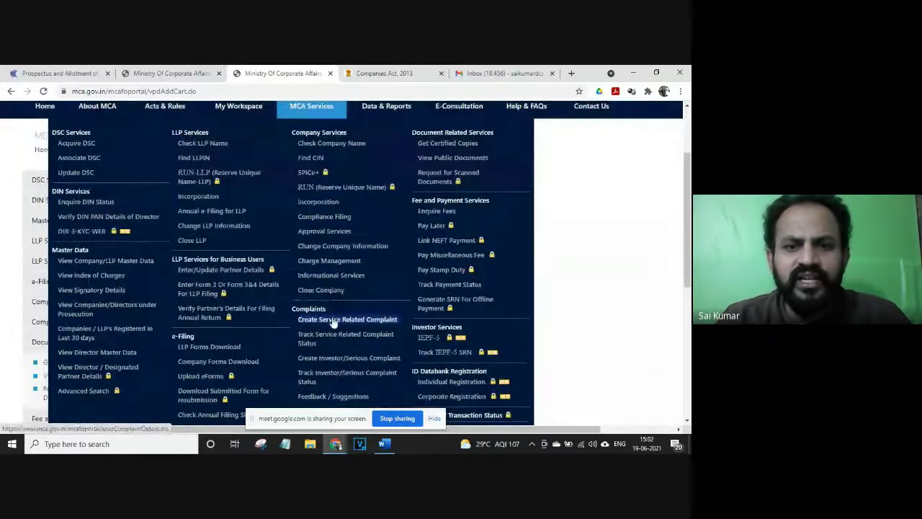
key(ctrl+plus)
key(ctrl+plus)
key(ctrl+plus)
key(ctrl+plus)
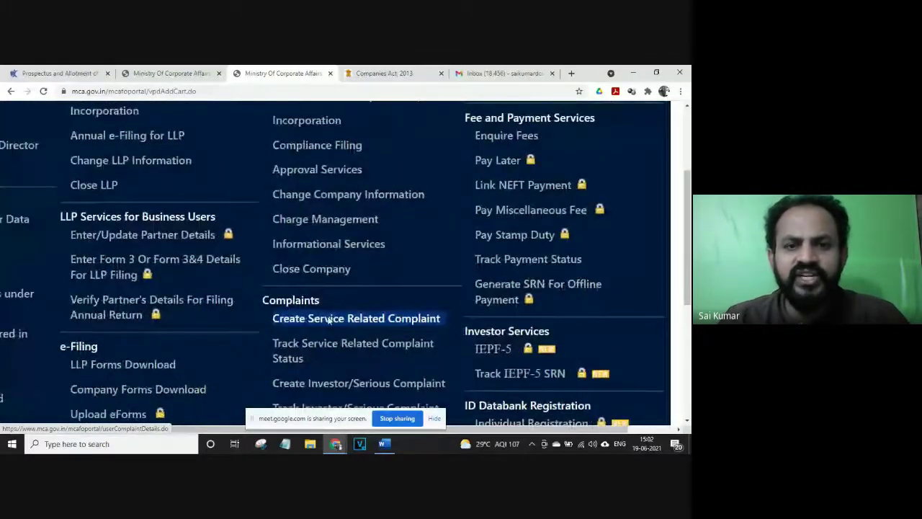
scroll(314, 319, down, 1)
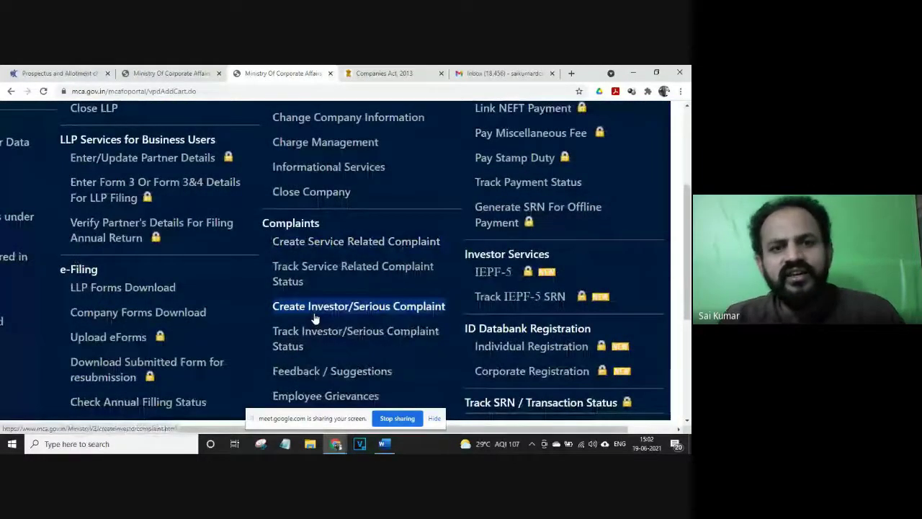
click(338, 244)
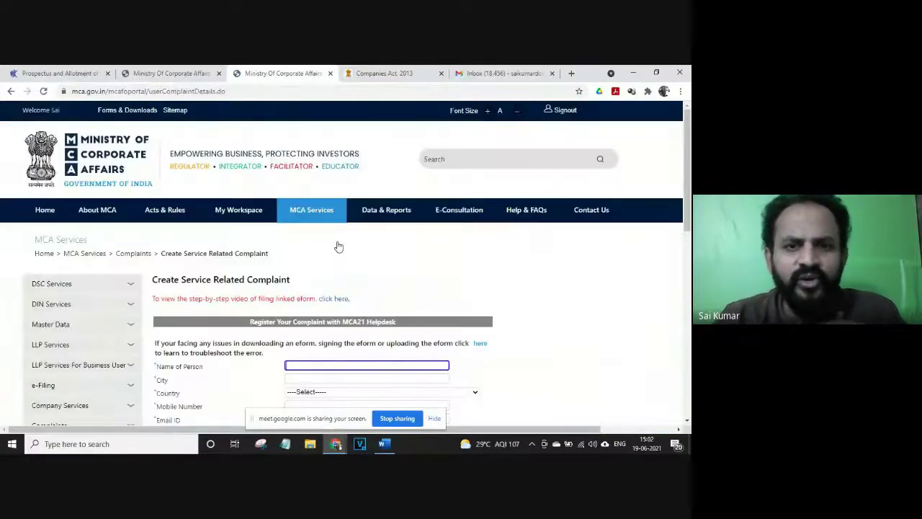
Step: Scroll through the Create Service Related Complaint form and back up to MCA Services
scroll(339, 247, down, 2)
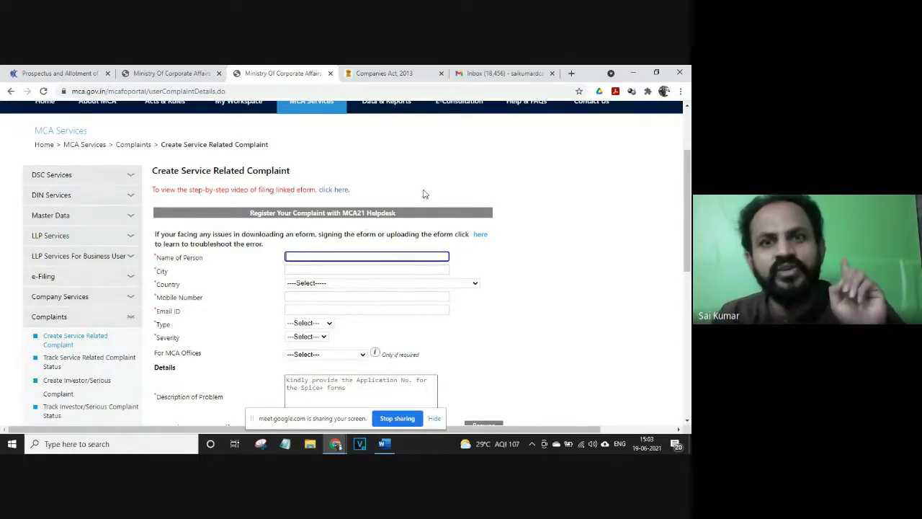
scroll(349, 173, up, 1)
Step: Choose View Index of Charges under Master Data in the MCA Services menu
mouse_move(350, 173)
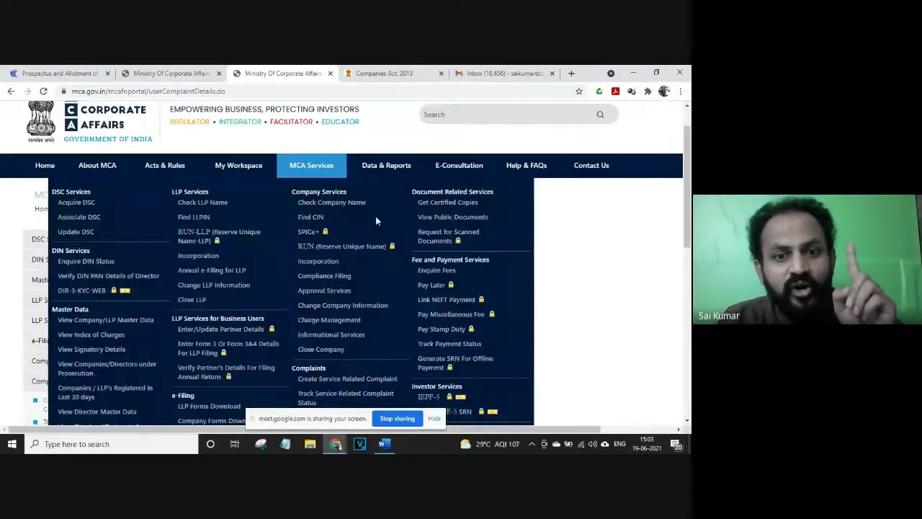
scroll(374, 218, down, 2)
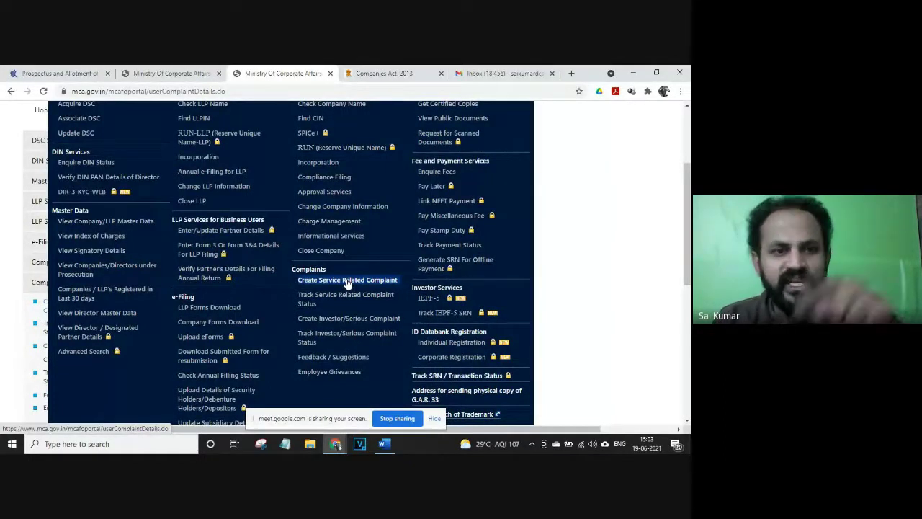
click(118, 237)
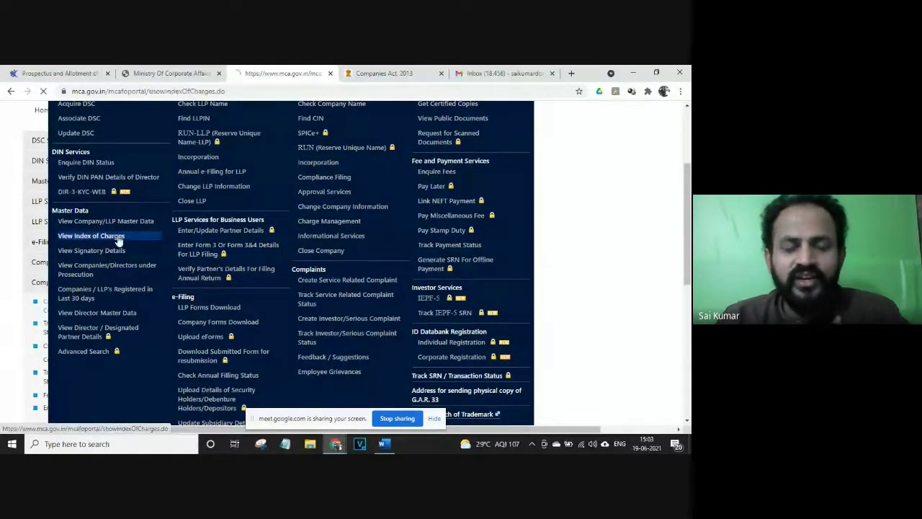
scroll(298, 274, down, 1)
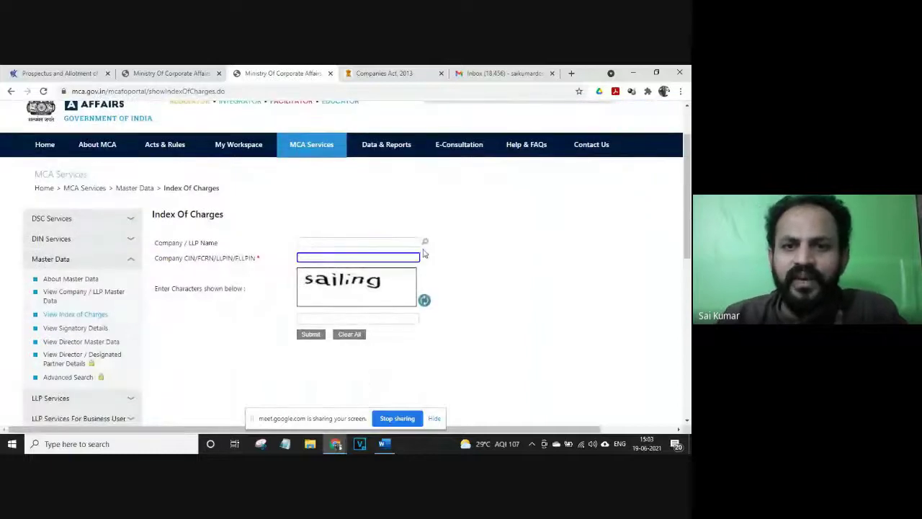
Step: Fill in KINGFISHER AIRLINES LIMITED and its CIN through the company name lookup
click(425, 249)
click(425, 244)
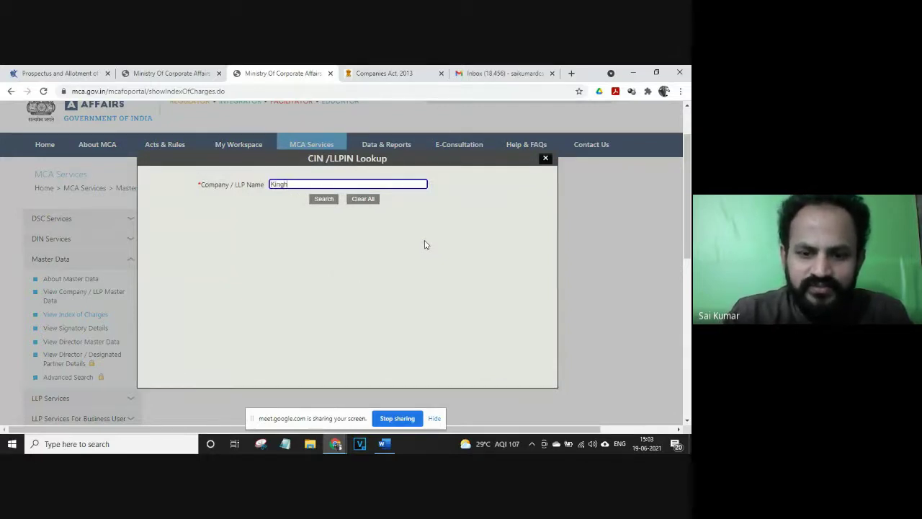
text(Kingfisher)
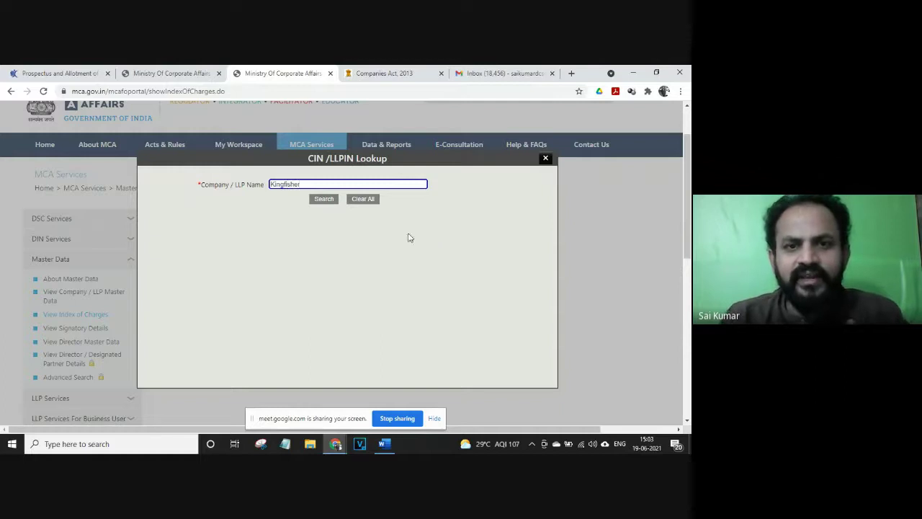
click(317, 200)
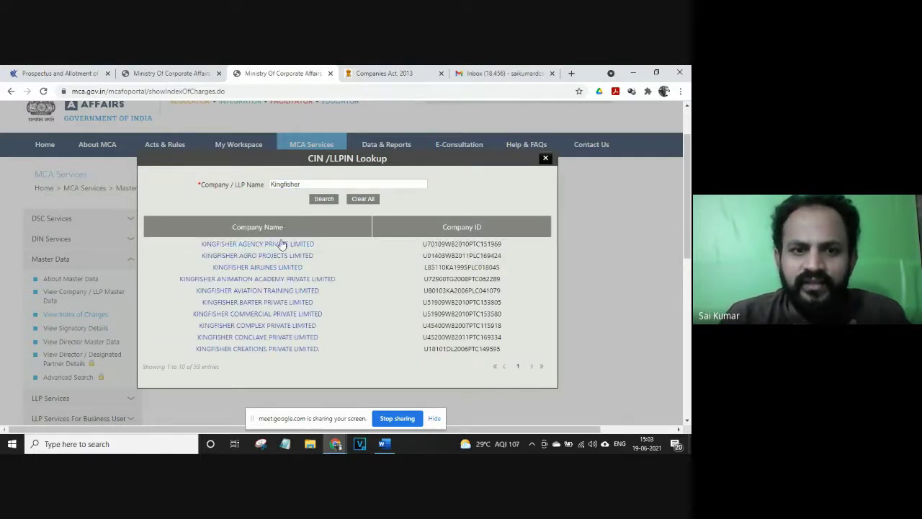
click(278, 268)
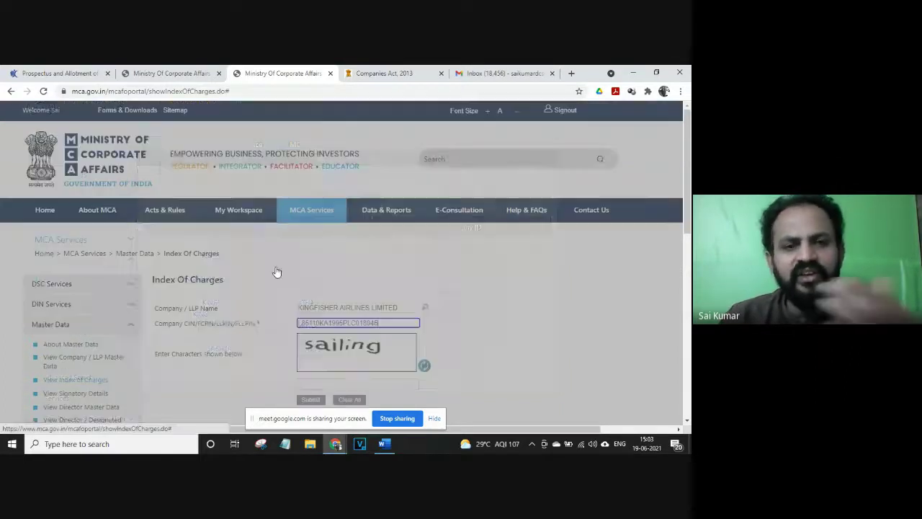
Step: Enter the captcha, submit, and scroll down to the Charges Registered table
scroll(321, 288, down, 1)
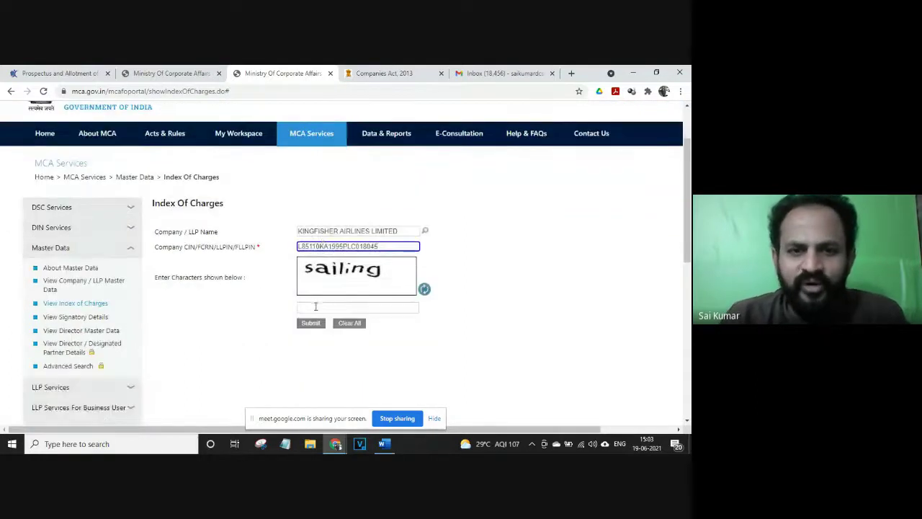
click(317, 306)
text(sailing)
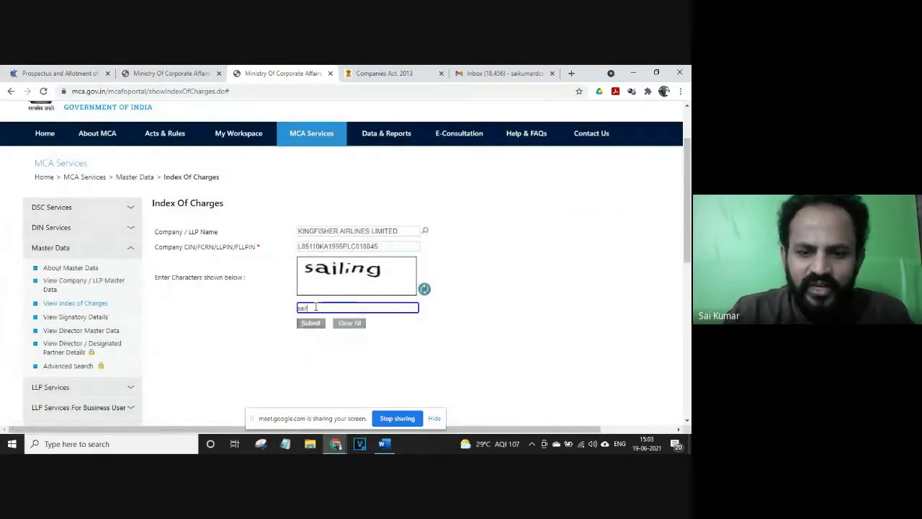
click(310, 323)
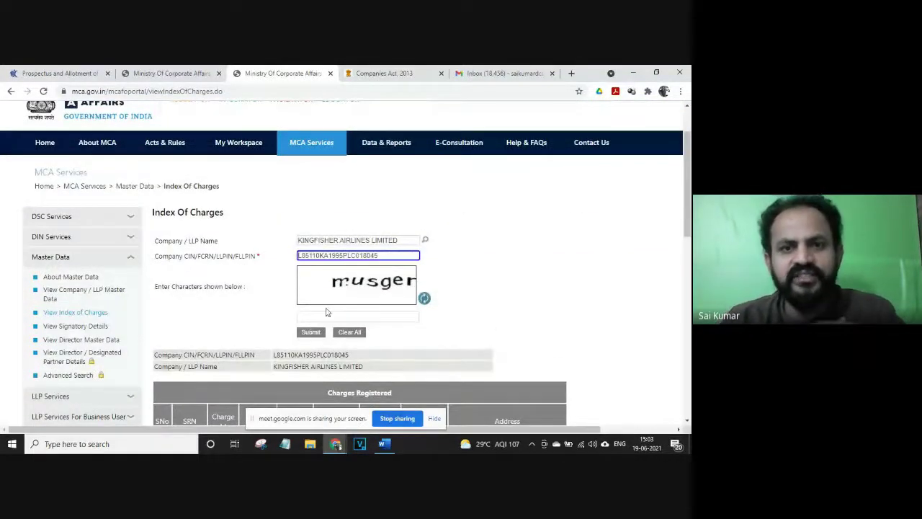
key(ctrl+plus)
key(ctrl+plus)
key(ctrl+plus)
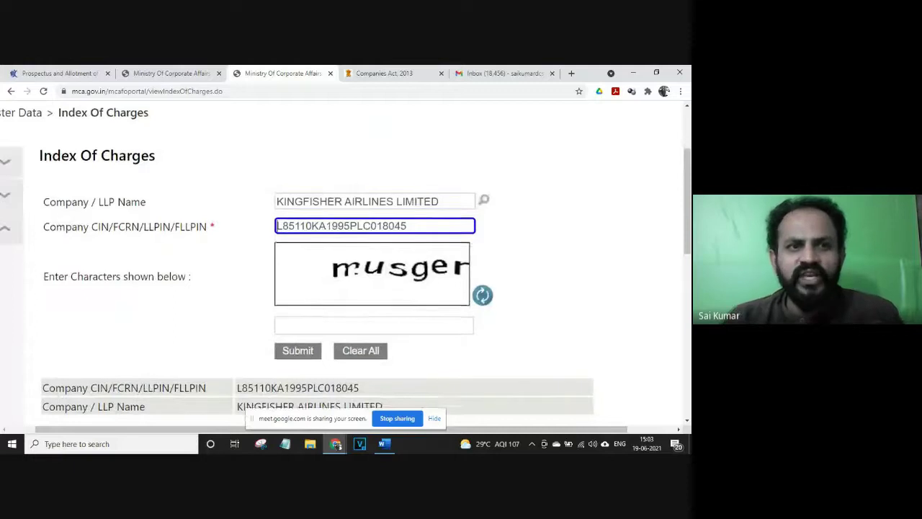
double_click(124, 166)
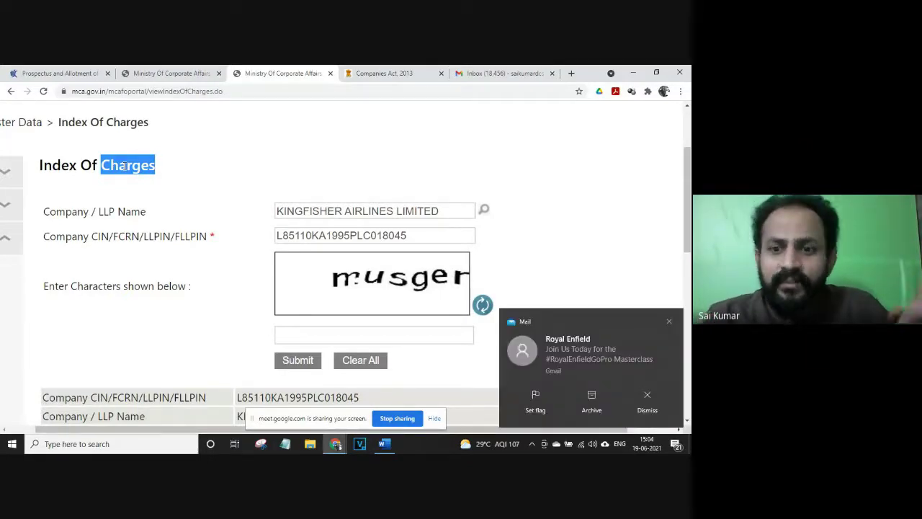
click(638, 396)
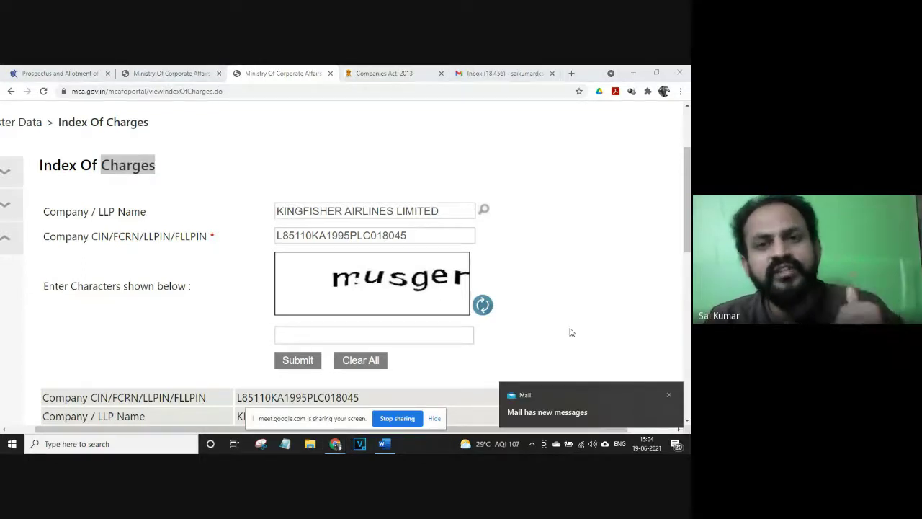
scroll(569, 314, down, 1)
scroll(569, 314, down, 2)
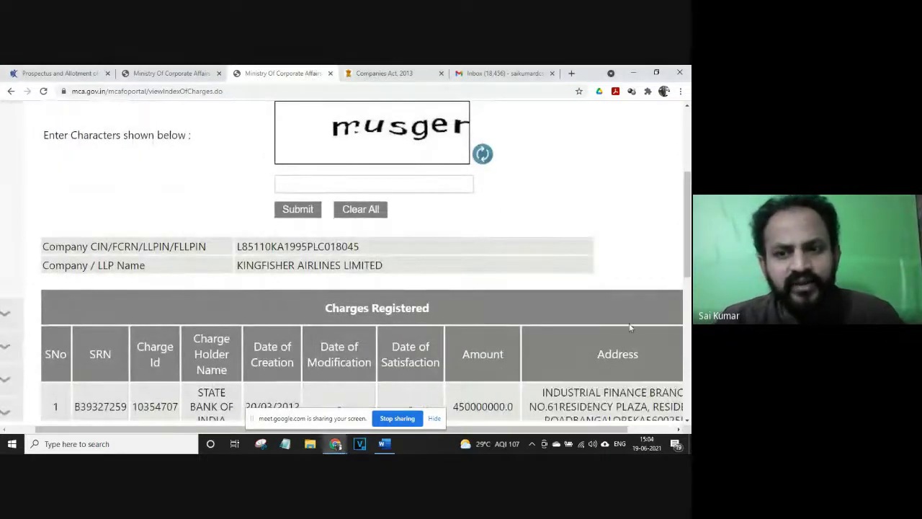
Step: Sort Kingfisher Airlines' Charges Registered table by Charge Holder Name
scroll(629, 327, down, 3)
scroll(628, 328, up, 5)
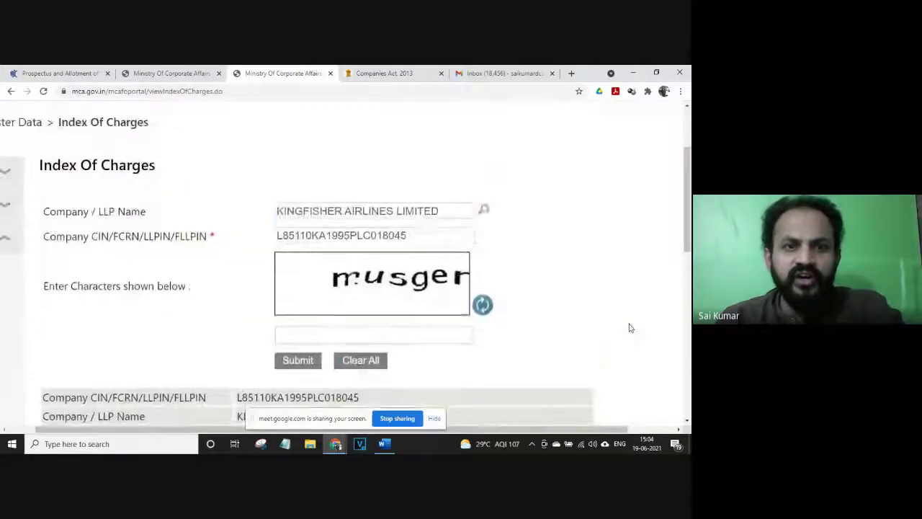
key(ctrl+a)
click(611, 282)
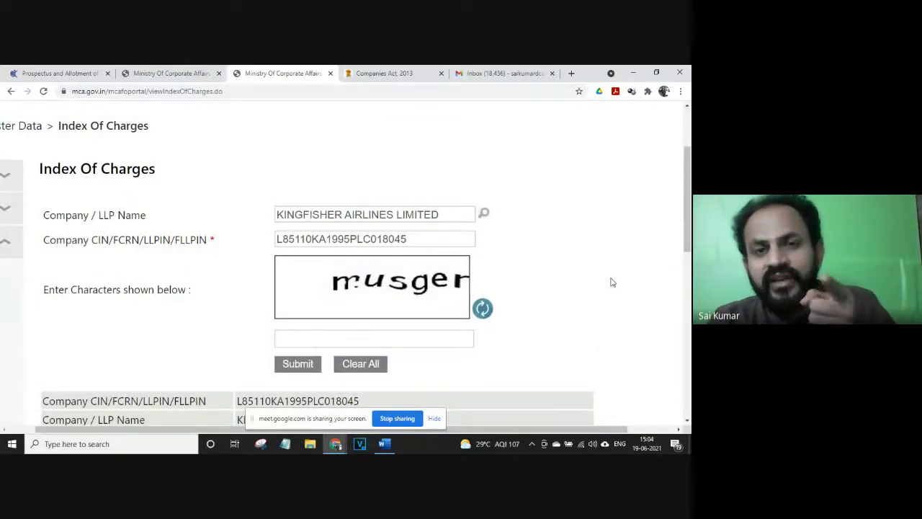
scroll(610, 283, down, 5)
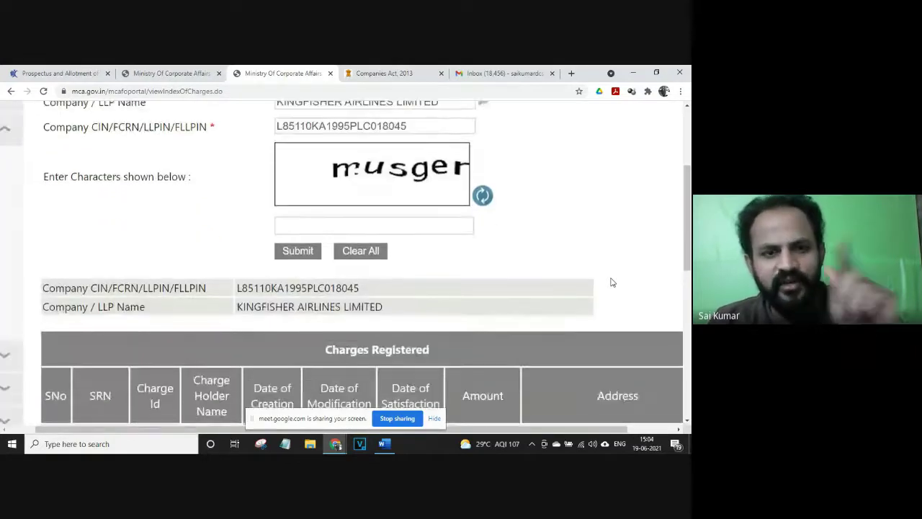
scroll(374, 209, up, 2)
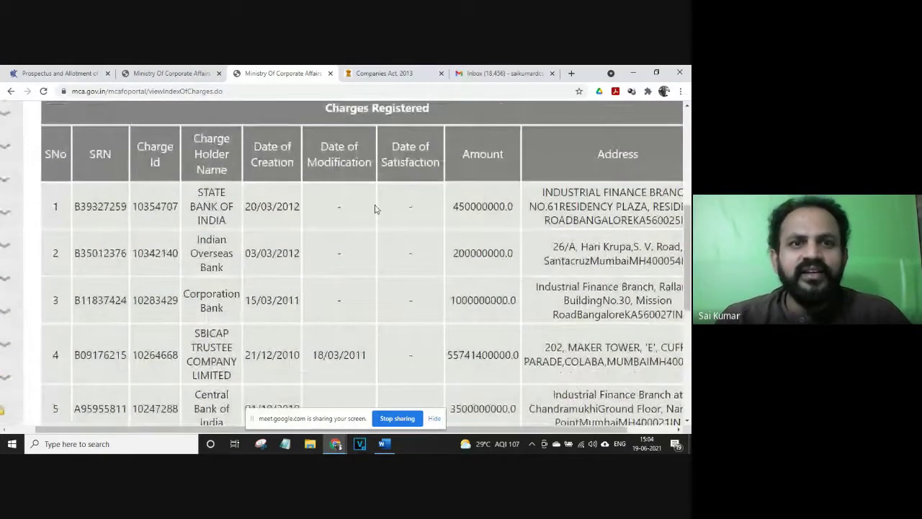
click(209, 147)
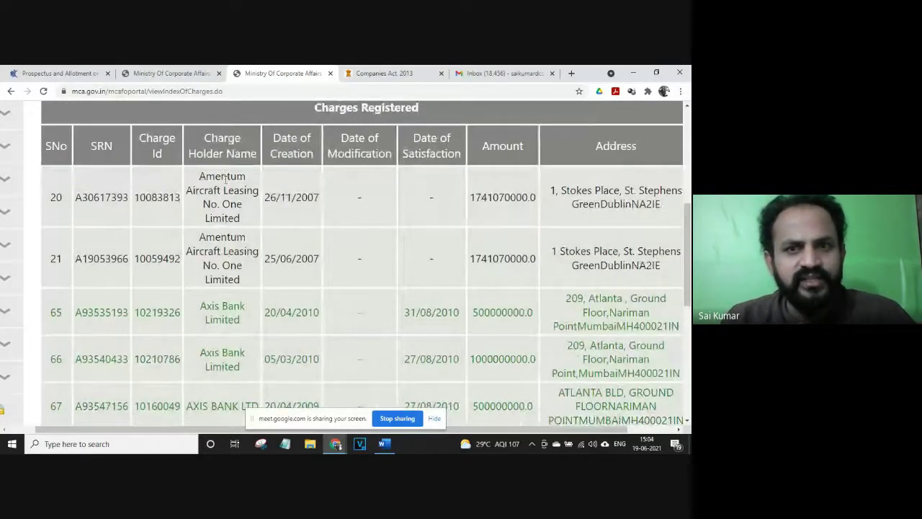
scroll(228, 178, up, 8)
scroll(229, 277, down, 1)
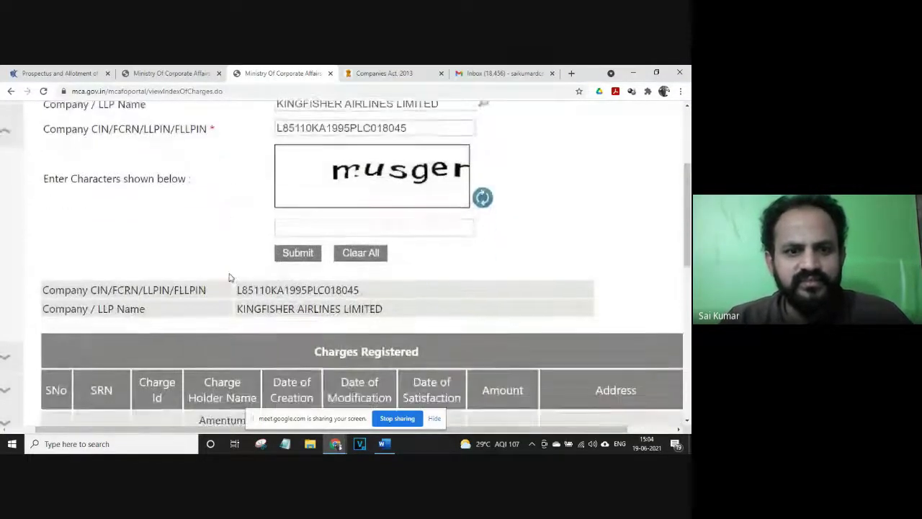
scroll(229, 277, down, 3)
Step: Toggle the sort to descending so YES BANK LIMITED's 670000000.0 charge leads
click(232, 245)
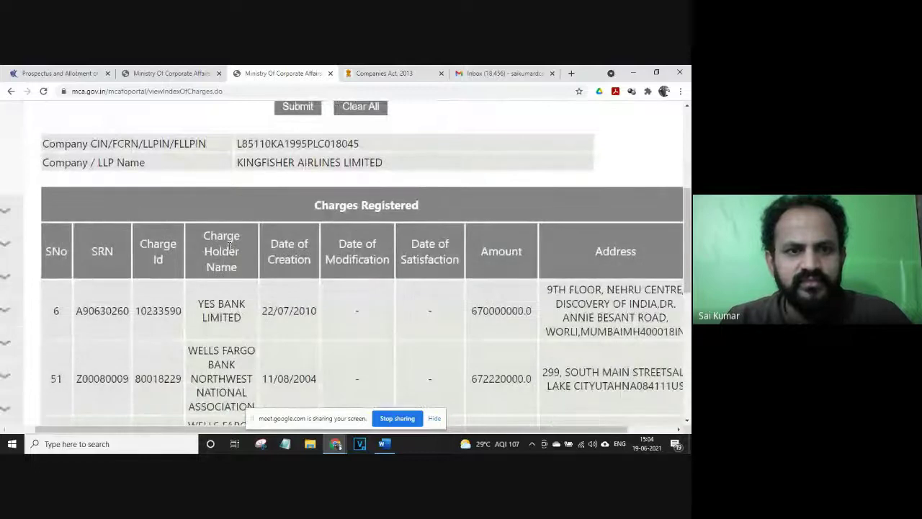
click(229, 246)
click(229, 247)
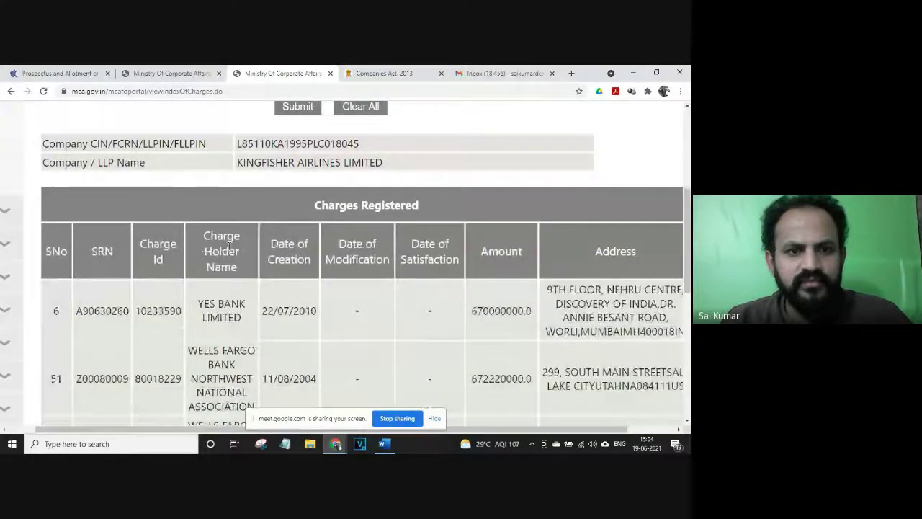
click(229, 246)
click(229, 246)
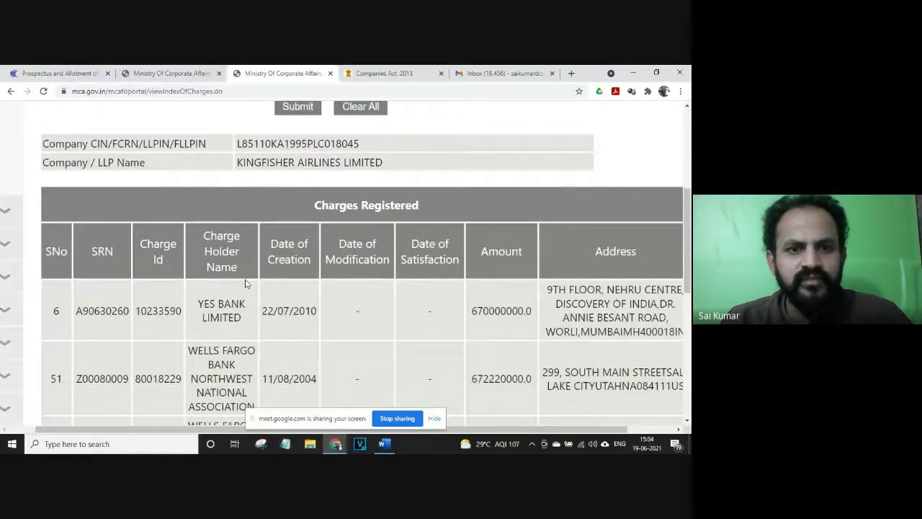
scroll(246, 287, down, 1)
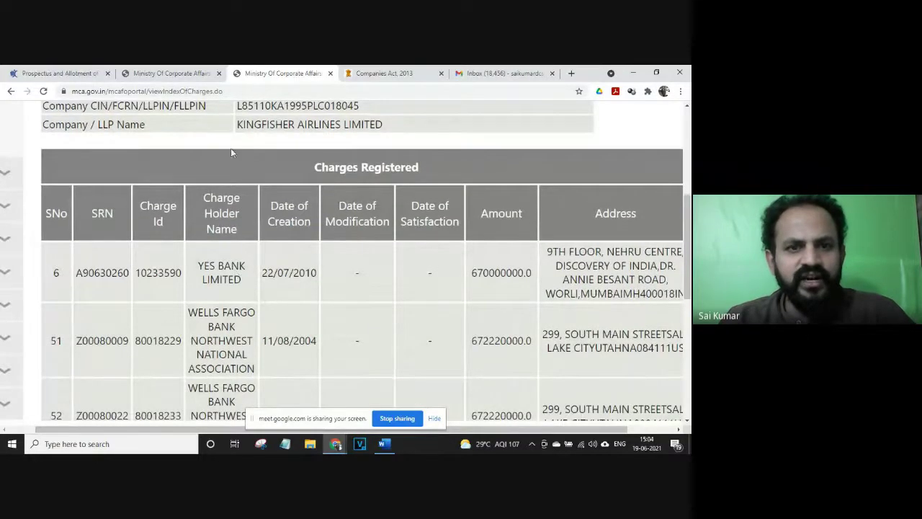
scroll(223, 156, down, 1)
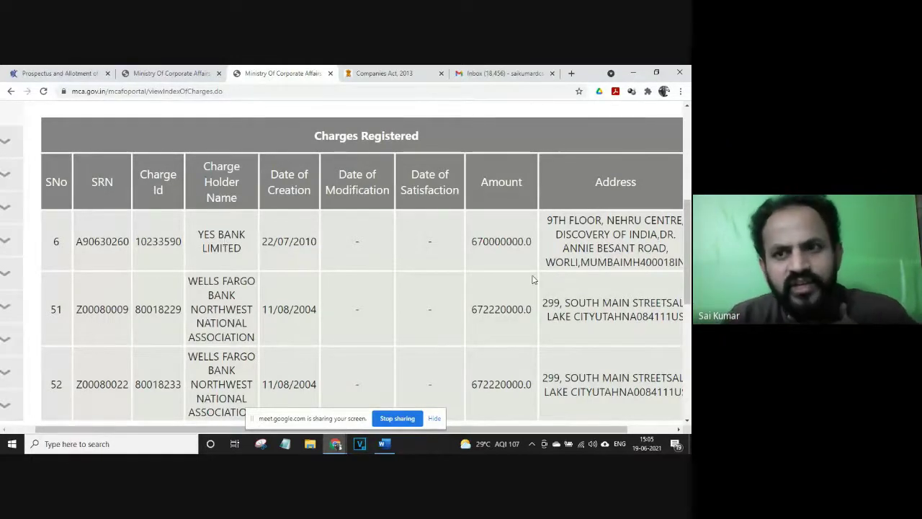
scroll(504, 266, right, 2)
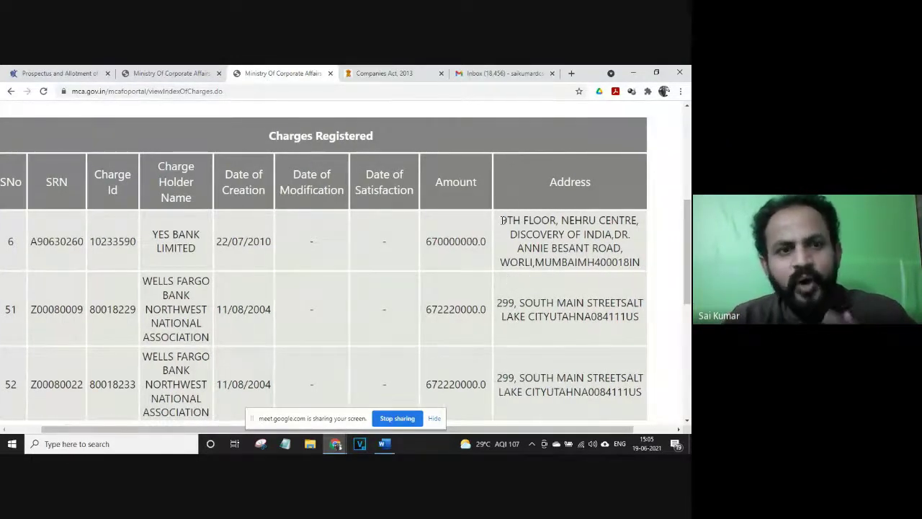
scroll(337, 242, left, 3)
scroll(336, 240, right, 2)
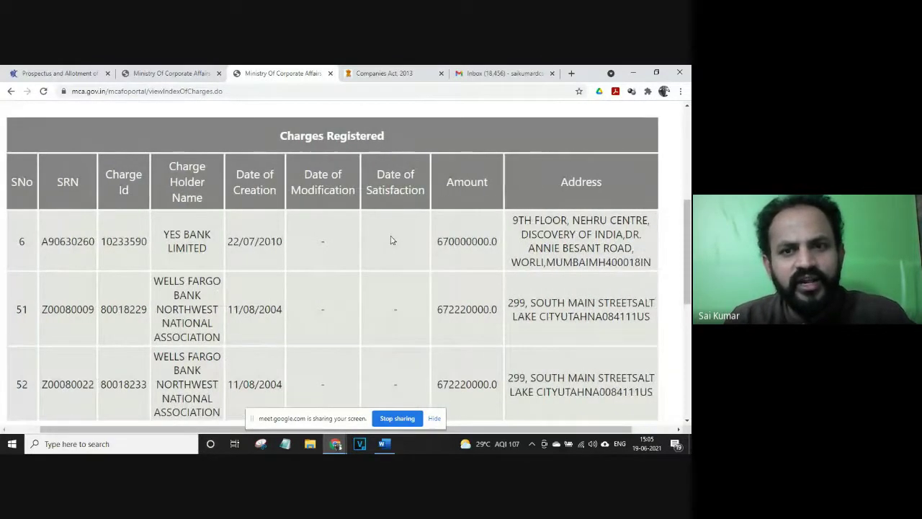
double_click(443, 250)
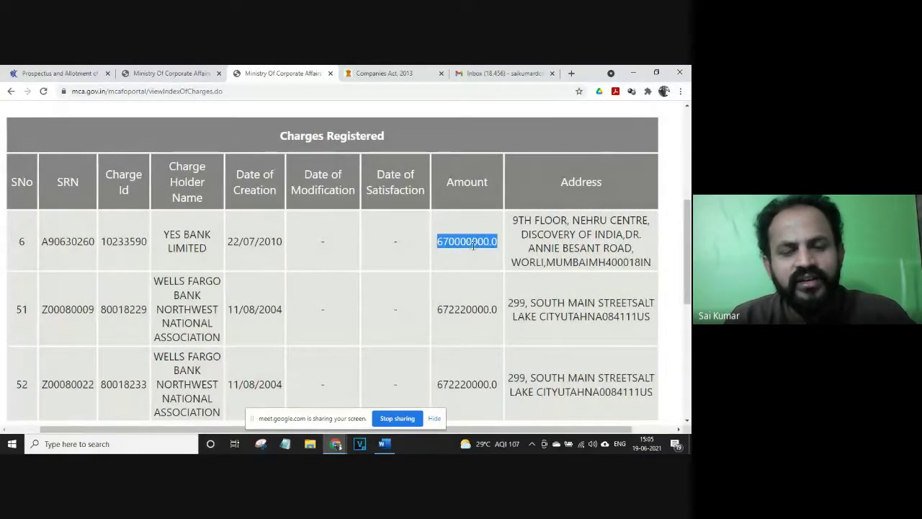
click(469, 232)
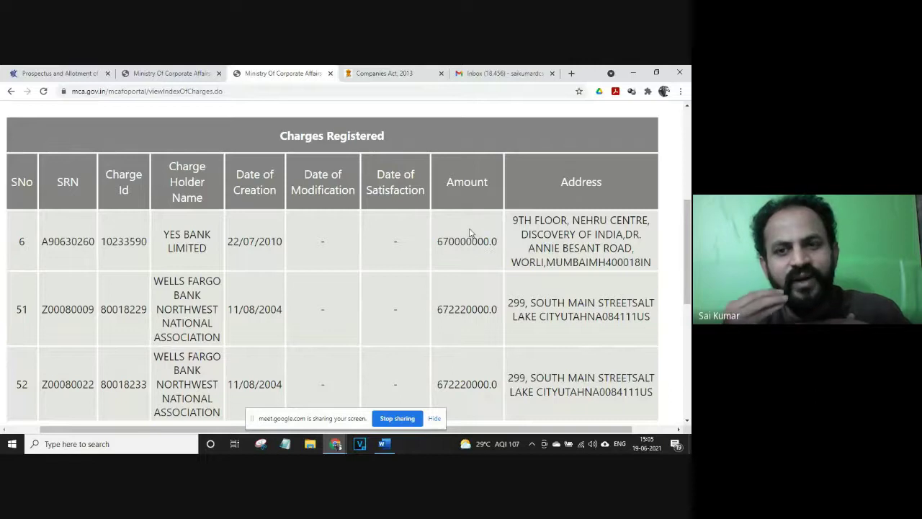
scroll(564, 234, right, 1)
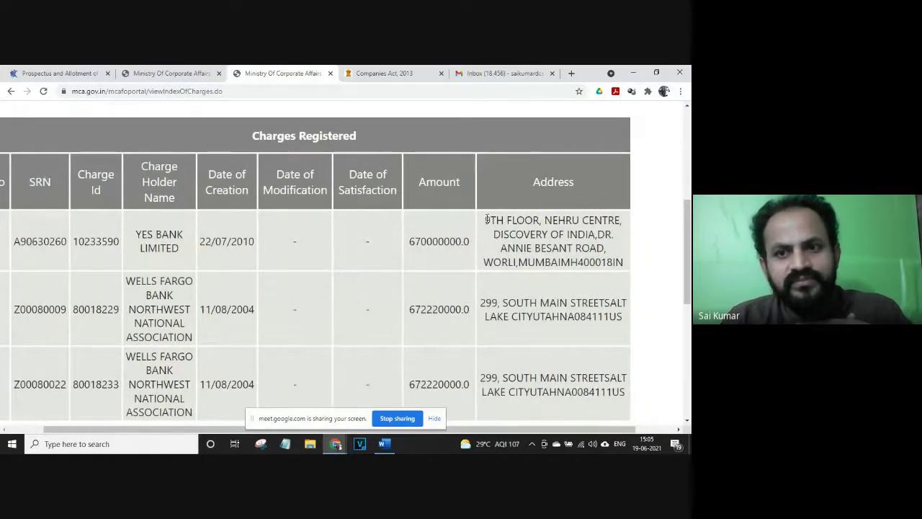
drag(487, 220, 582, 260)
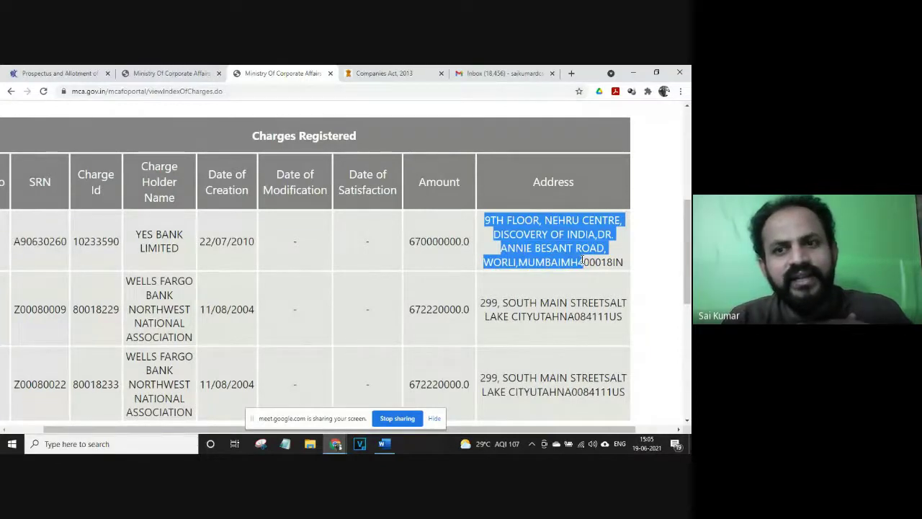
scroll(582, 261, left, 2)
scroll(500, 262, down, 3)
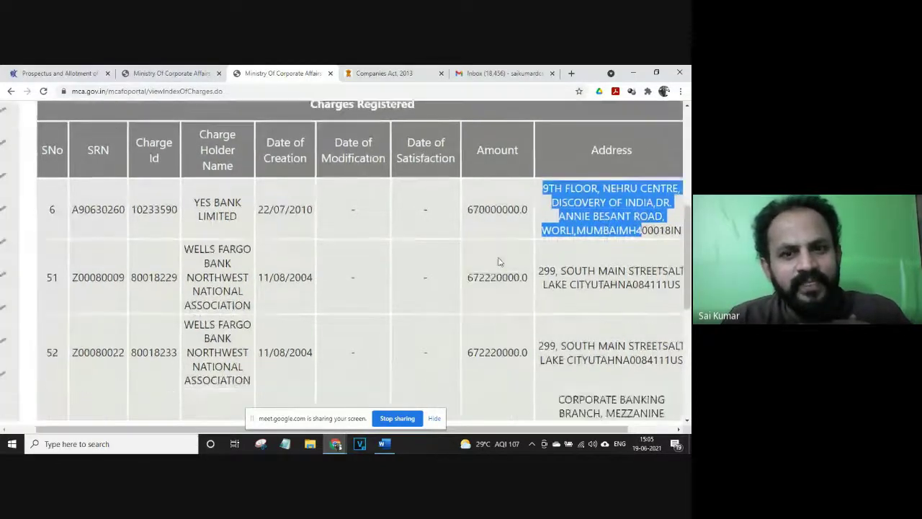
scroll(500, 262, down, 6)
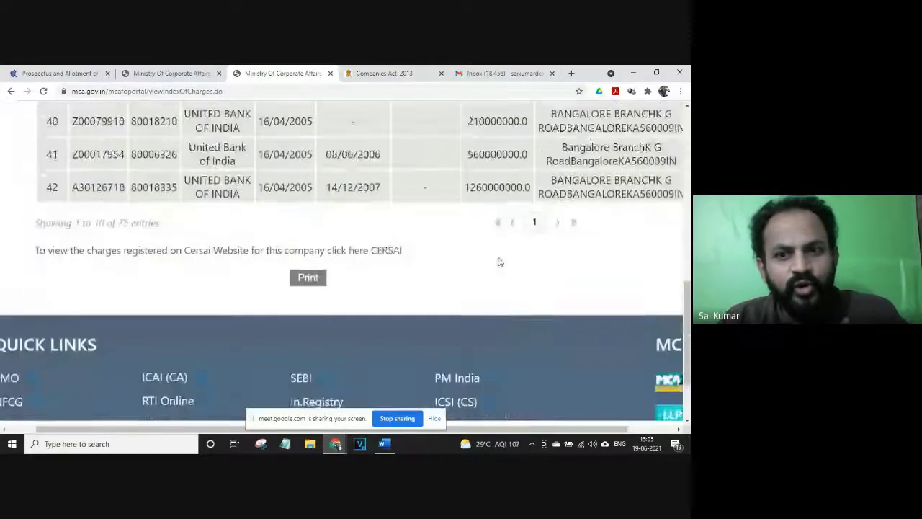
scroll(499, 262, up, 2)
scroll(498, 261, up, 4)
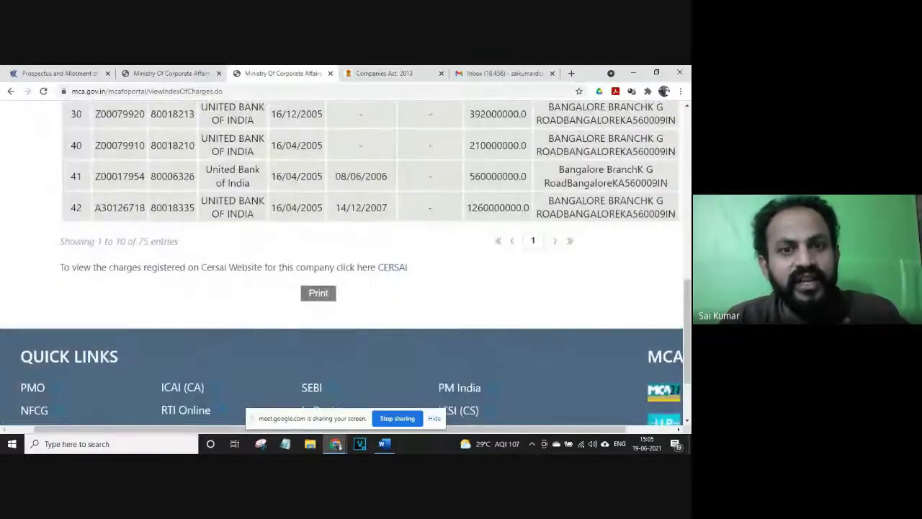
scroll(497, 262, up, 3)
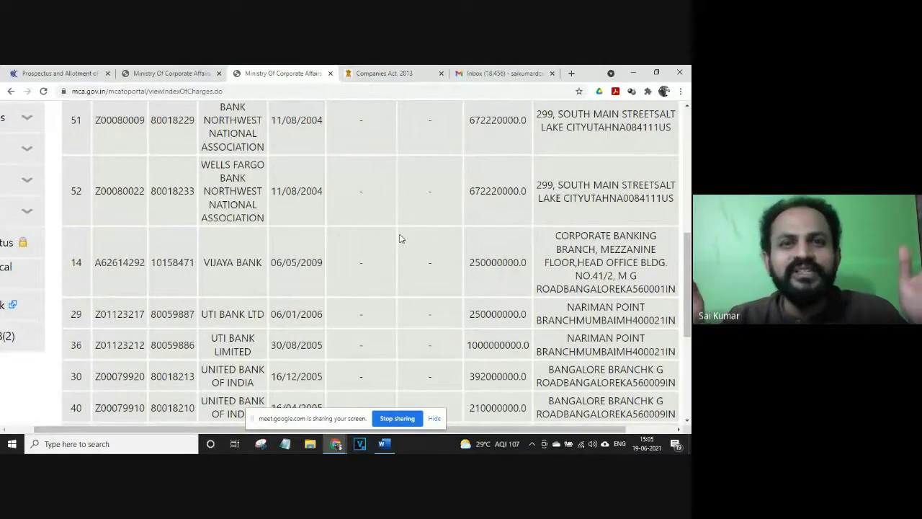
scroll(401, 239, down, 3)
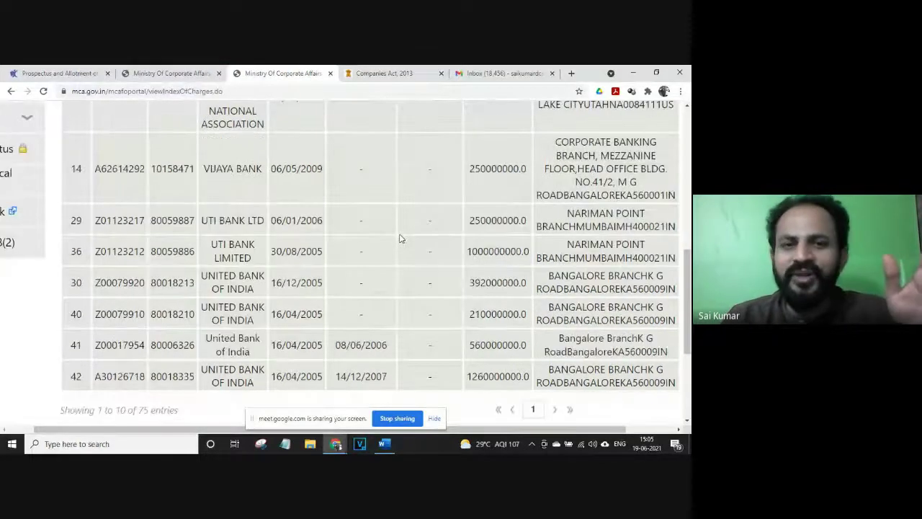
scroll(401, 238, down, 1)
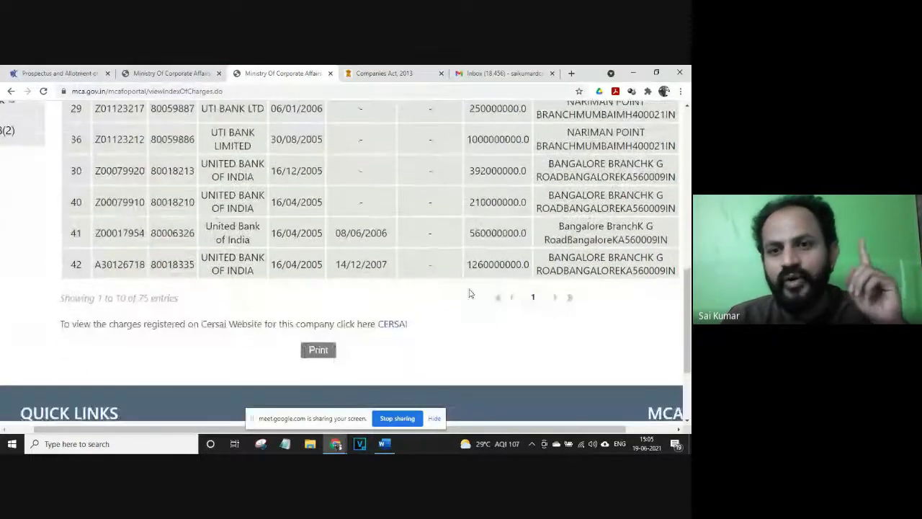
click(569, 301)
scroll(544, 248, up, 8)
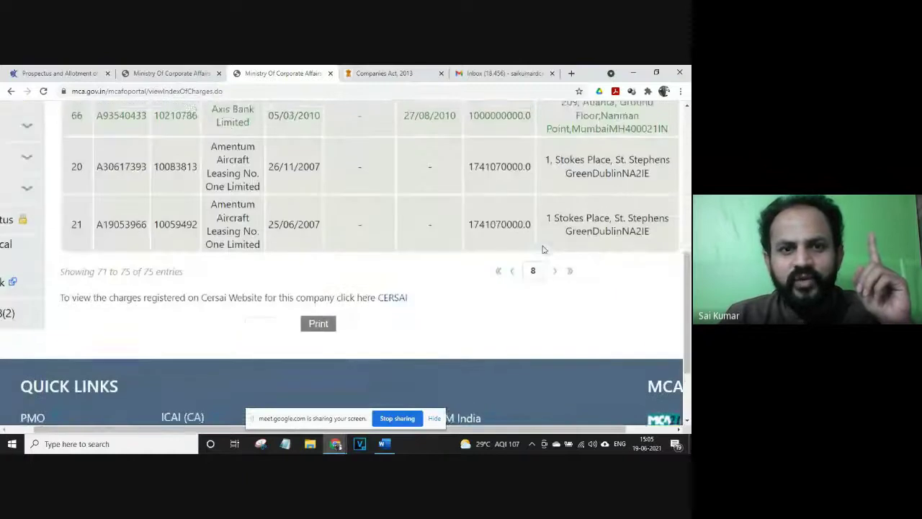
scroll(543, 249, up, 1)
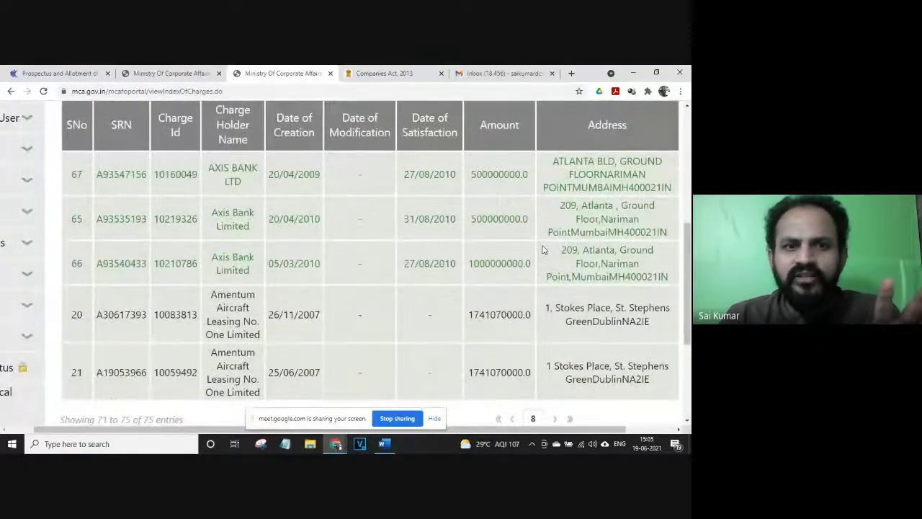
scroll(259, 225, down, 2)
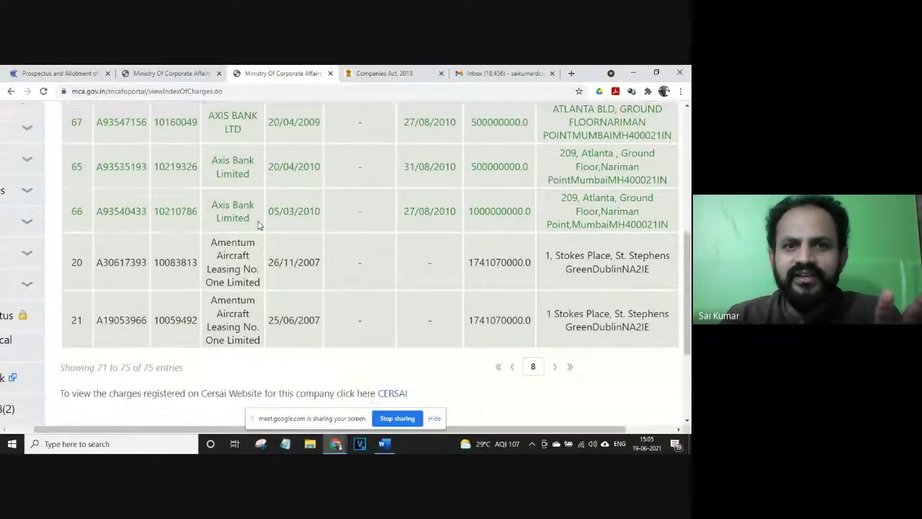
scroll(260, 225, up, 2)
scroll(259, 226, down, 3)
scroll(321, 214, up, 4)
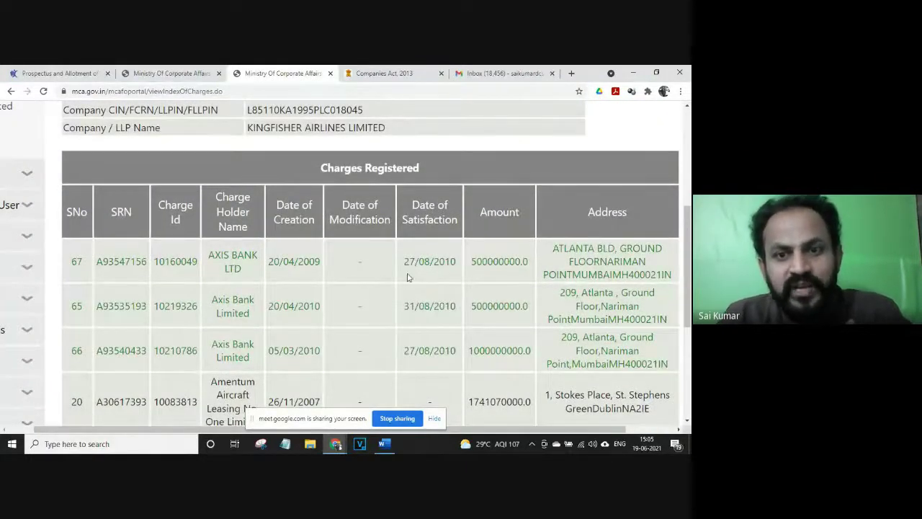
drag(405, 265, 450, 271)
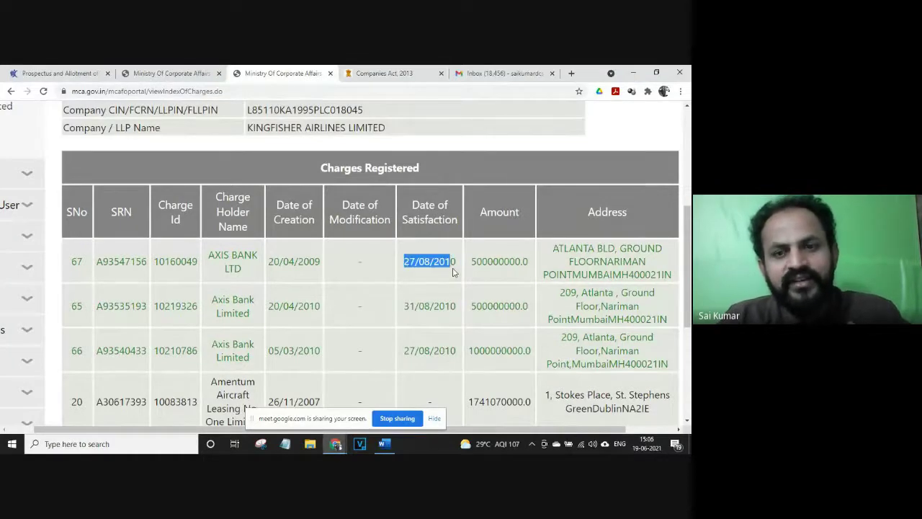
scroll(453, 271, down, 4)
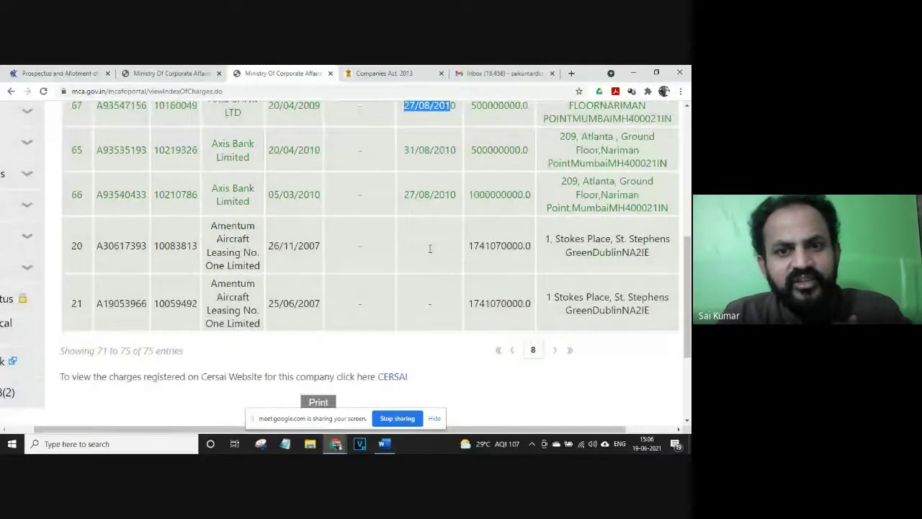
drag(284, 244, 317, 243)
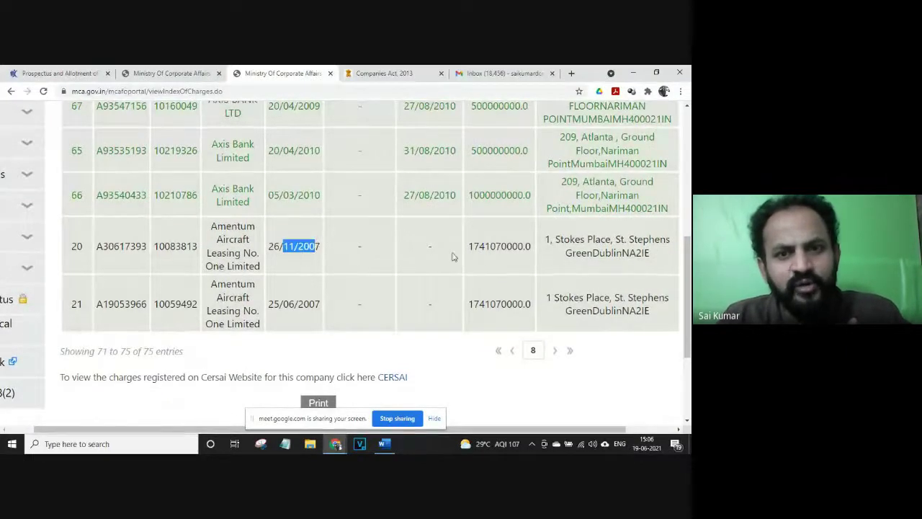
drag(441, 258, 422, 252)
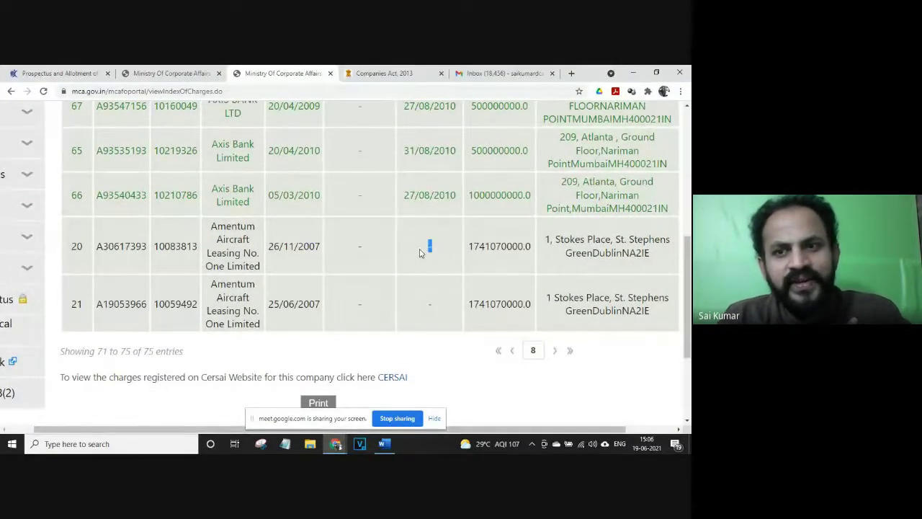
scroll(421, 252, up, 1)
scroll(421, 252, right, 1)
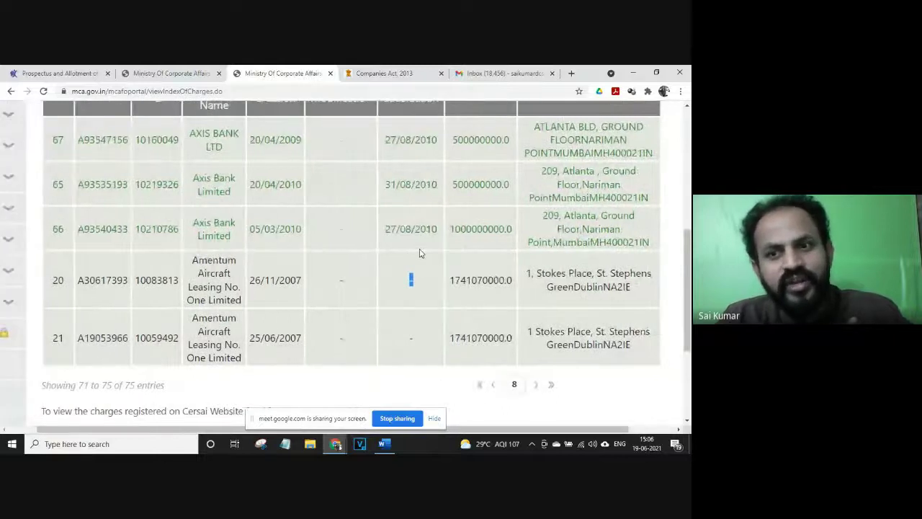
scroll(421, 252, up, 1)
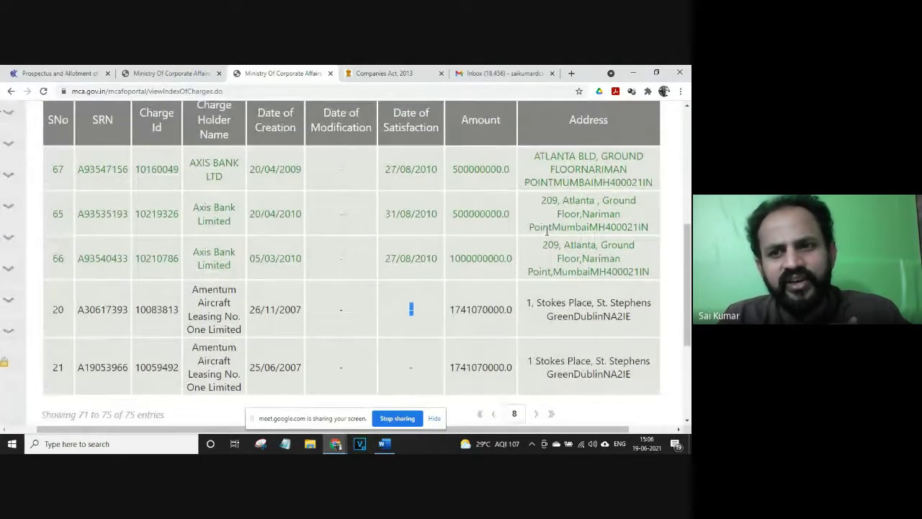
scroll(574, 271, down, 2)
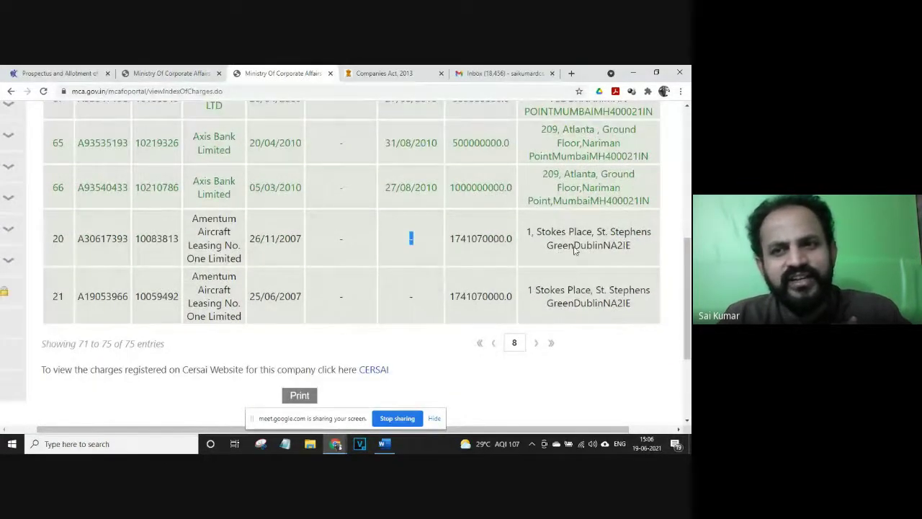
scroll(511, 283, up, 4)
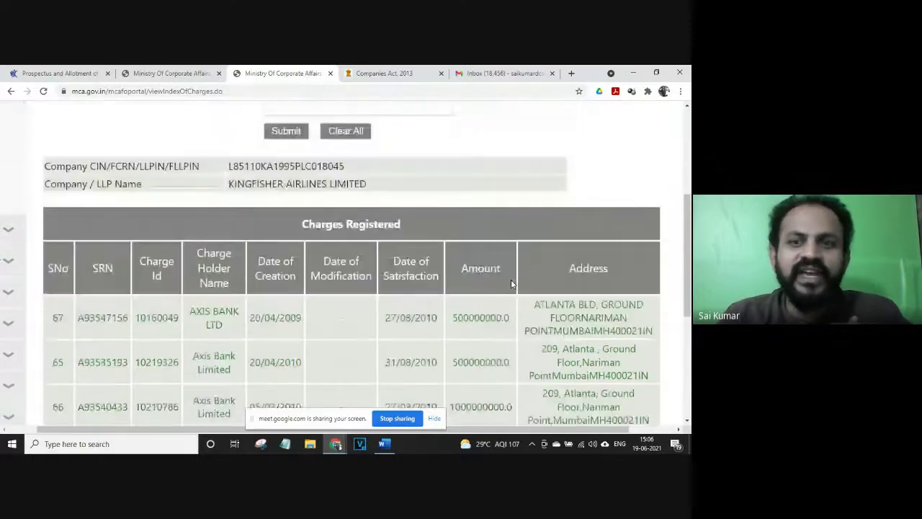
scroll(412, 277, up, 5)
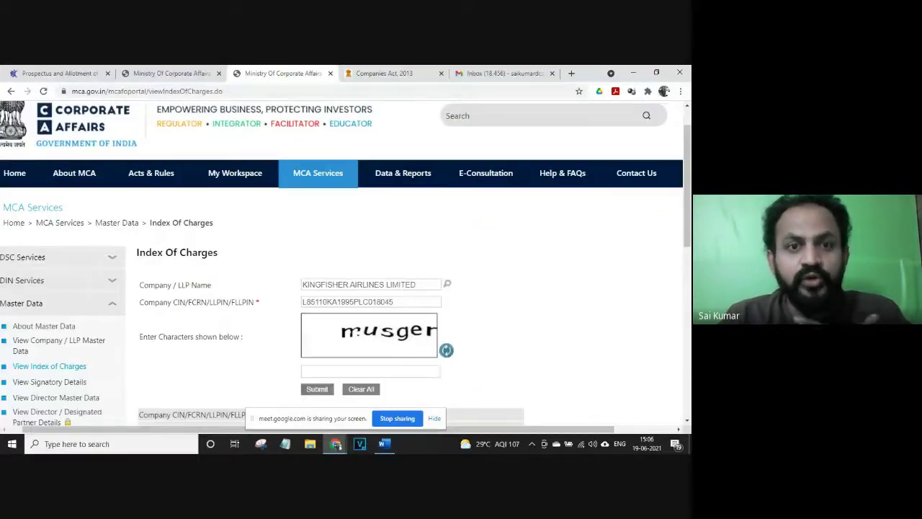
right_click(392, 317)
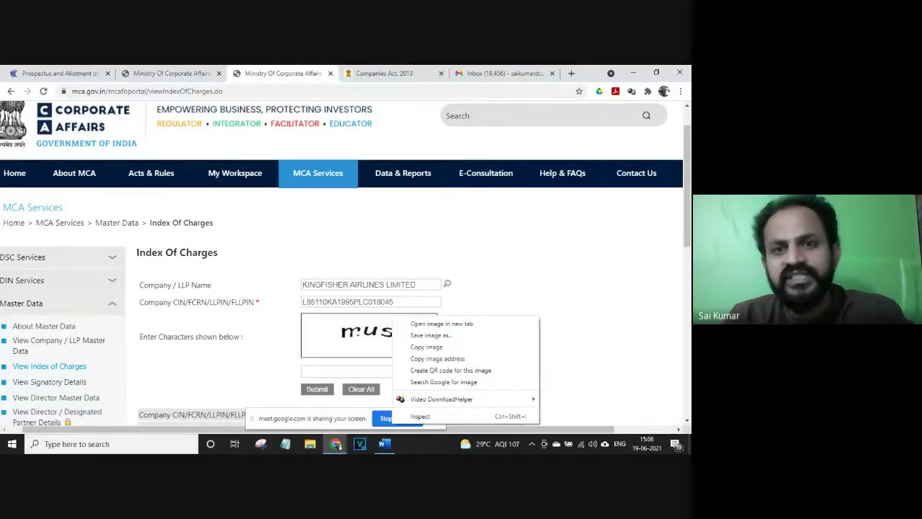
click(543, 210)
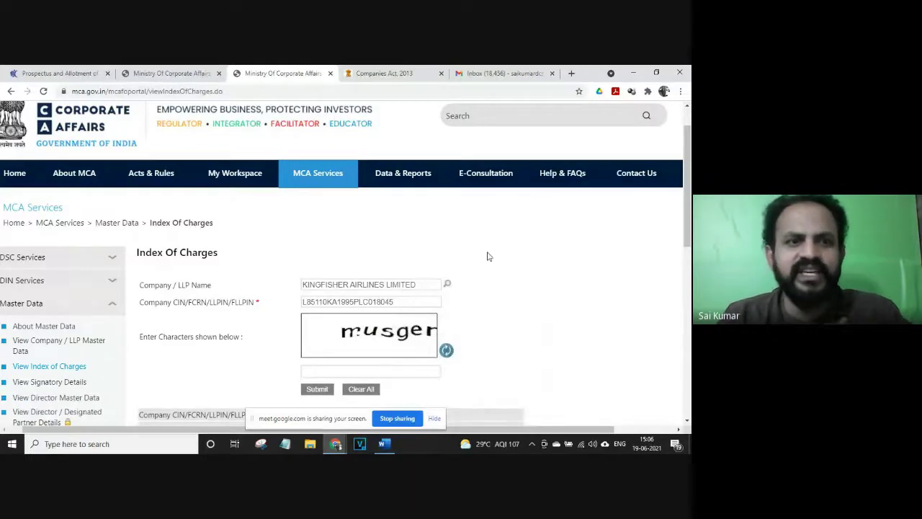
Step: Check the Gmail tab and Google Meet window, then return to the Index of Charges page
right_click(512, 210)
click(363, 245)
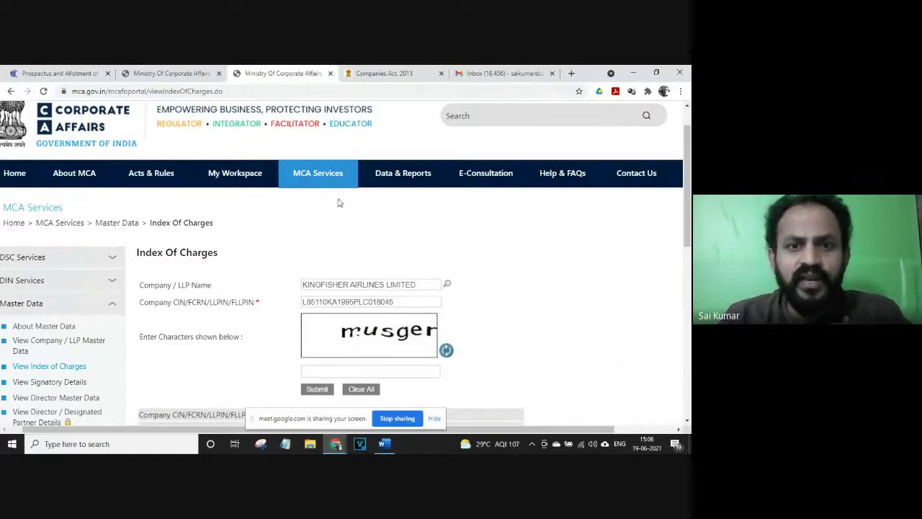
mouse_move(333, 190)
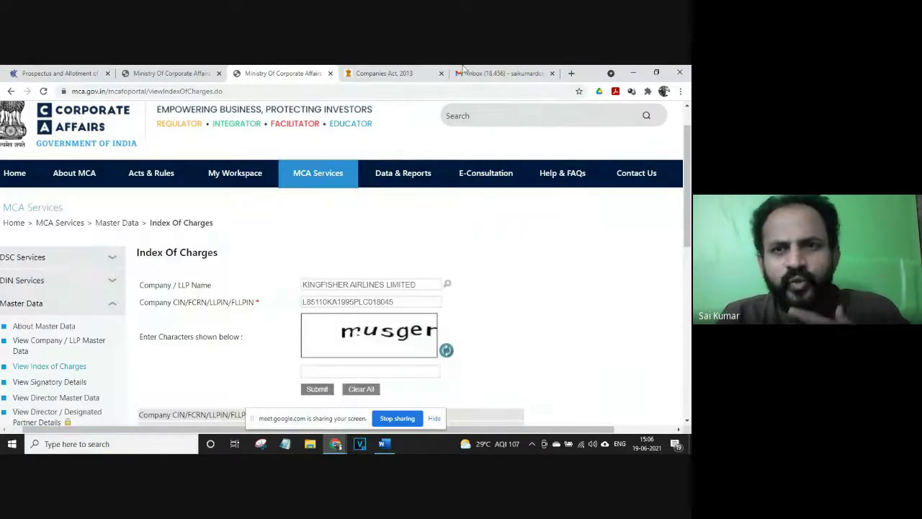
click(486, 73)
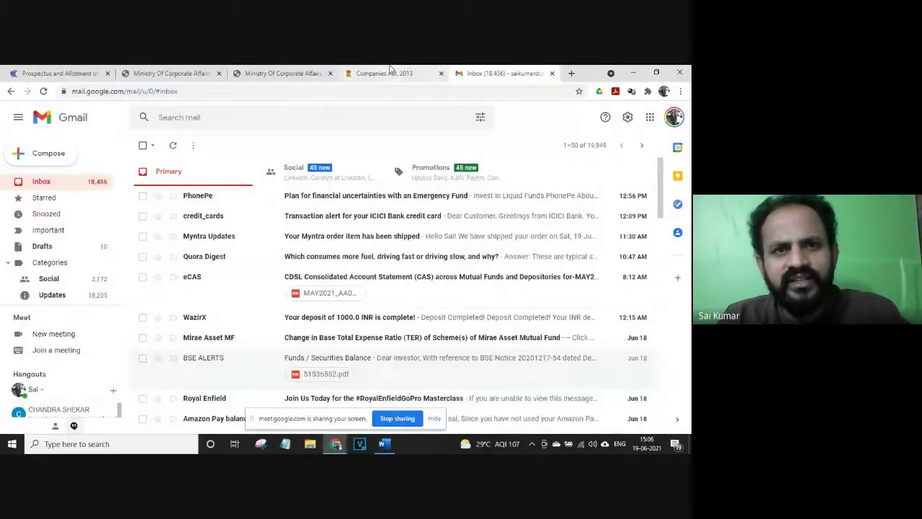
click(283, 73)
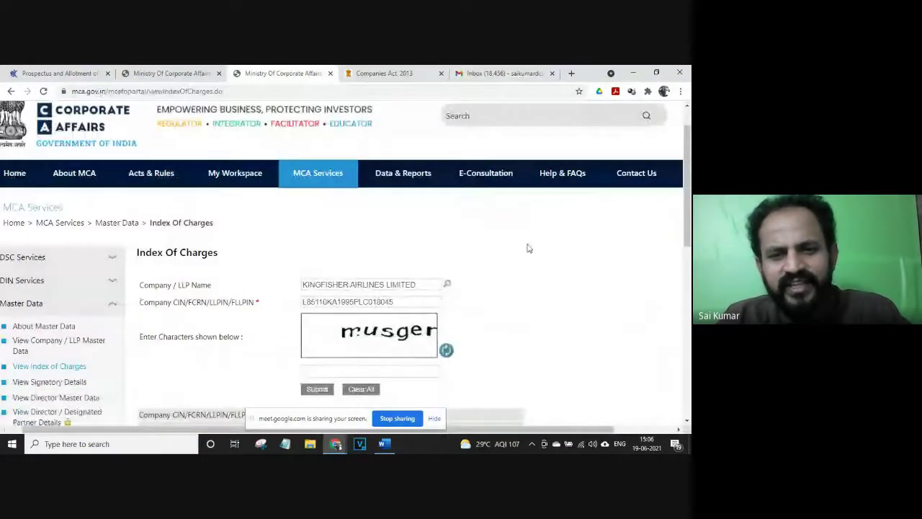
key(alt+Tab)
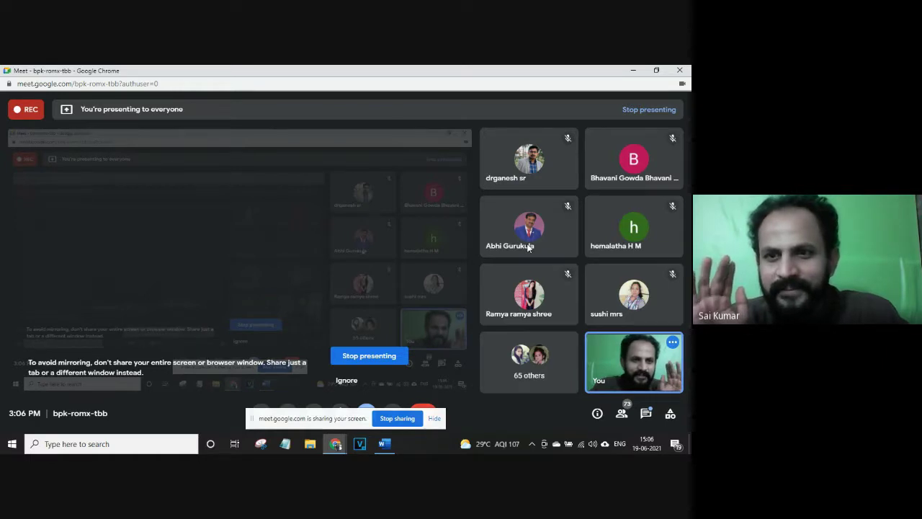
key(alt+Tab)
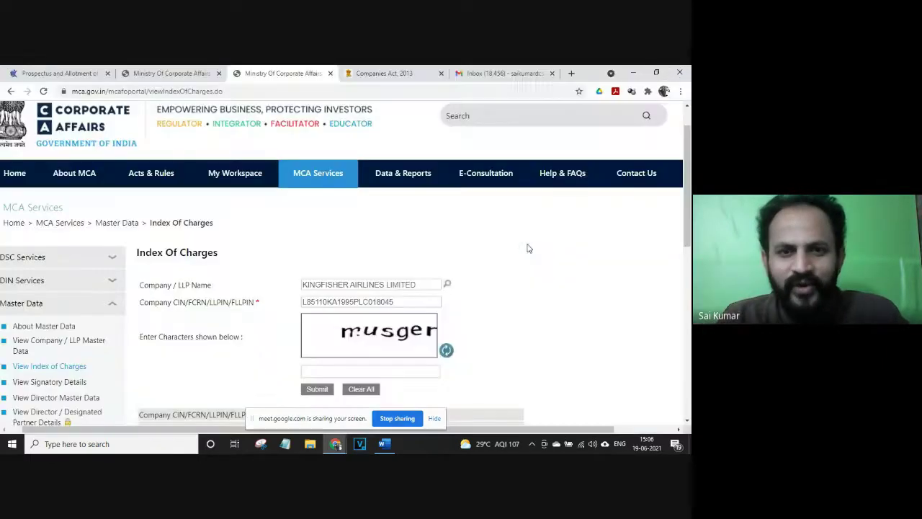
Step: Select the KINGFISHER AIRLINES LIMITED company name on the Index of Charges form
mouse_move(333, 201)
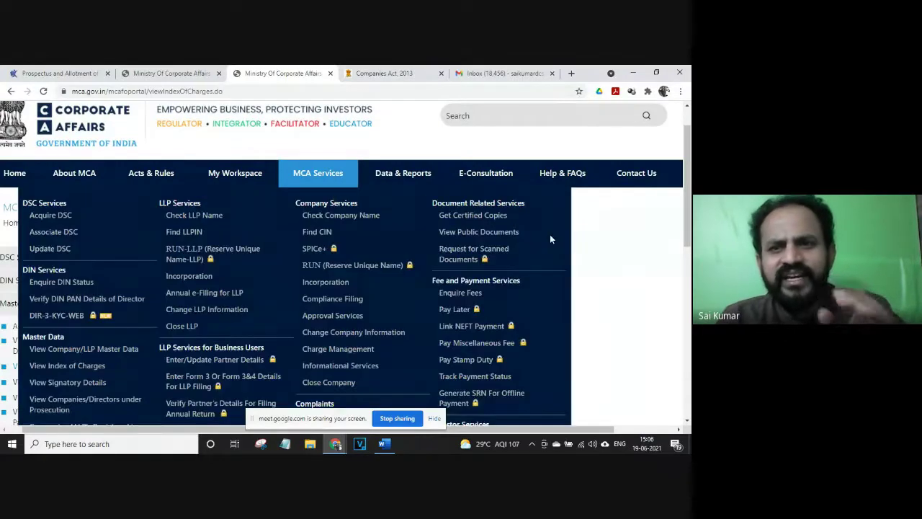
mouse_move(548, 180)
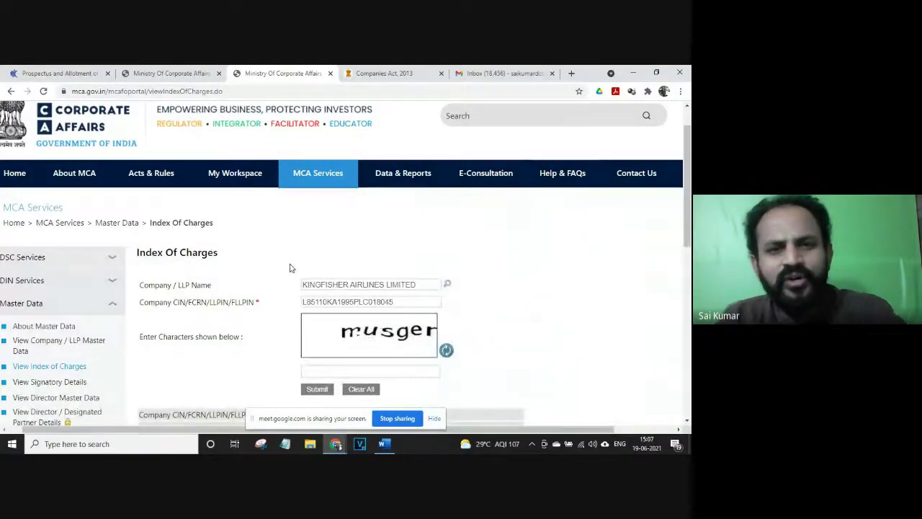
scroll(289, 268, up, 2)
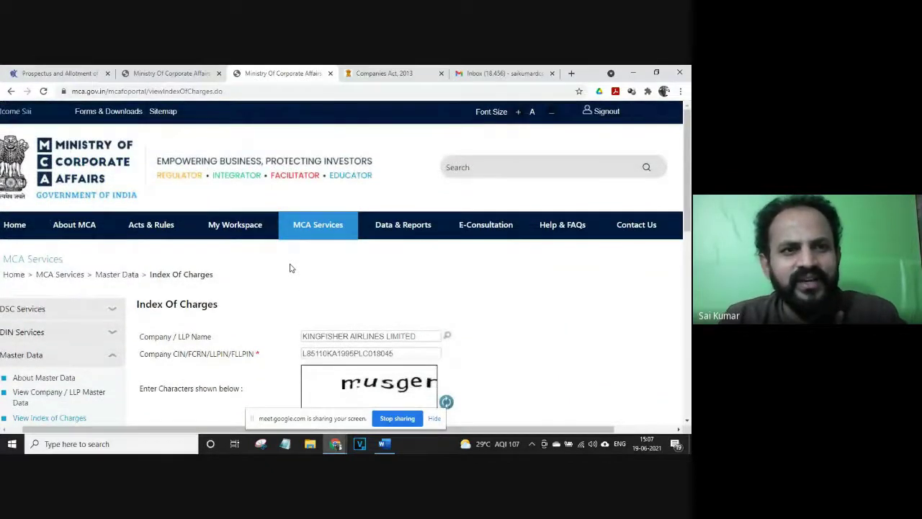
scroll(331, 268, left, 3)
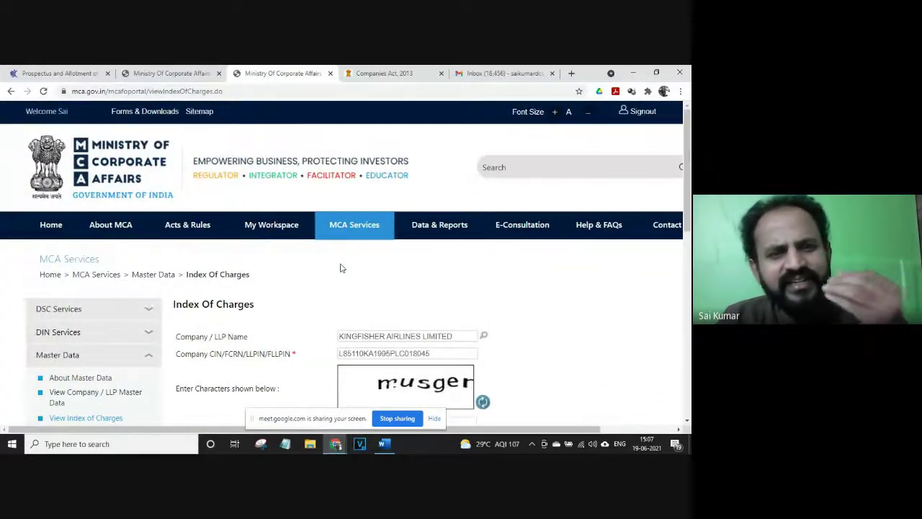
right_click(328, 291)
click(308, 303)
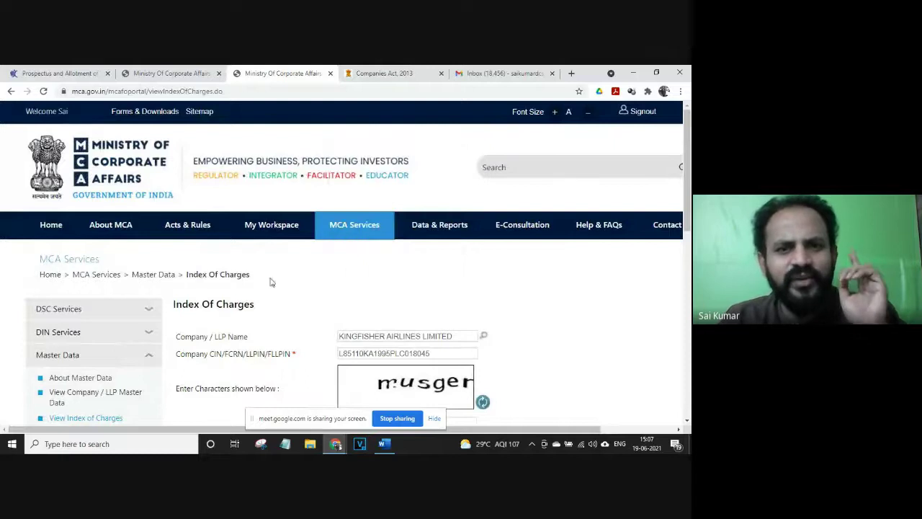
scroll(298, 288, down, 1)
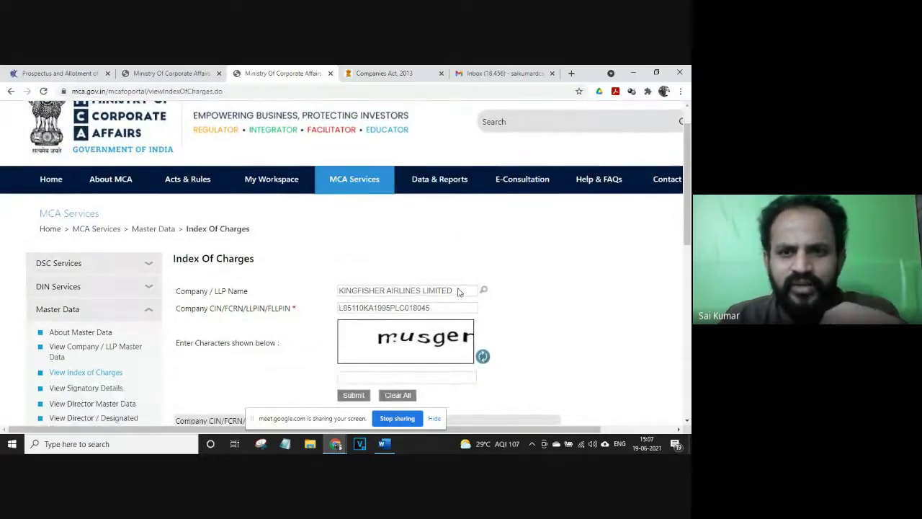
drag(457, 291, 282, 304)
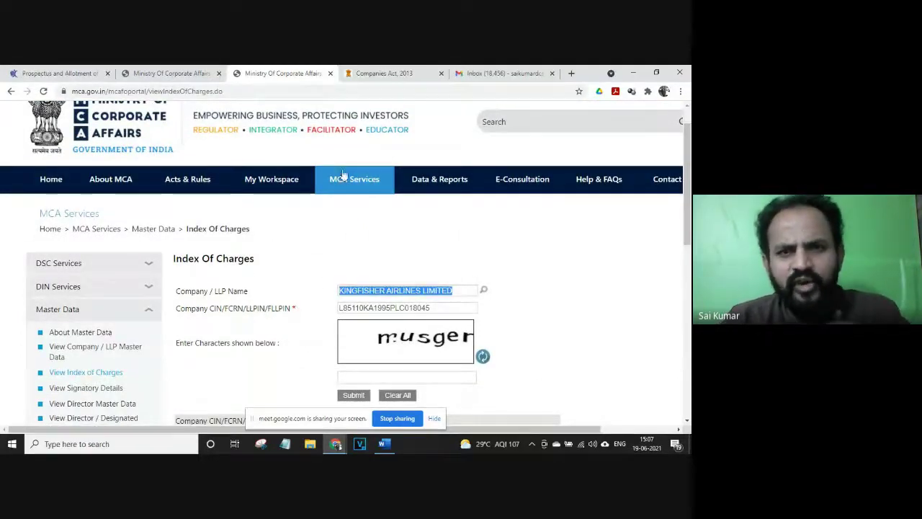
Step: In Company/LLP Master Data, pick RAP CUISINE PRIVATE LIMITED from the name lookup
mouse_move(344, 180)
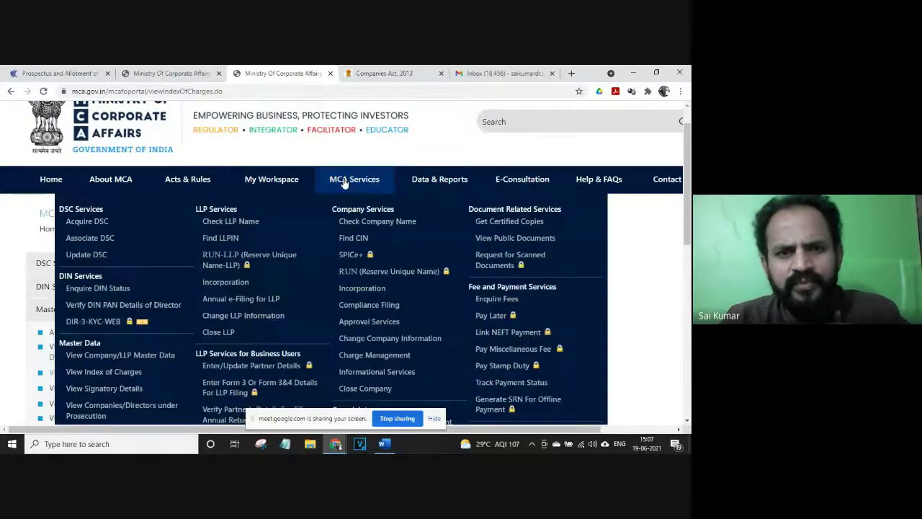
click(119, 354)
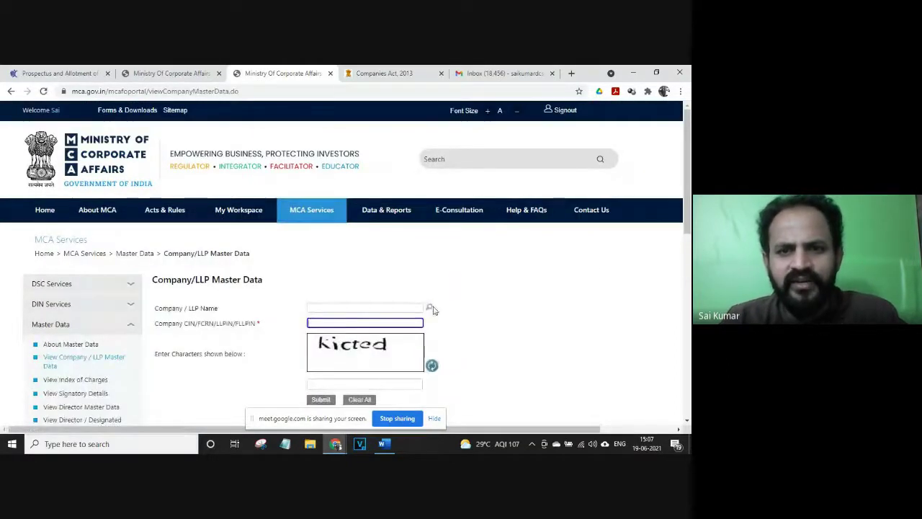
click(429, 308)
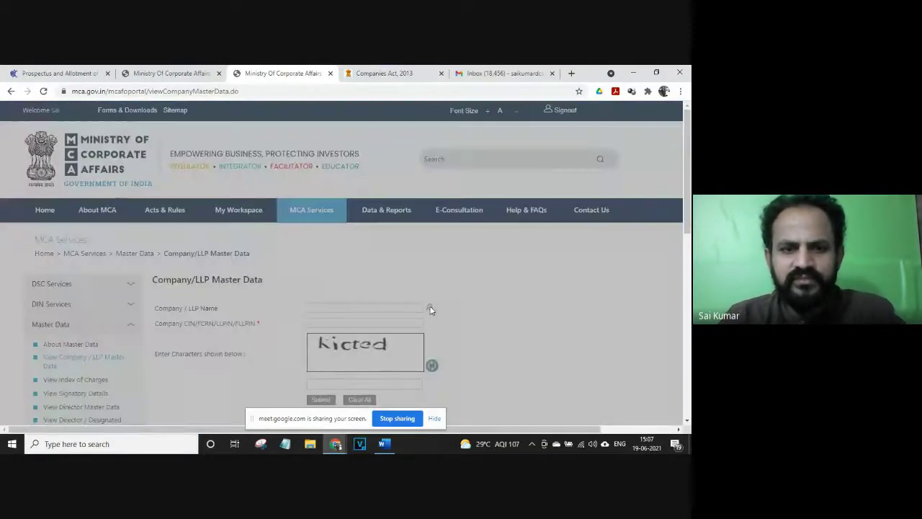
text(R)
text(api)
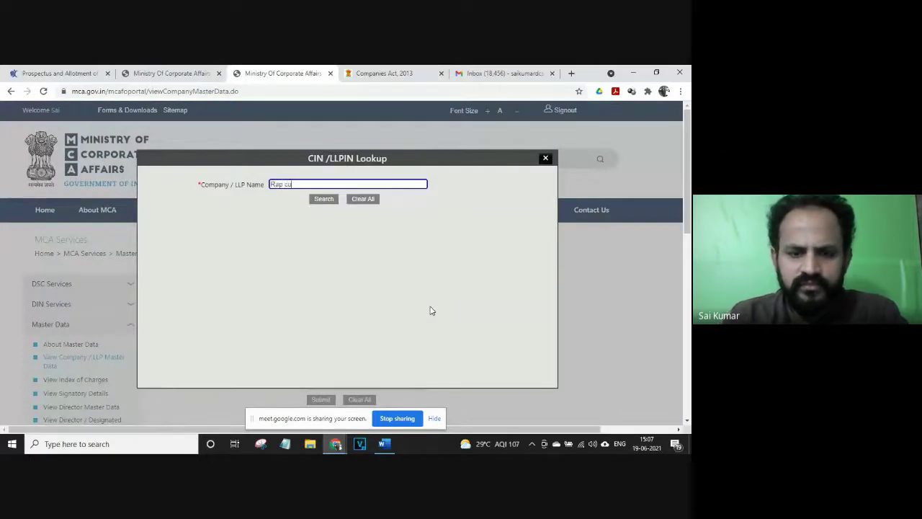
text(cusine)
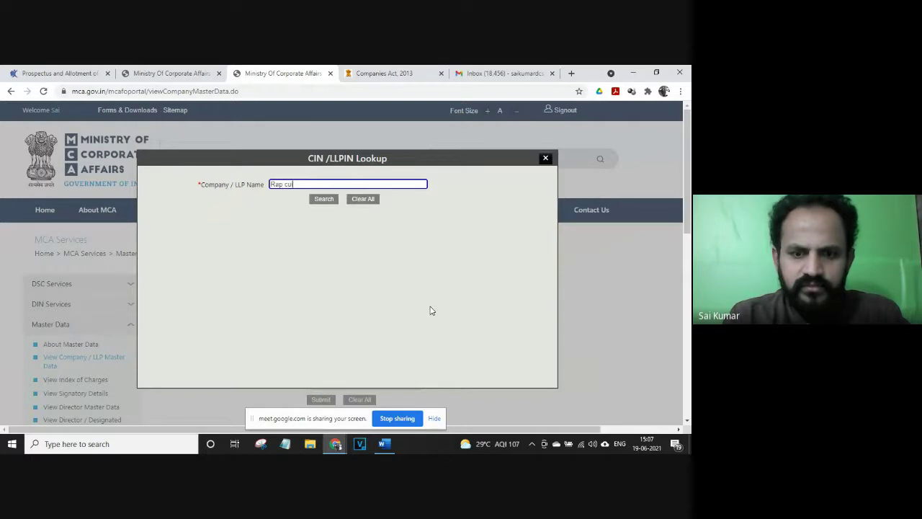
click(323, 201)
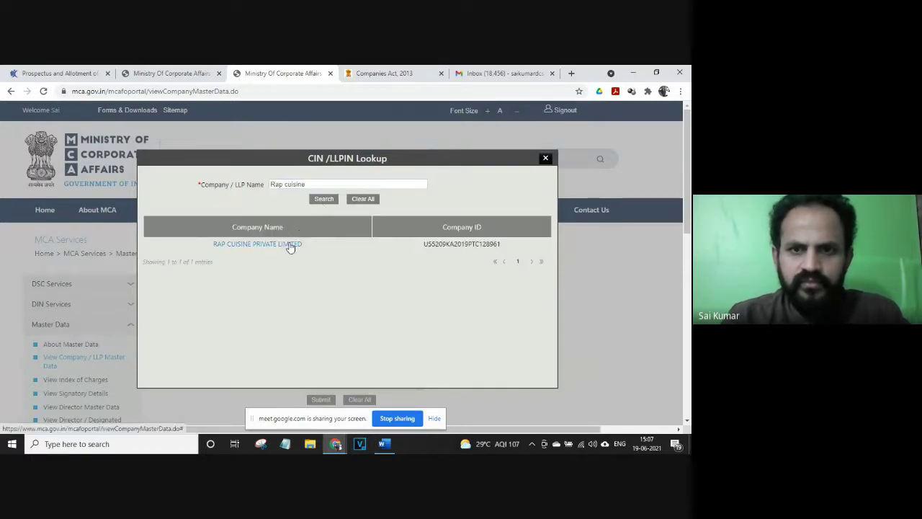
click(290, 243)
Step: Enter the captcha and submit to load Rap Cuisine's master data
scroll(367, 274, down, 1)
click(320, 331)
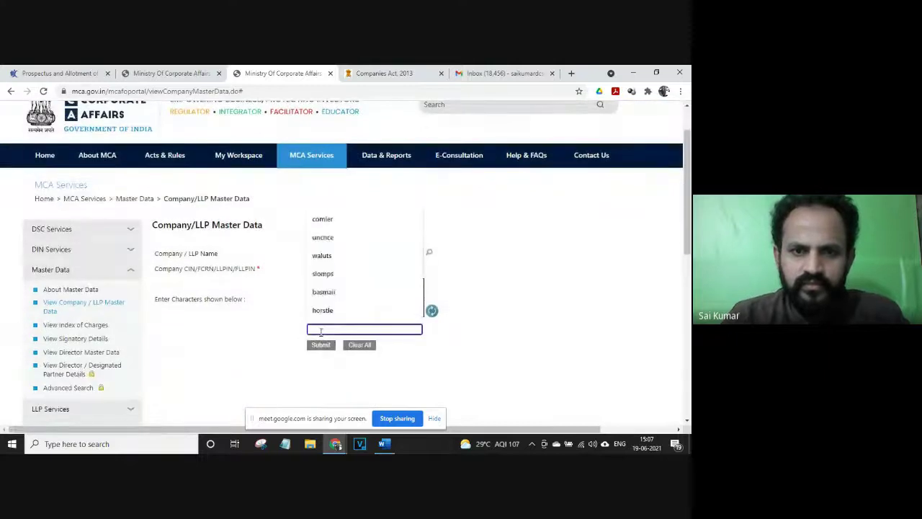
text(kic)
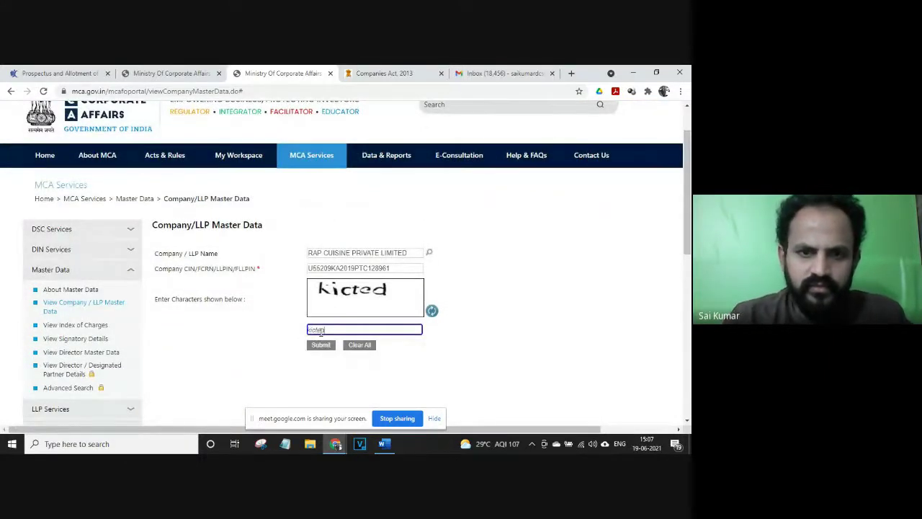
text(ted)
click(321, 345)
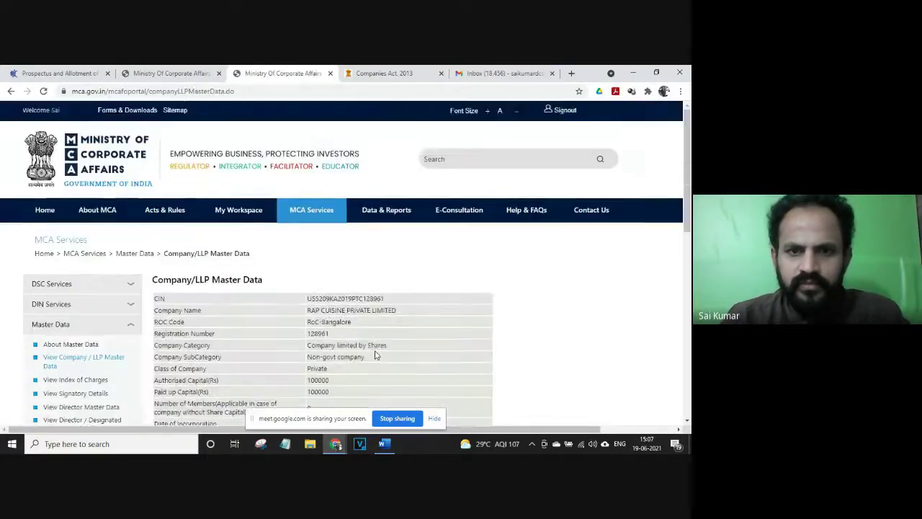
Step: Review Rap Cuisine's master data, charges and directors tables at enlarged zoom
scroll(374, 355, down, 4)
scroll(374, 354, up, 1)
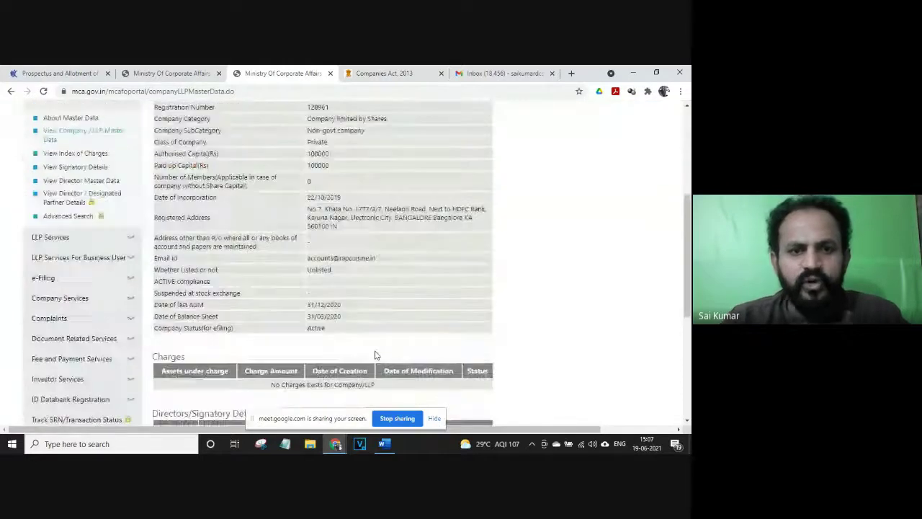
scroll(374, 355, up, 2)
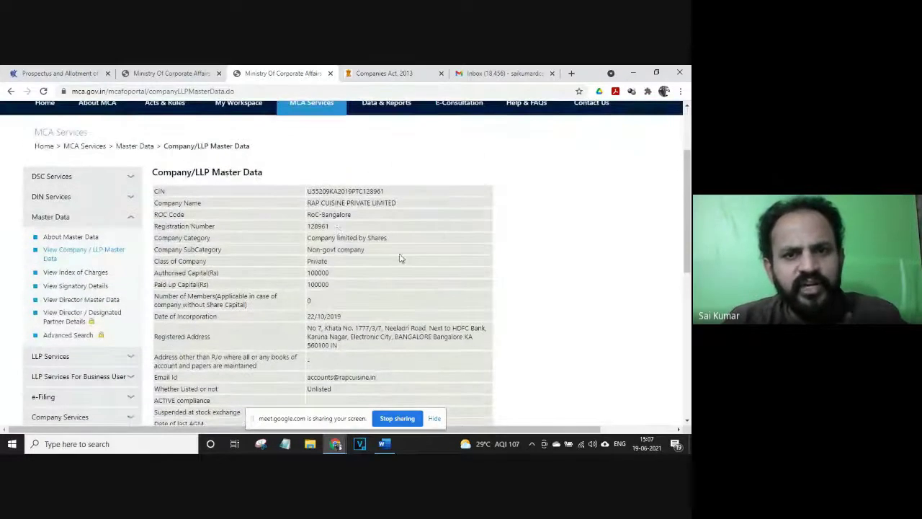
right_click(378, 229)
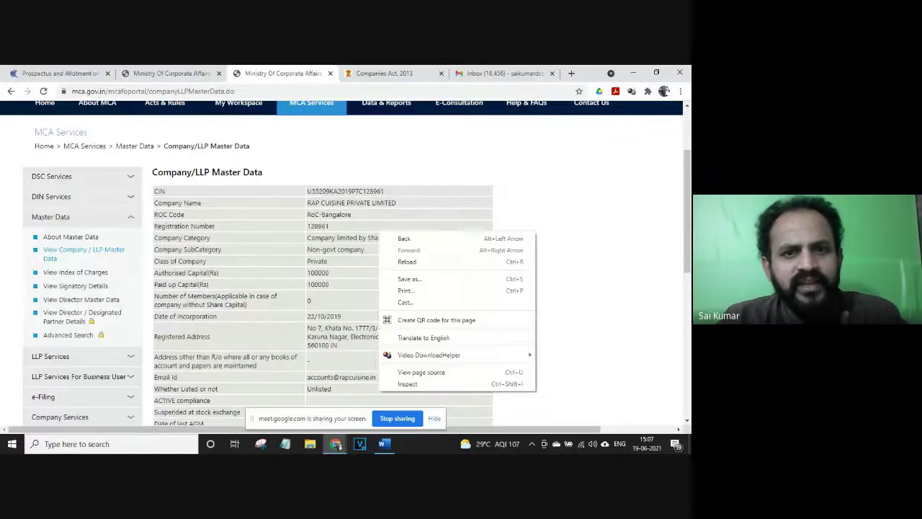
click(282, 214)
scroll(283, 214, down, 2)
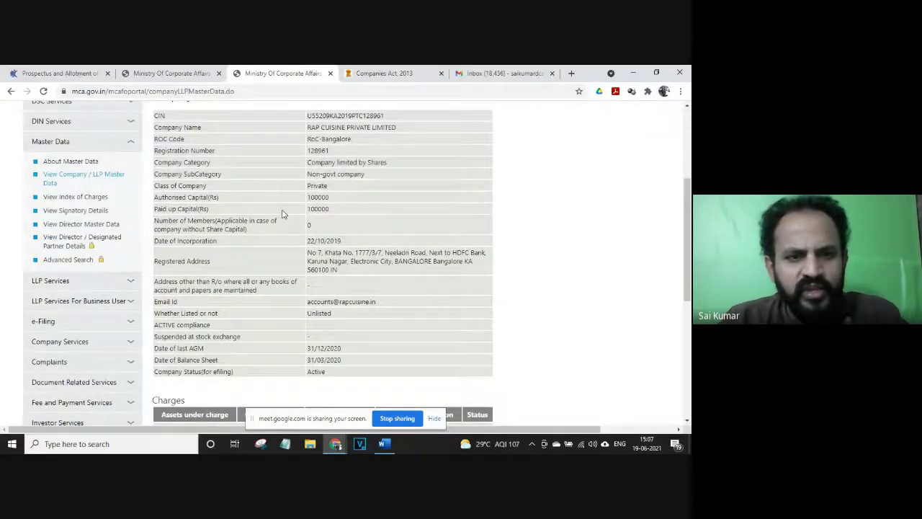
scroll(282, 214, down, 4)
key(ctrl+plus)
key(ctrl+plus)
key(ctrl+plus)
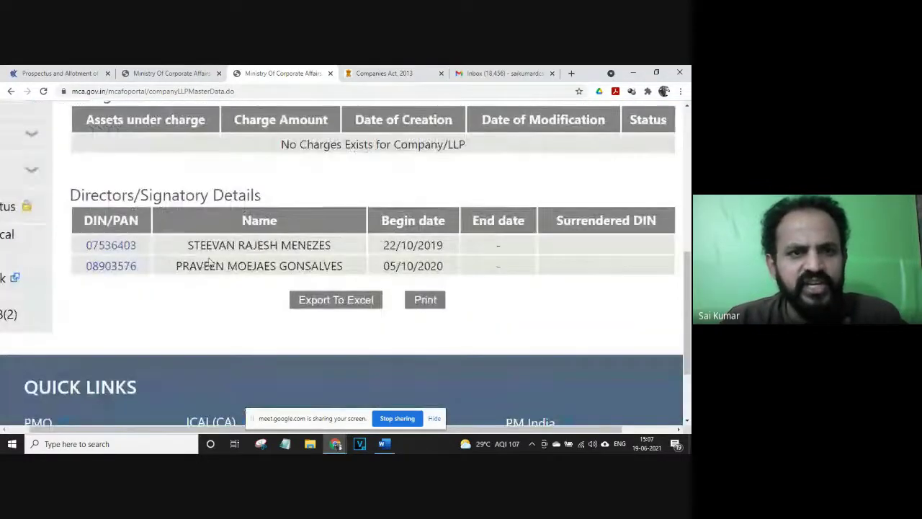
scroll(216, 258, left, 2)
scroll(231, 283, down, 3)
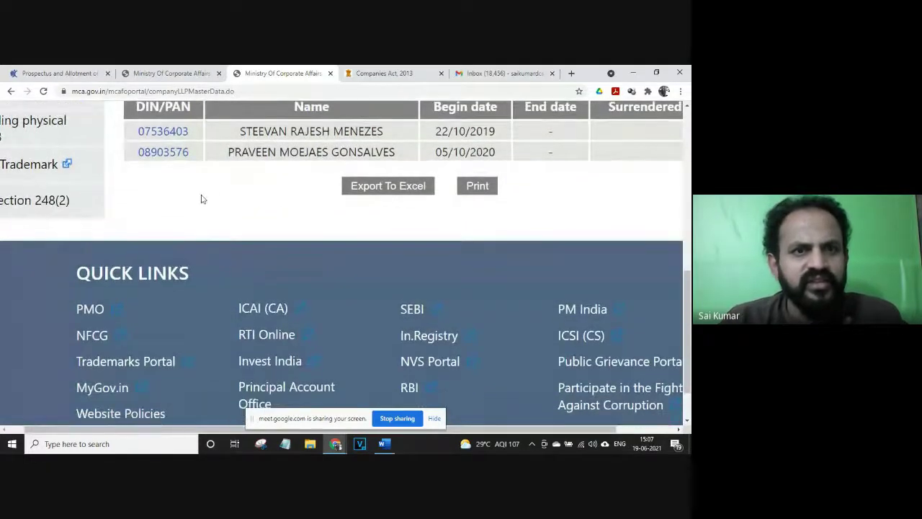
scroll(212, 195, up, 1)
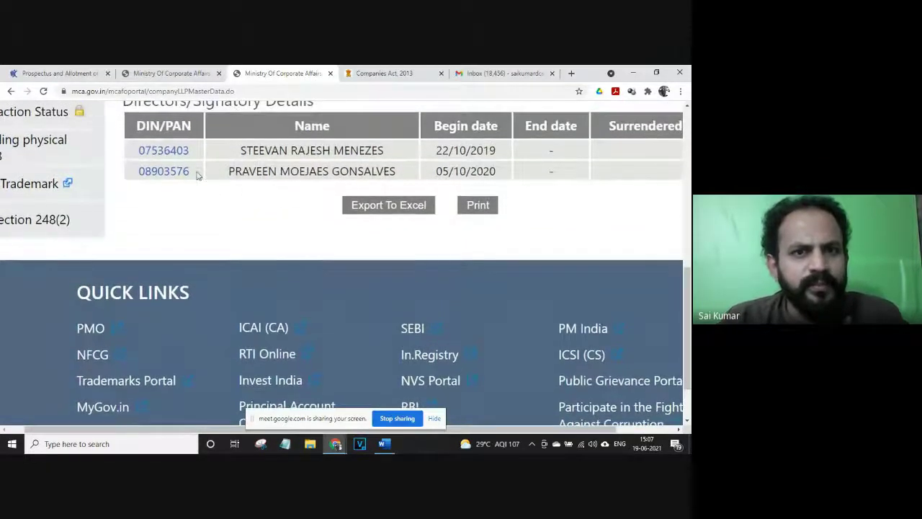
Step: Highlight the second director's name and DIN, then bring up the MCA Services mega-menu
double_click(252, 172)
click(163, 185)
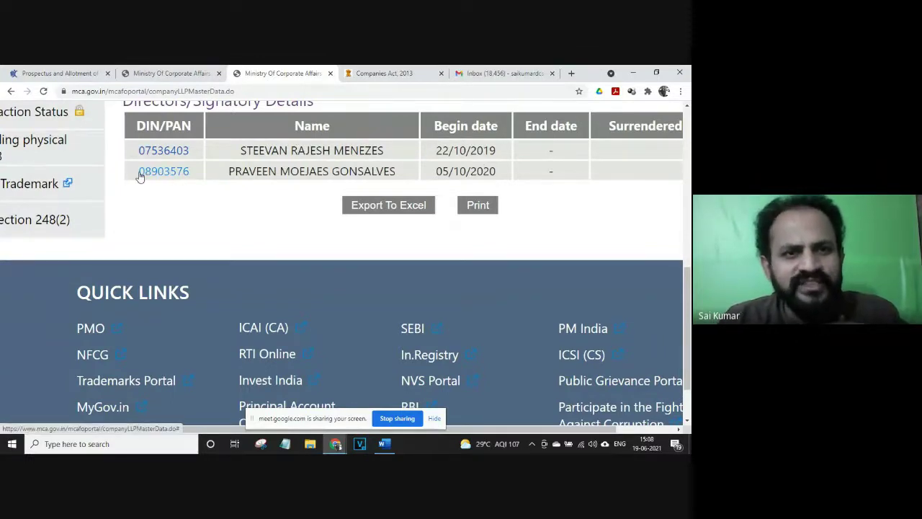
drag(138, 173, 193, 178)
scroll(193, 178, up, 4)
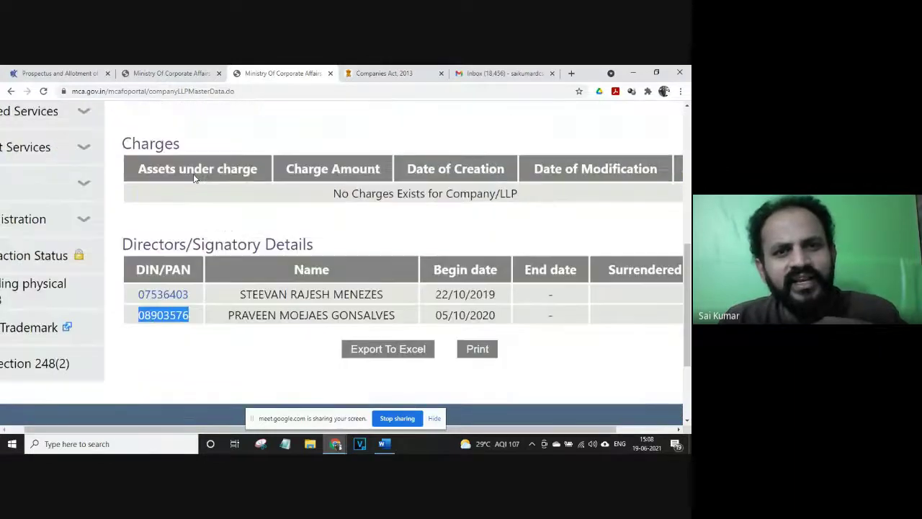
key(ctrl+minus)
key(ctrl+minus)
key(ctrl+minus)
scroll(339, 259, up, 10)
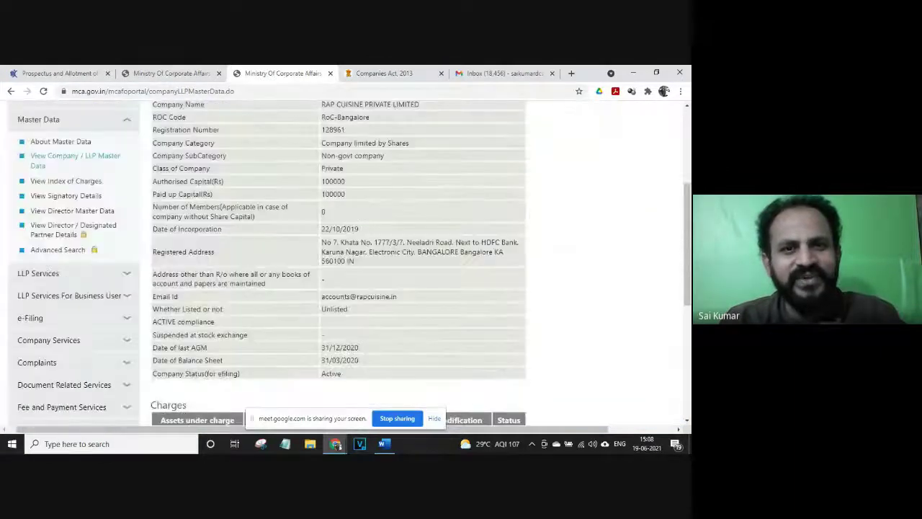
key(ctrl+plus)
key(ctrl+plus)
key(ctrl+minus)
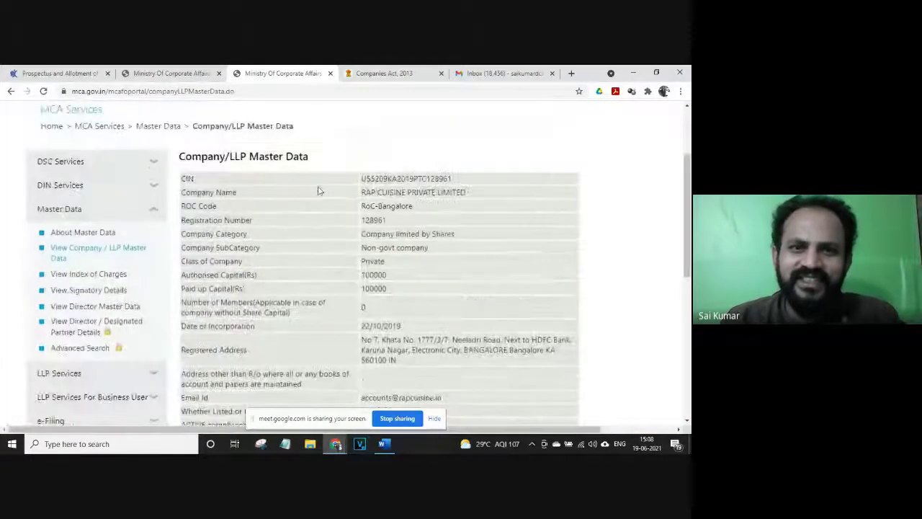
scroll(319, 190, up, 5)
mouse_move(341, 231)
key(ctrl+plus)
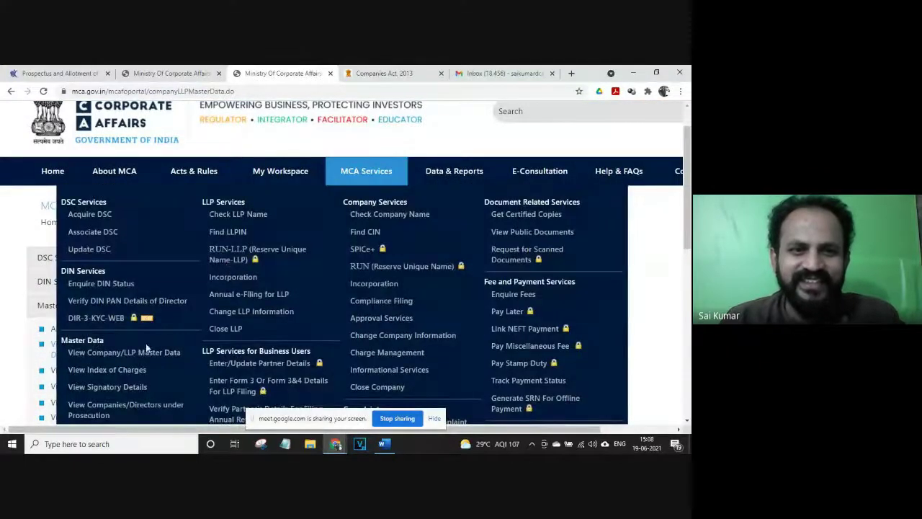
Step: Submit a DIN status enquiry for DIN 00000001 and view the result
click(107, 285)
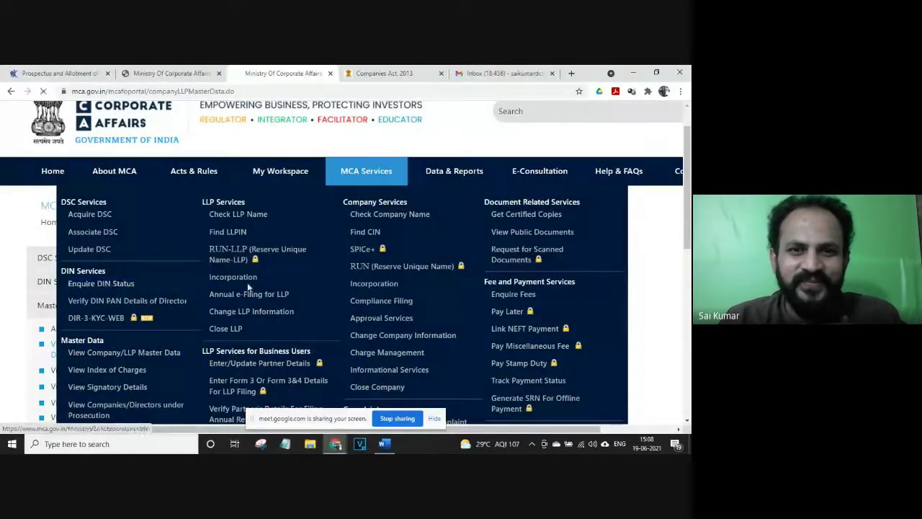
text(000000001)
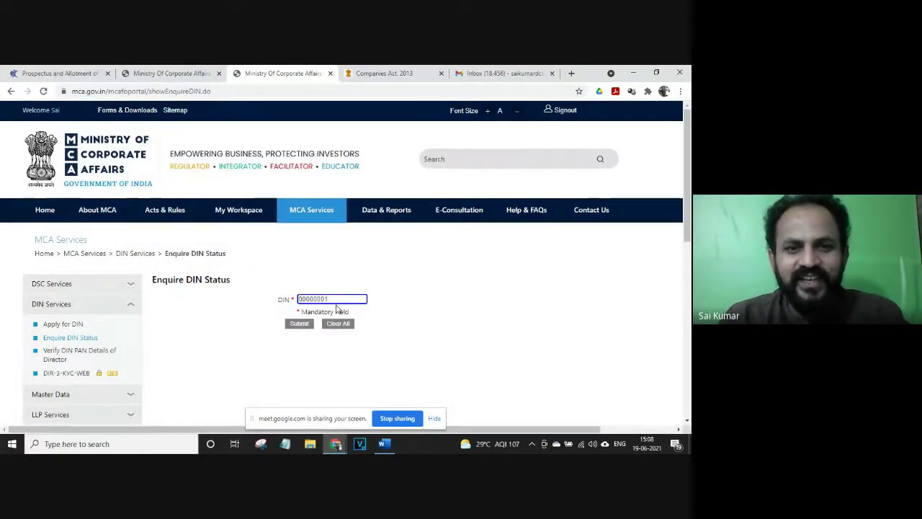
click(304, 325)
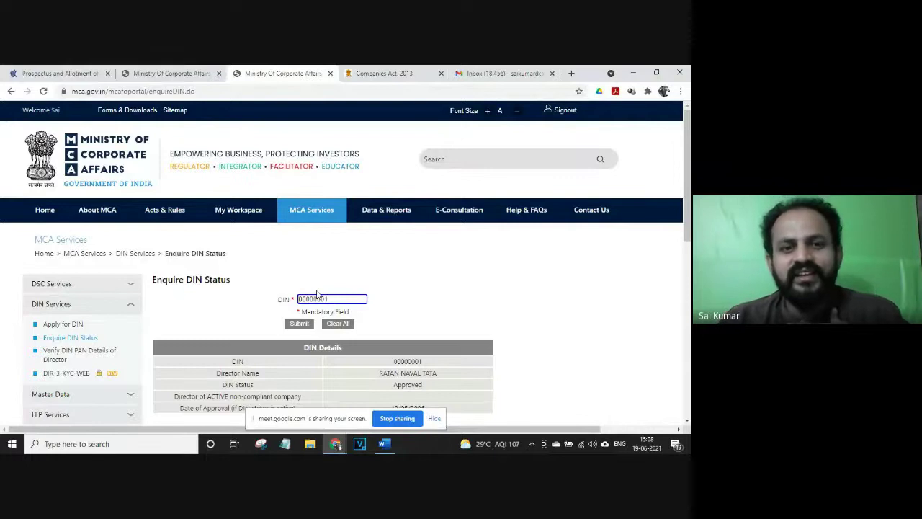
scroll(314, 293, down, 2)
ctrl+scroll(317, 293, up, 3)
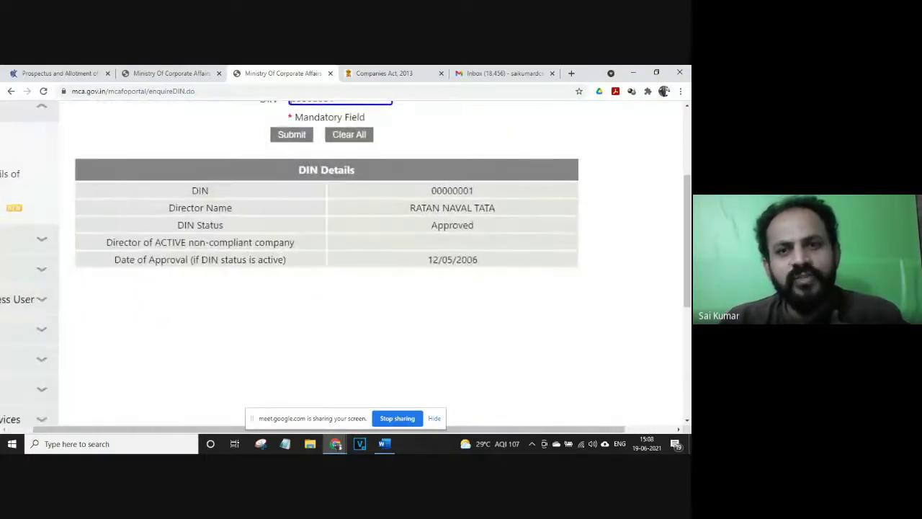
scroll(375, 236, up, 1)
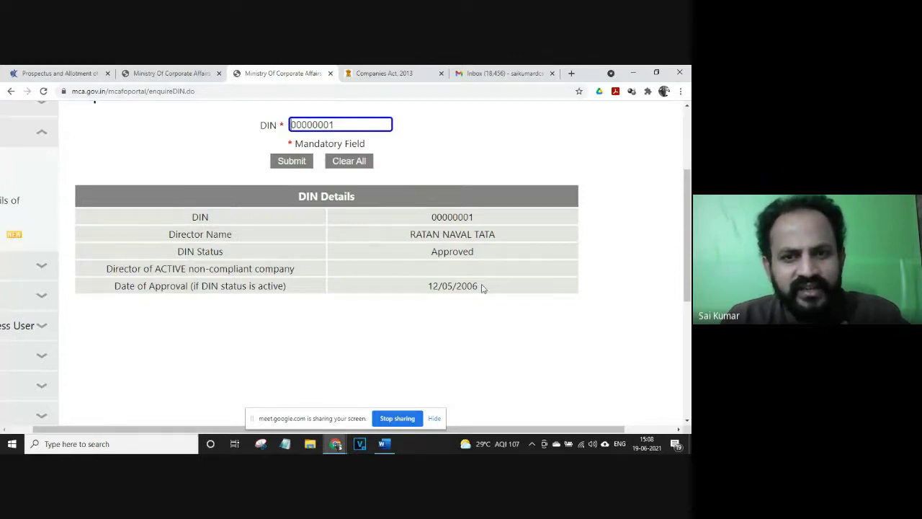
Step: Highlight the approval date 12/05/2006 and zoom out to see the full page layout
drag(482, 288, 428, 289)
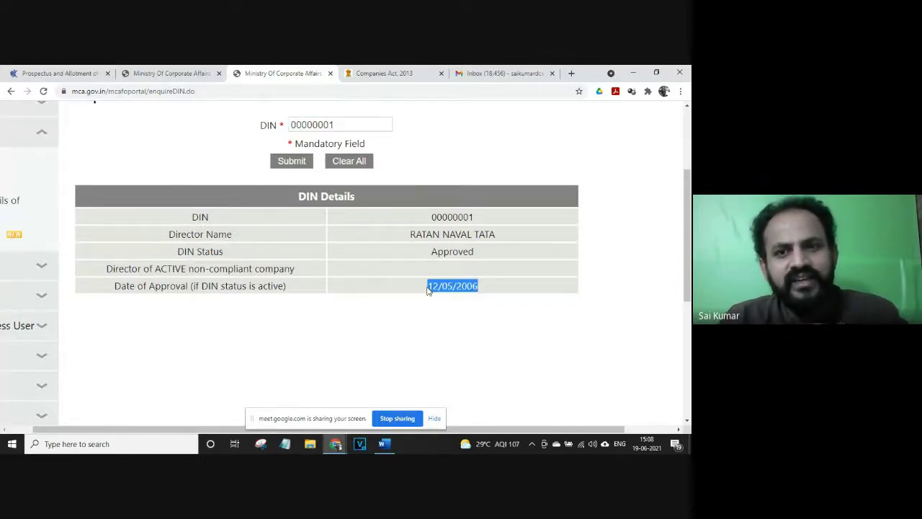
click(495, 345)
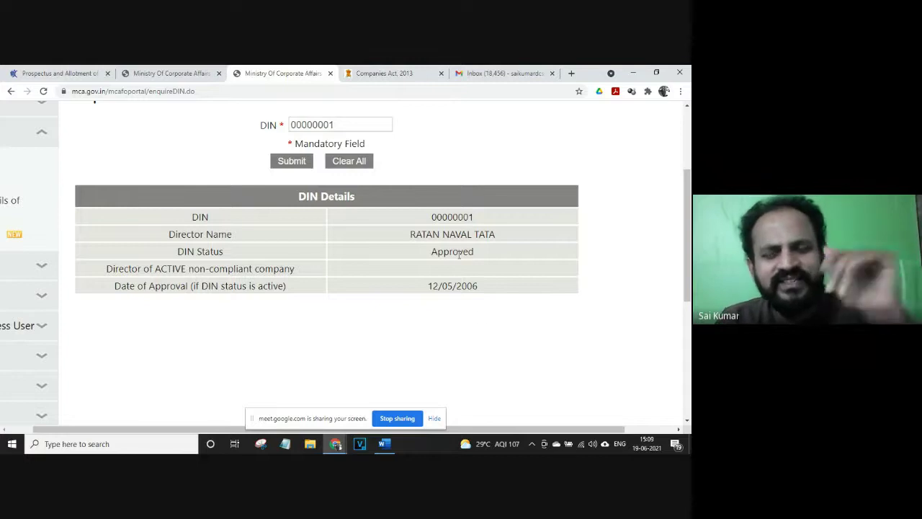
scroll(385, 231, up, 1)
scroll(385, 231, up, 1)
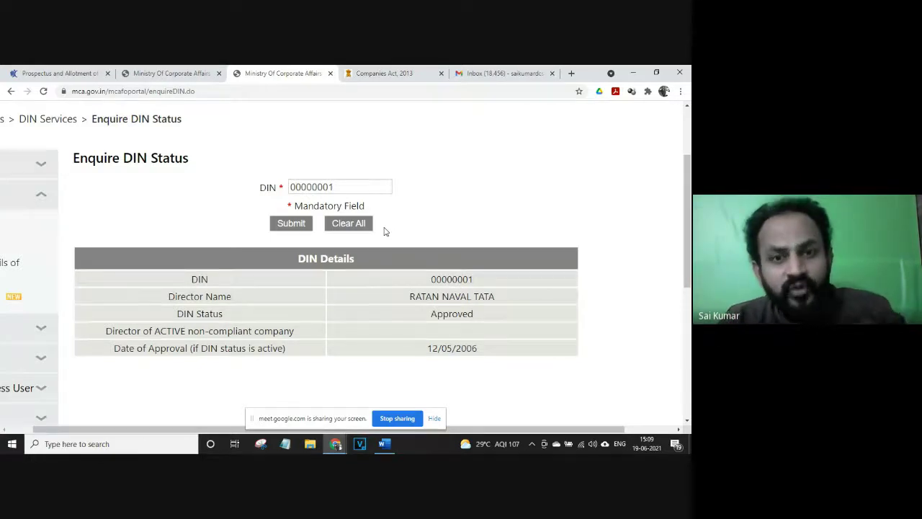
key(ctrl+minus)
key(ctrl+minus)
scroll(346, 261, up, 2)
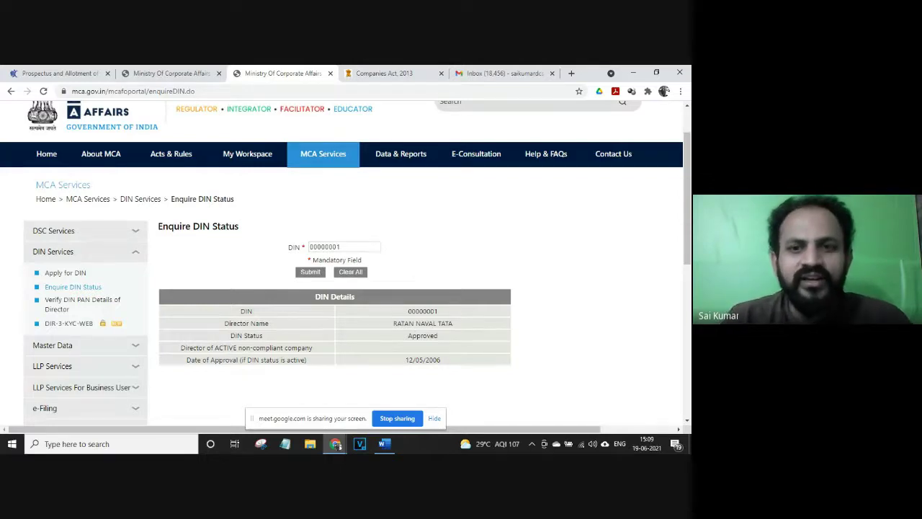
Step: Highlight the director's name and DIN in the results, then expand Master Data in the sidebar
scroll(396, 300, down, 1)
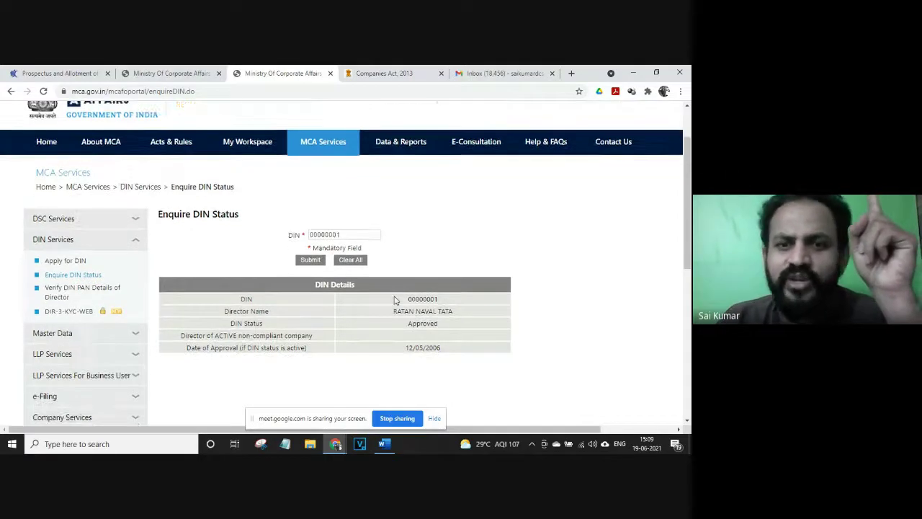
drag(453, 313, 393, 311)
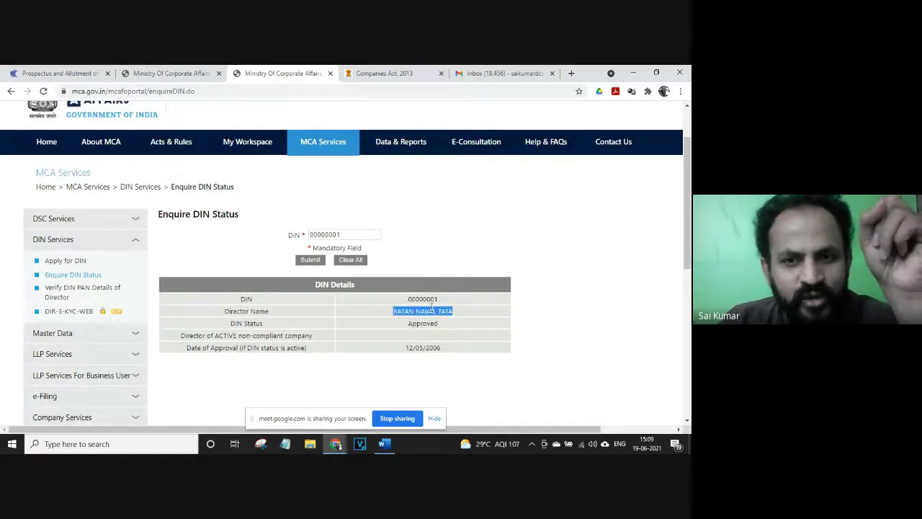
double_click(430, 299)
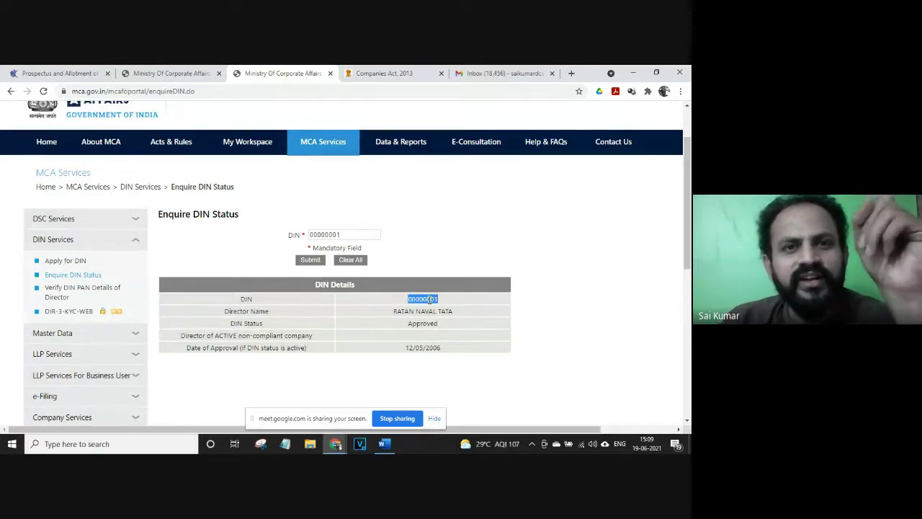
click(424, 282)
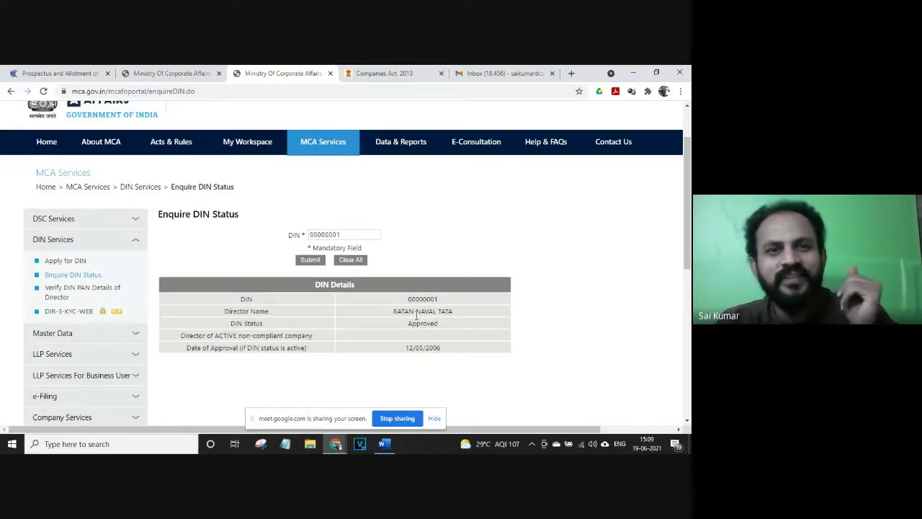
scroll(473, 259, down, 2)
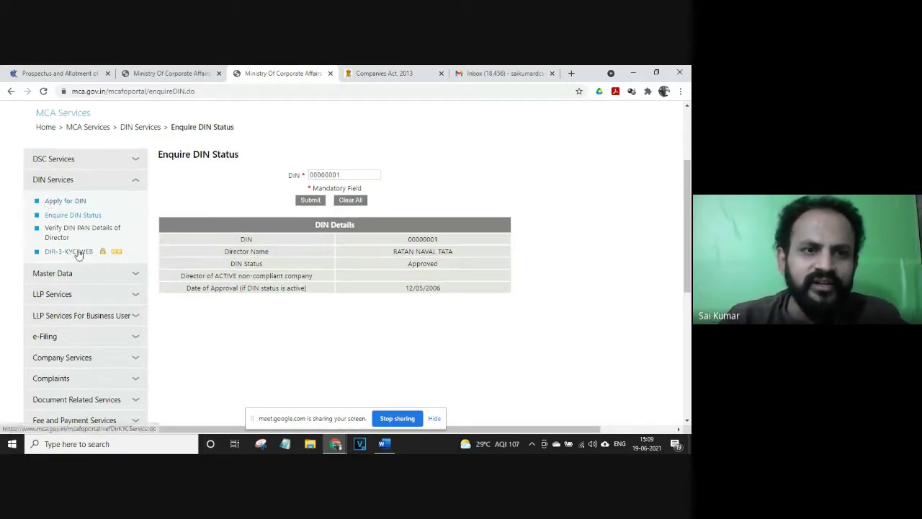
click(81, 279)
scroll(148, 292, down, 3)
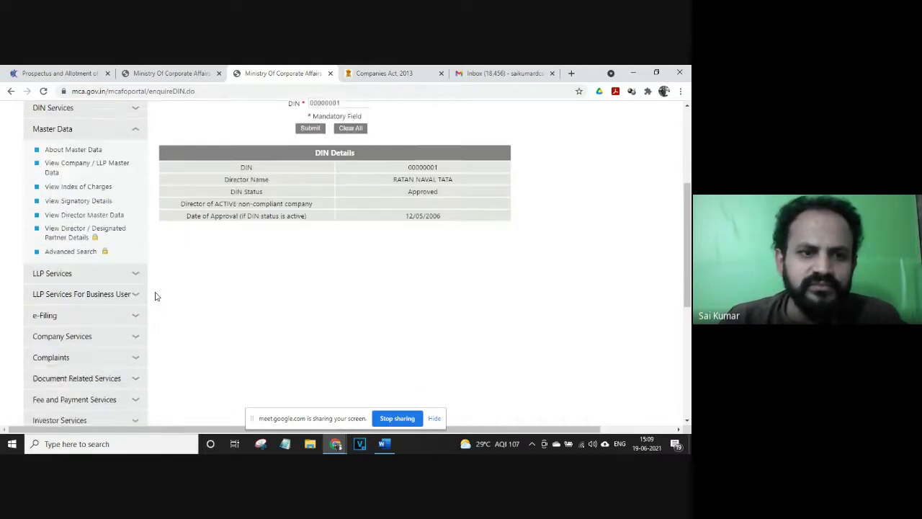
scroll(227, 297, up, 5)
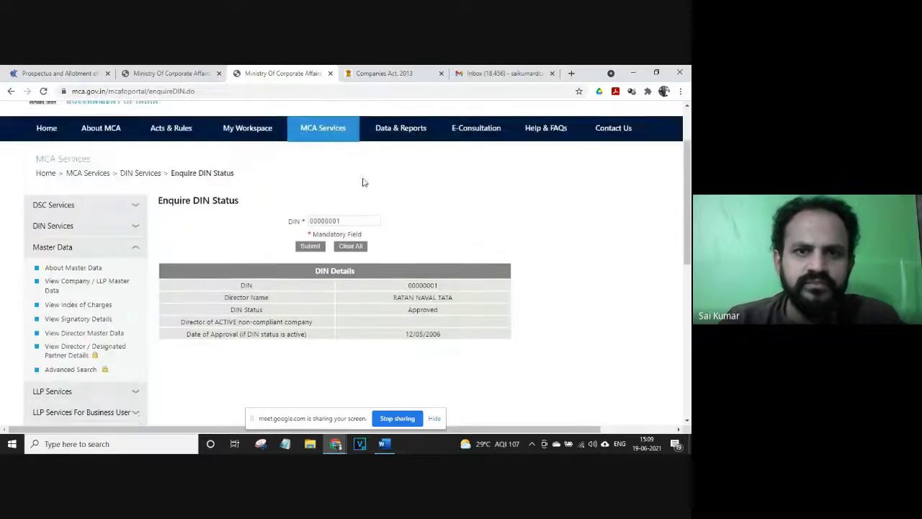
Step: On View Director Master Data, enter DIN 00000001 and the captcha characters, then submit
mouse_move(323, 213)
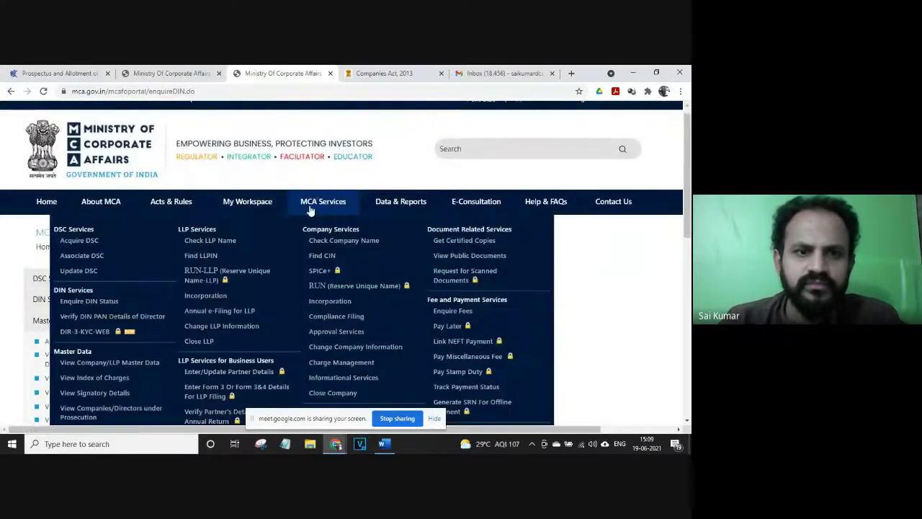
scroll(297, 211, down, 2)
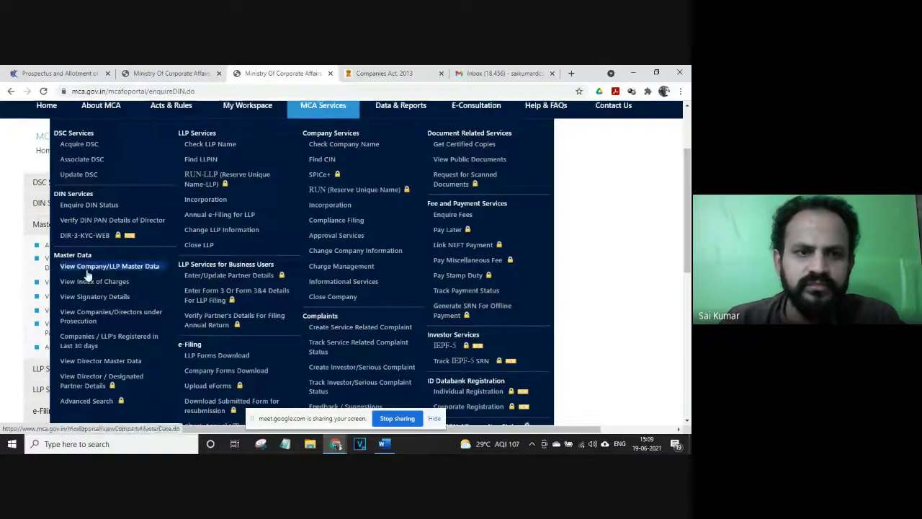
scroll(102, 256, down, 1)
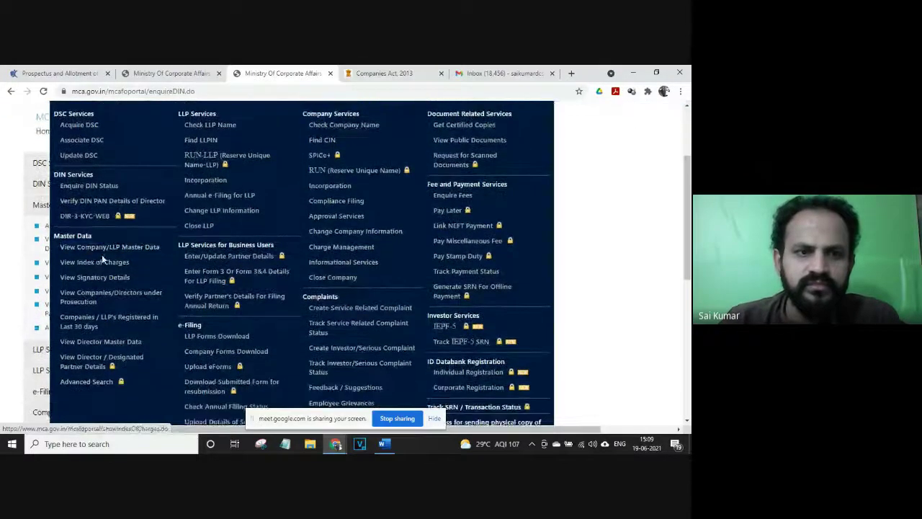
click(97, 342)
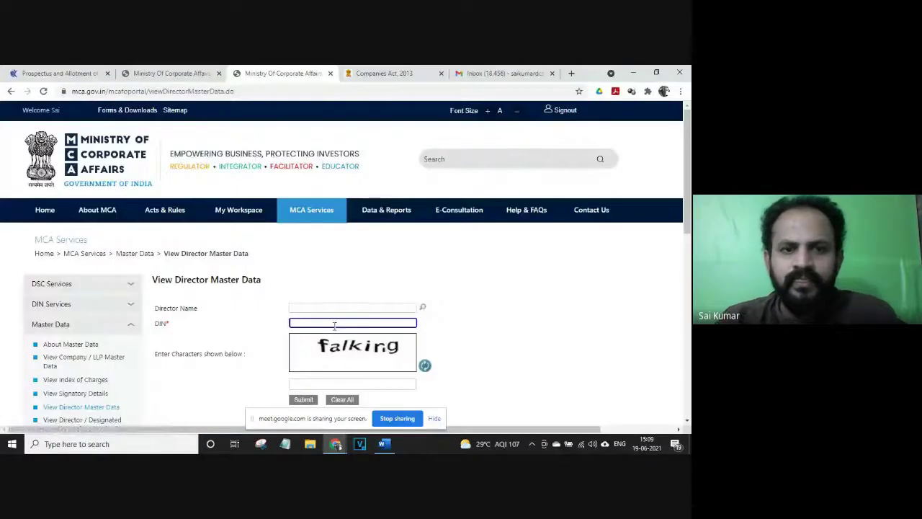
click(335, 326)
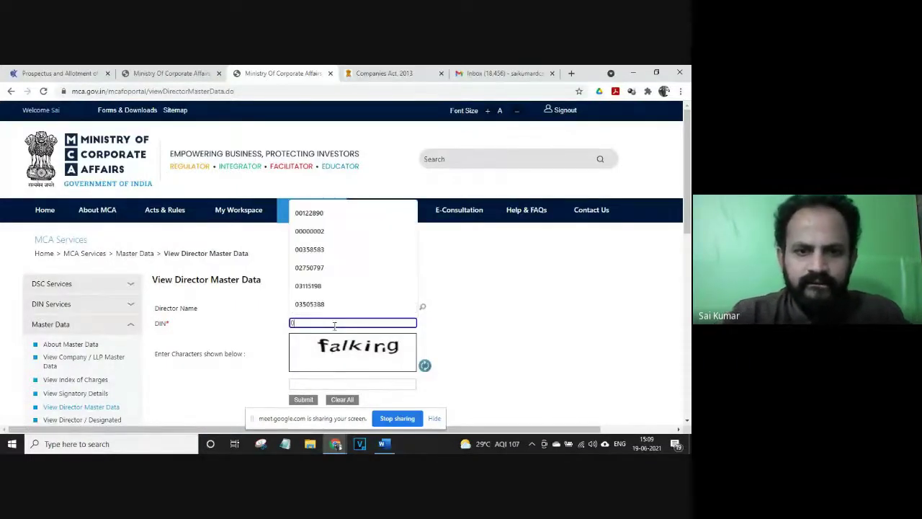
text(00000001)
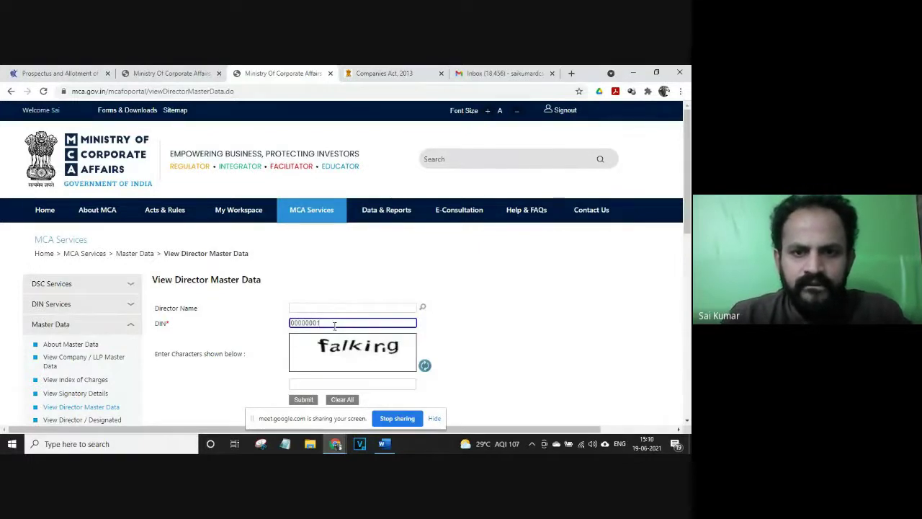
click(306, 384)
text(falking)
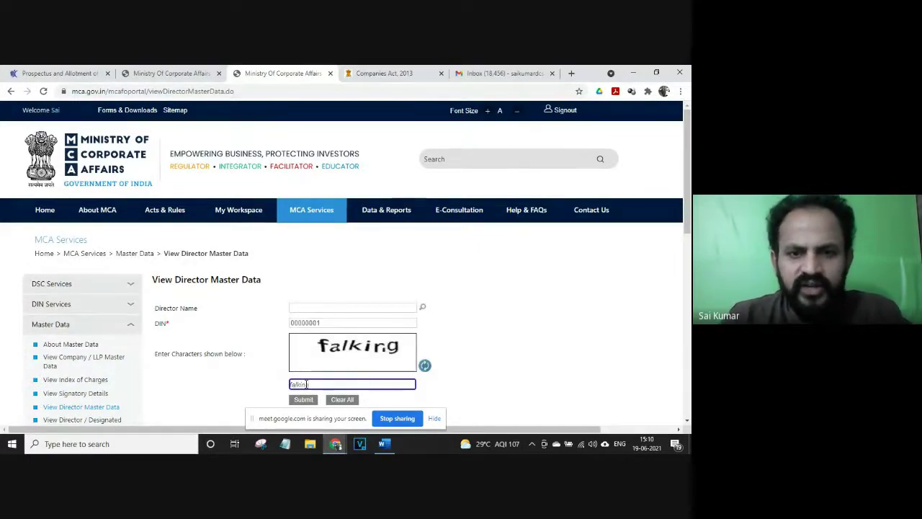
scroll(306, 384, down, 1)
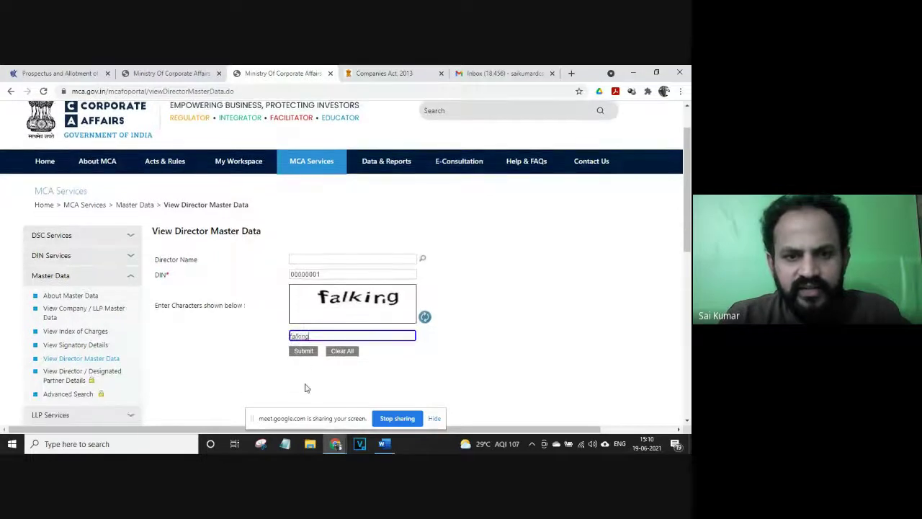
click(301, 353)
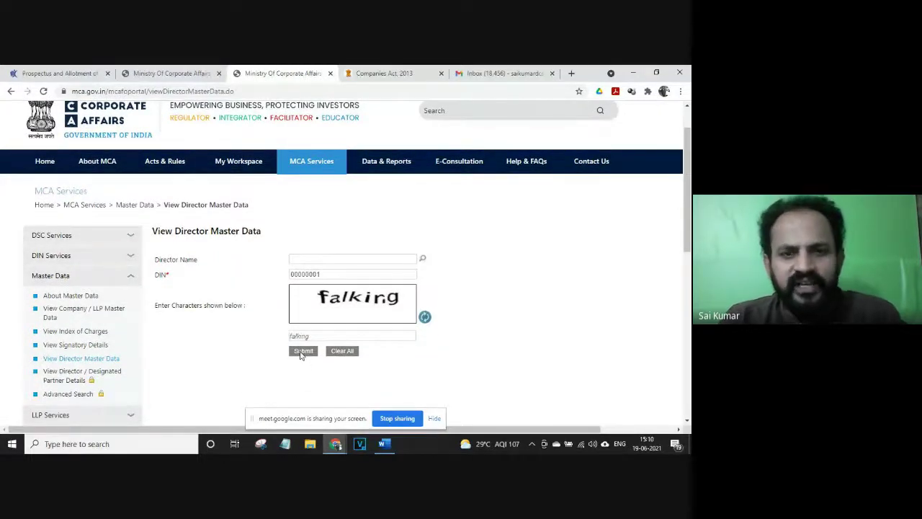
Step: Enlarge the results, sort the six linked companies A–Z by Company Name, and select DIN 00000001
scroll(301, 354, down, 2)
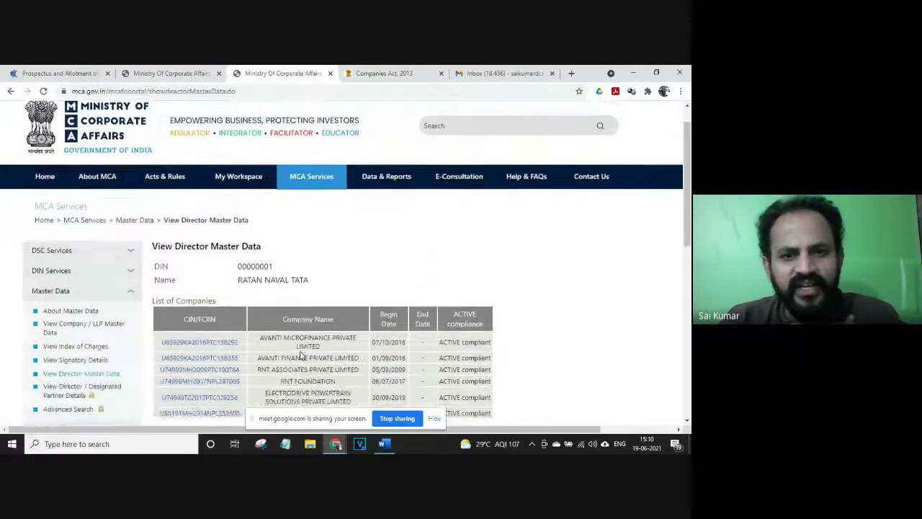
key(ctrl+plus)
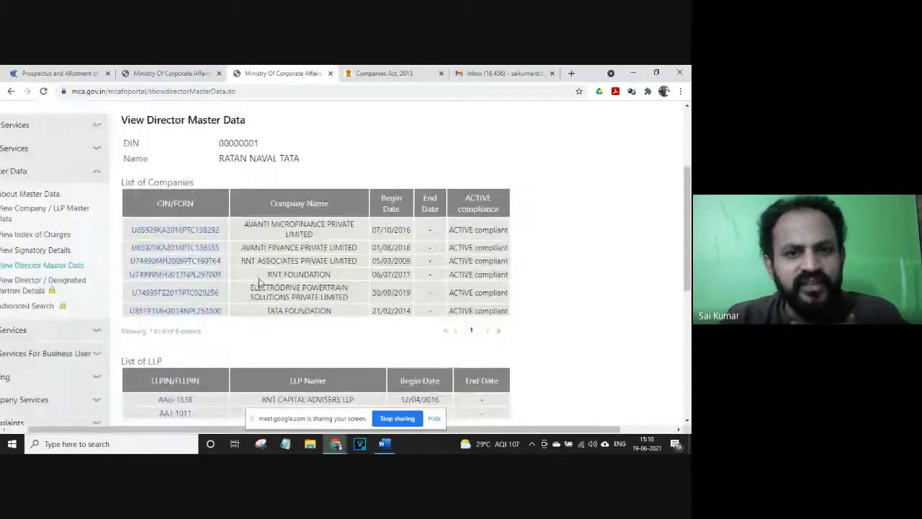
key(ctrl+plus)
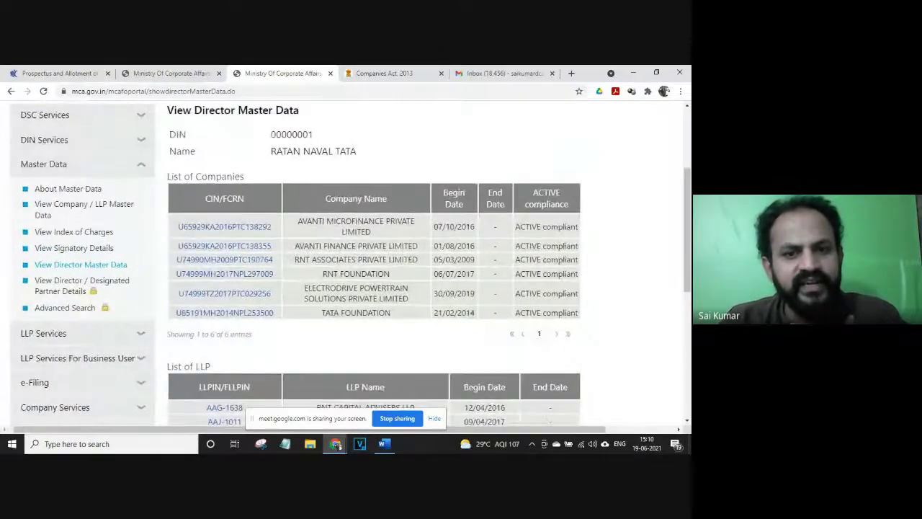
key(ctrl+plus)
key(ctrl+plus)
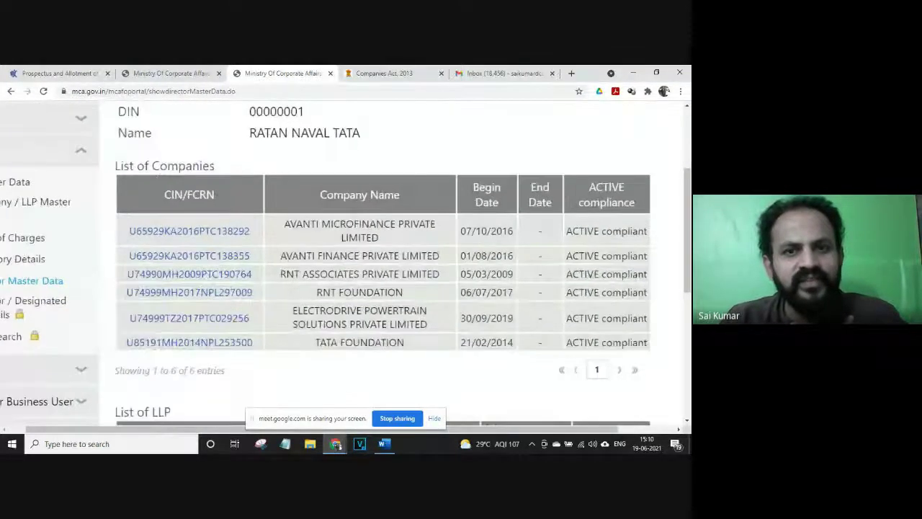
drag(368, 224, 376, 224)
click(375, 210)
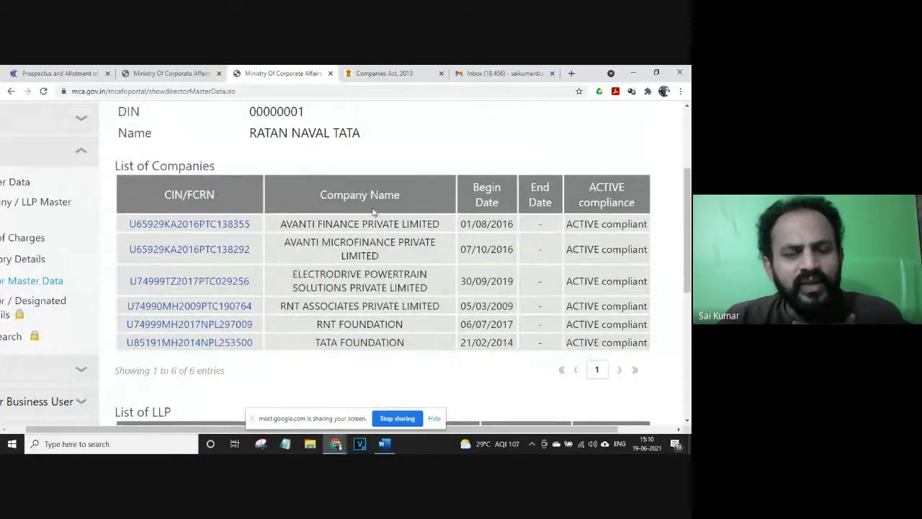
click(346, 195)
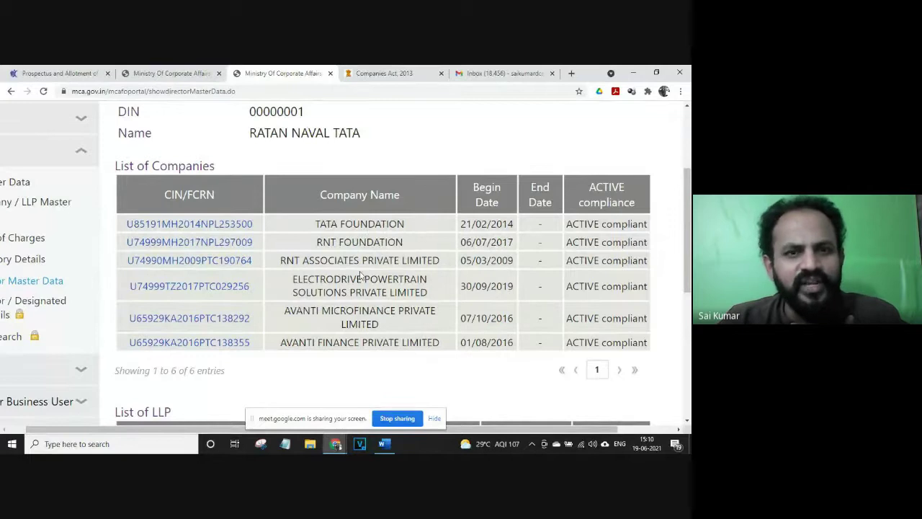
click(354, 189)
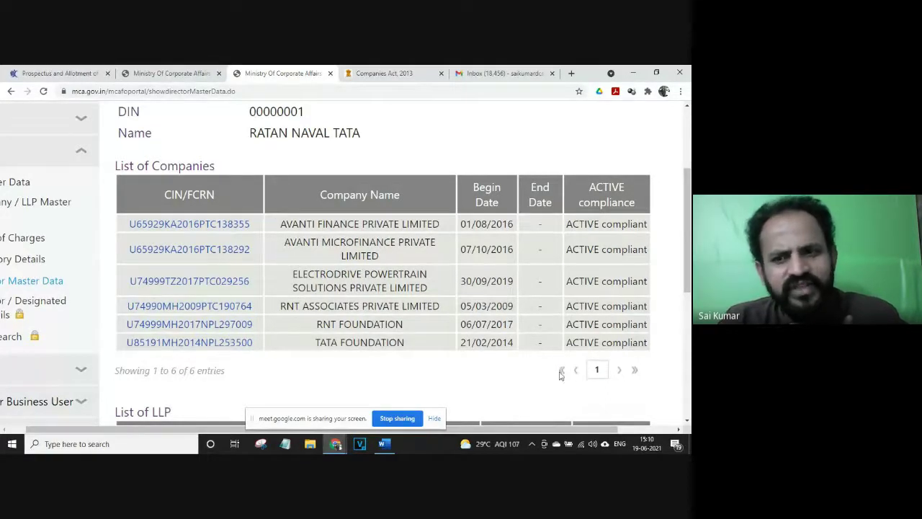
key(ctrl+minus)
key(ctrl+minus)
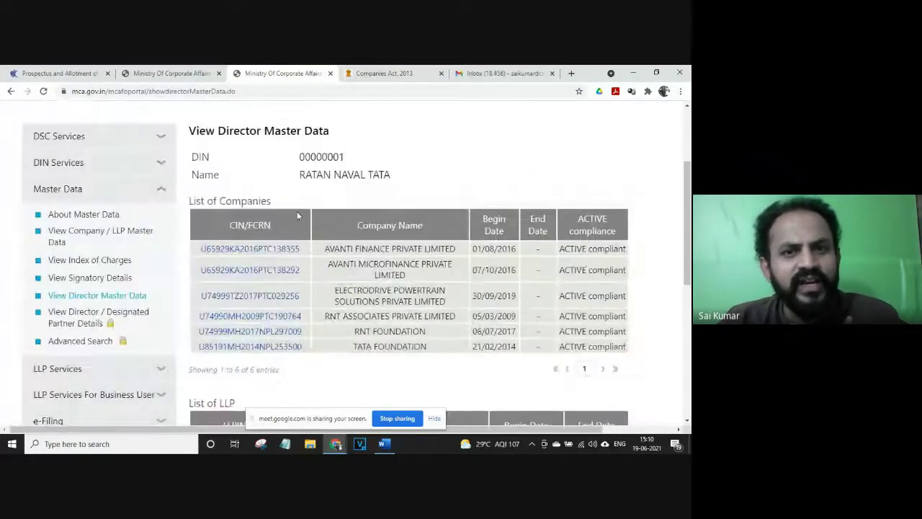
double_click(319, 156)
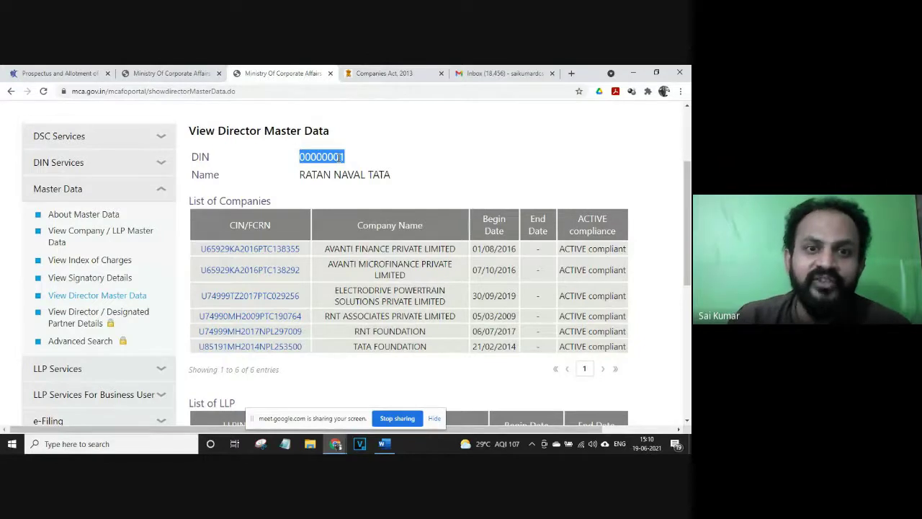
scroll(340, 157, up, 3)
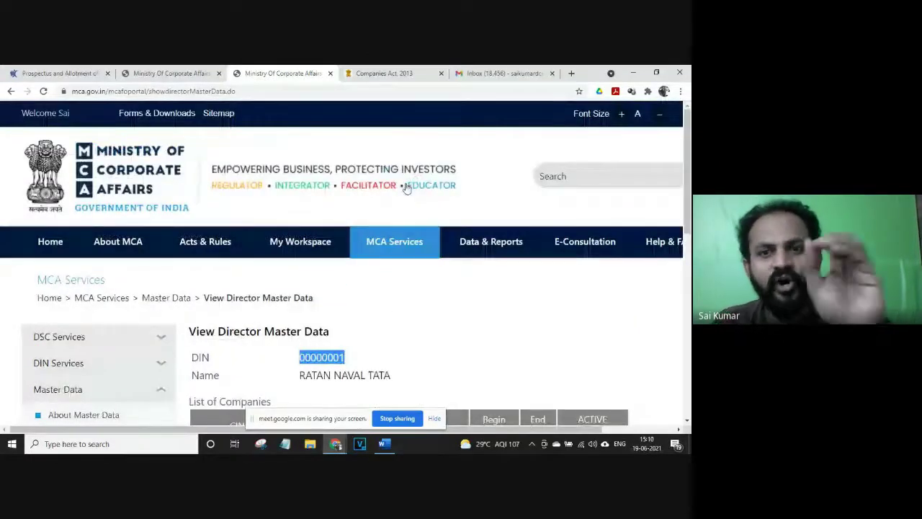
Step: Go to SPICe+ under Company Services in the MCA Services menu
scroll(407, 188, down, 1)
click(407, 187)
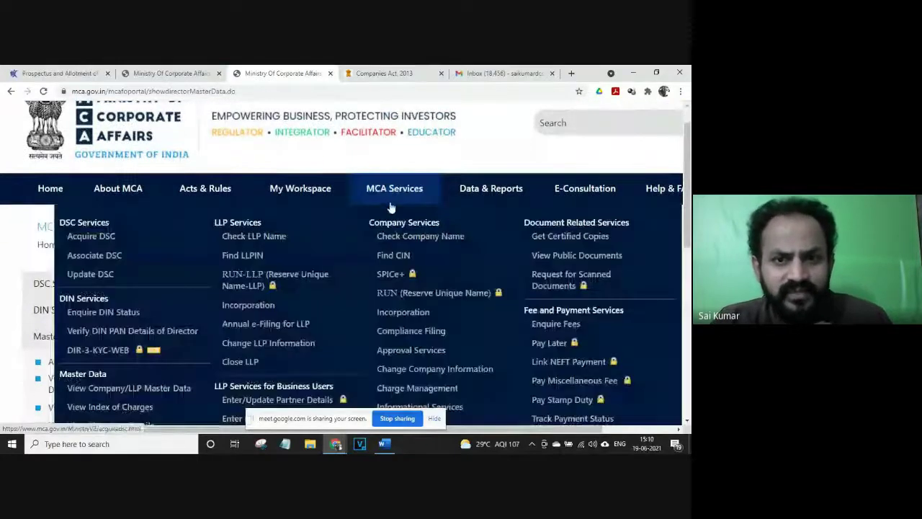
scroll(388, 208, down, 2)
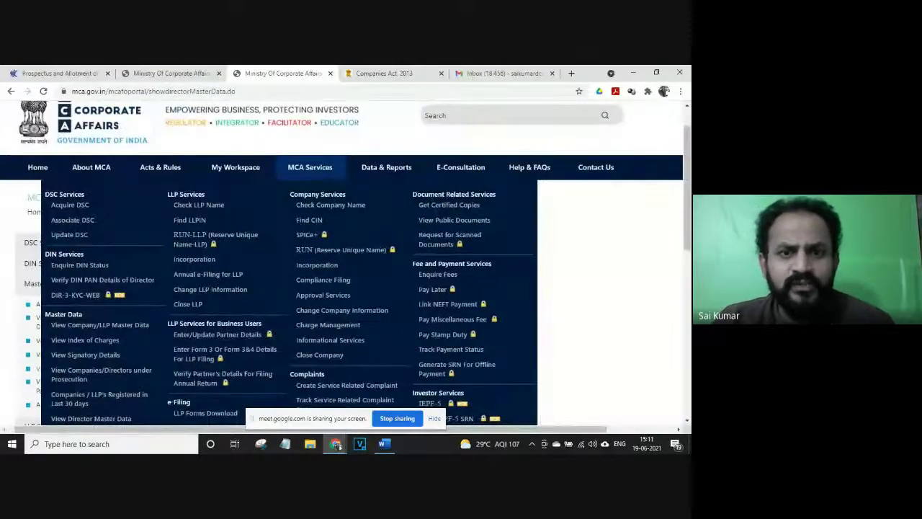
scroll(415, 211, left, 1)
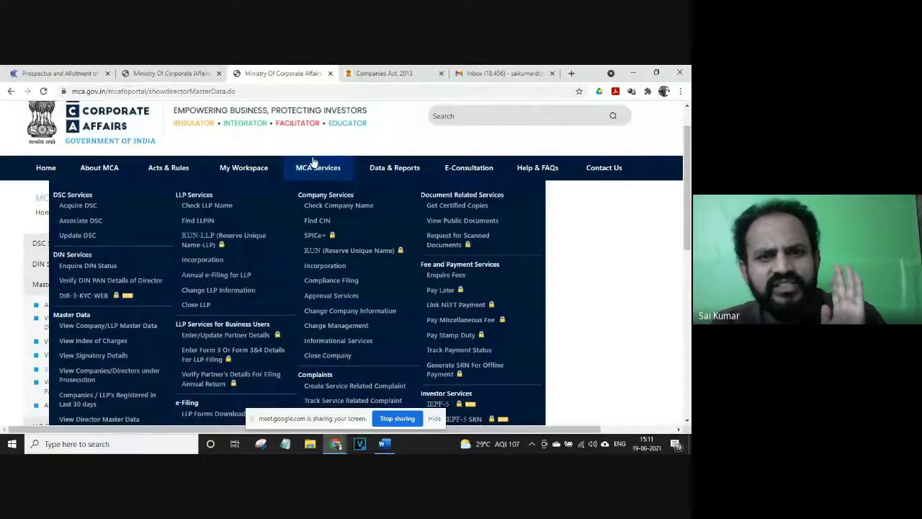
mouse_move(326, 171)
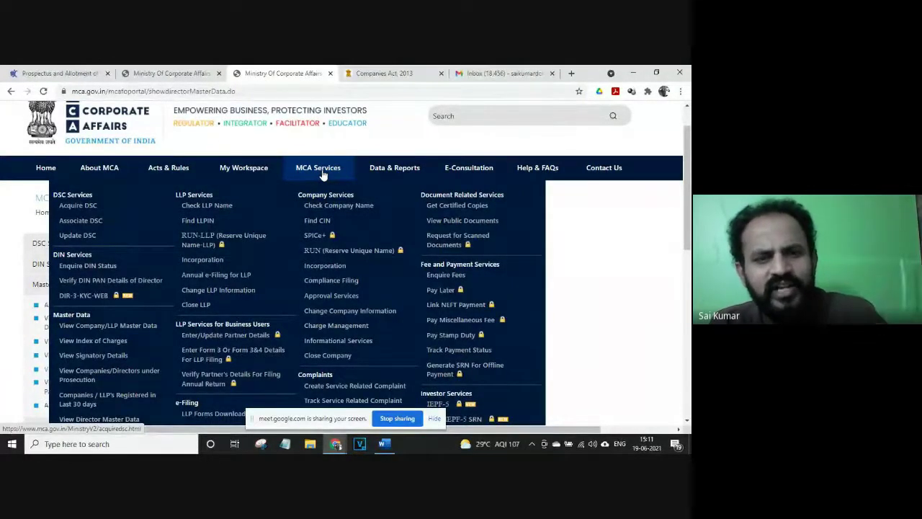
scroll(322, 174, down, 1)
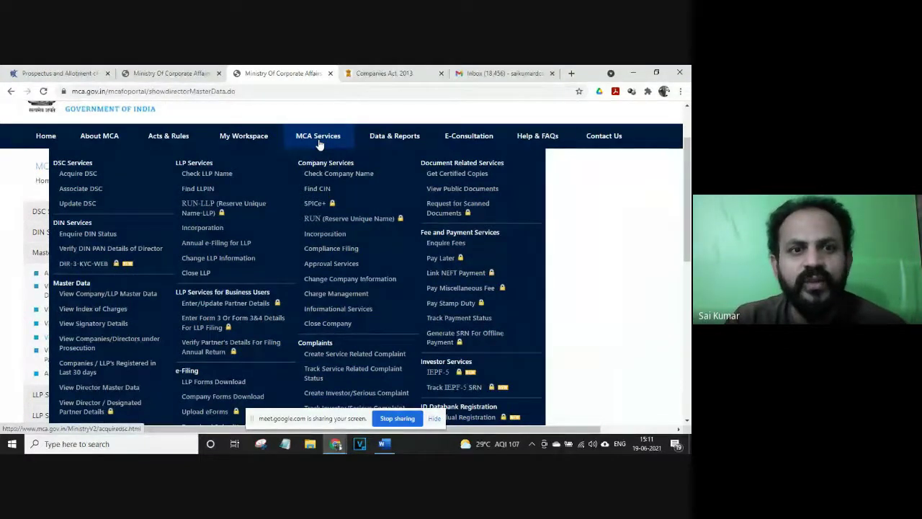
click(316, 205)
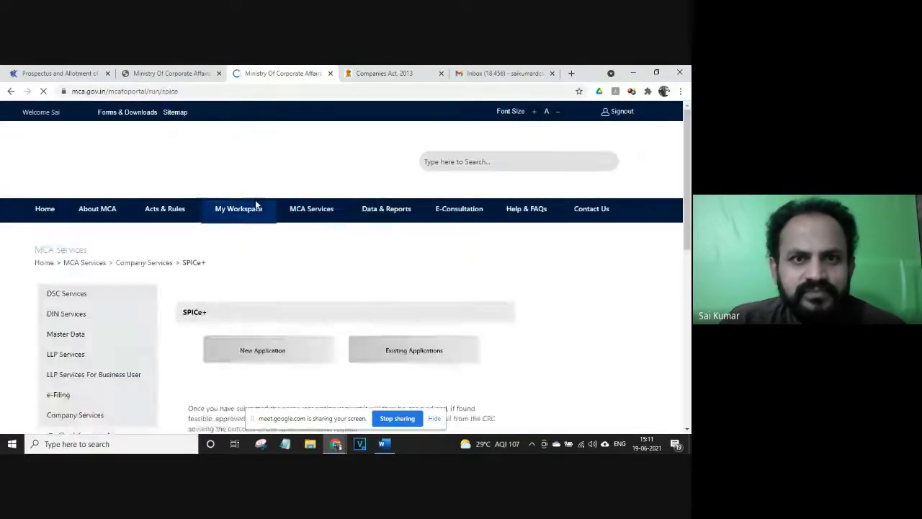
Step: Look over the SPICe+ page, then switch to the Google Meet window with Alt+Tab
scroll(432, 230, down, 2)
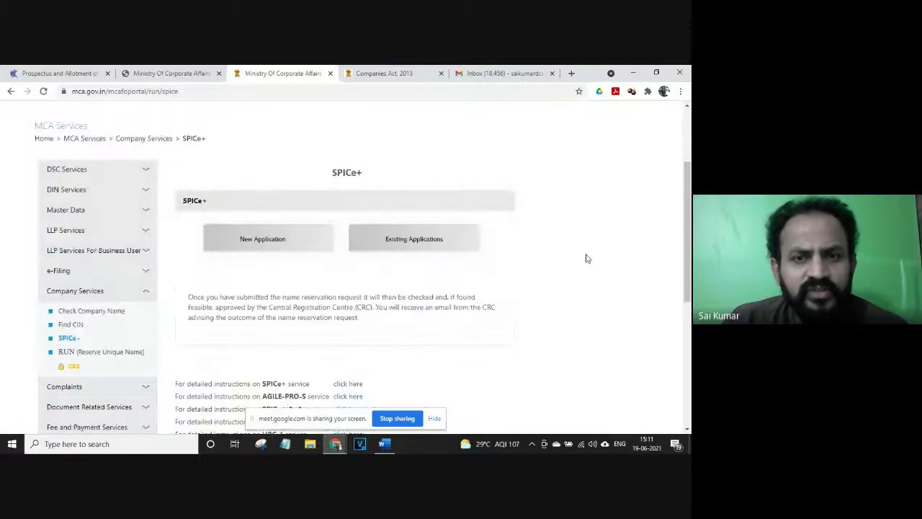
scroll(587, 259, up, 1)
scroll(587, 259, up, 1)
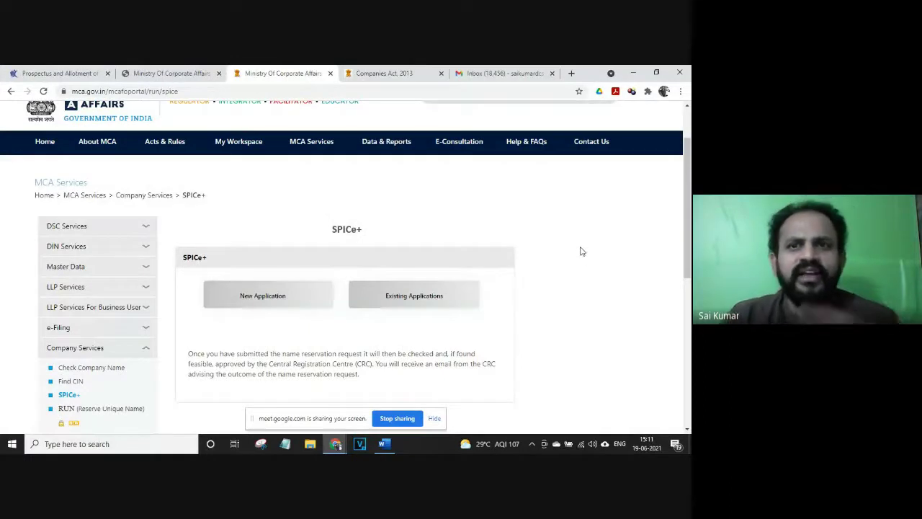
key(alt+Tab)
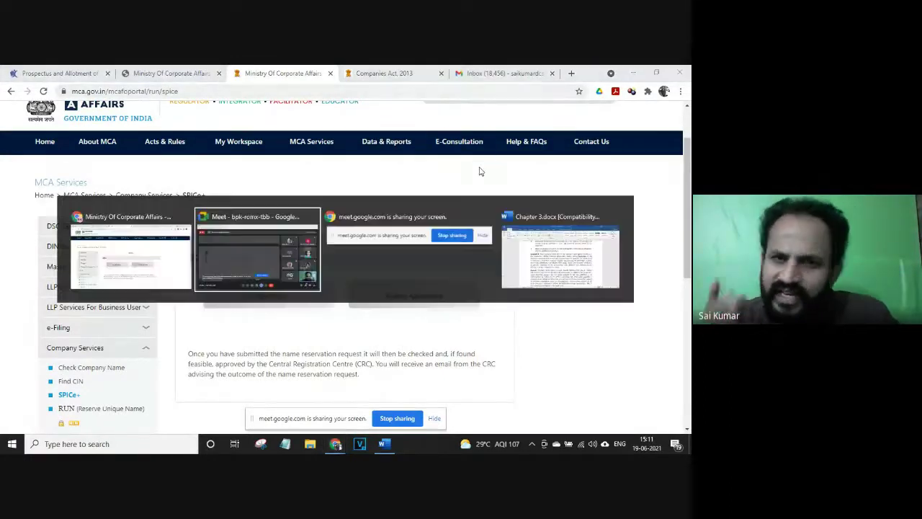
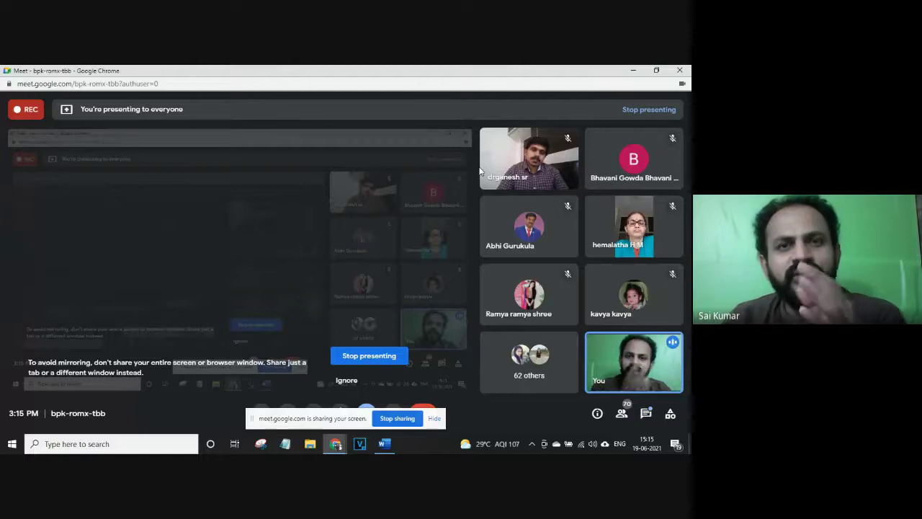
Step: Start a new SPICe+ Part A application from the MCA portal
key(alt+Tab)
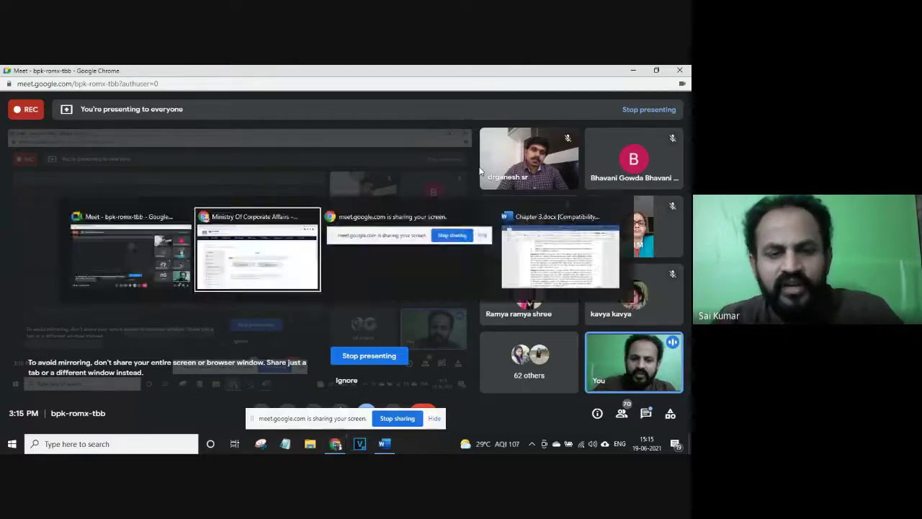
scroll(403, 245, down, 1)
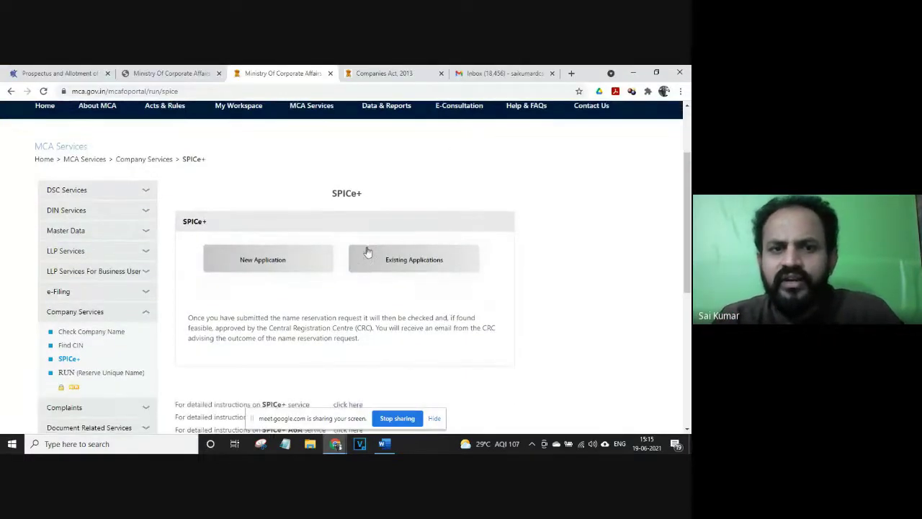
click(295, 258)
scroll(378, 242, down, 2)
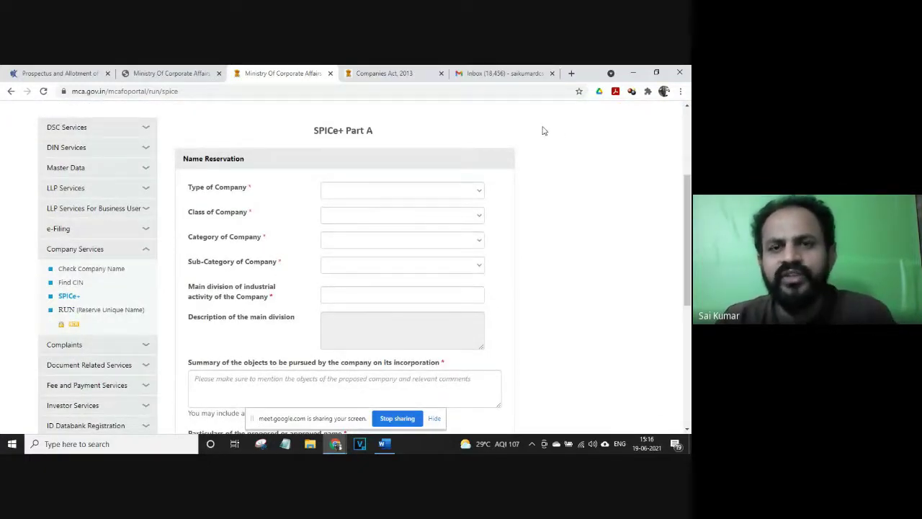
Step: Set the Type of Company to Private (OPC), One Person Company
click(427, 190)
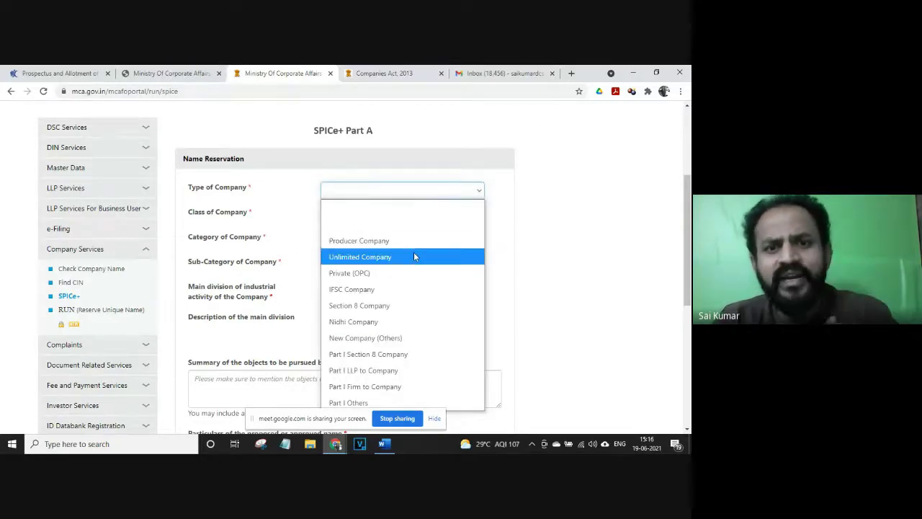
click(414, 257)
click(396, 197)
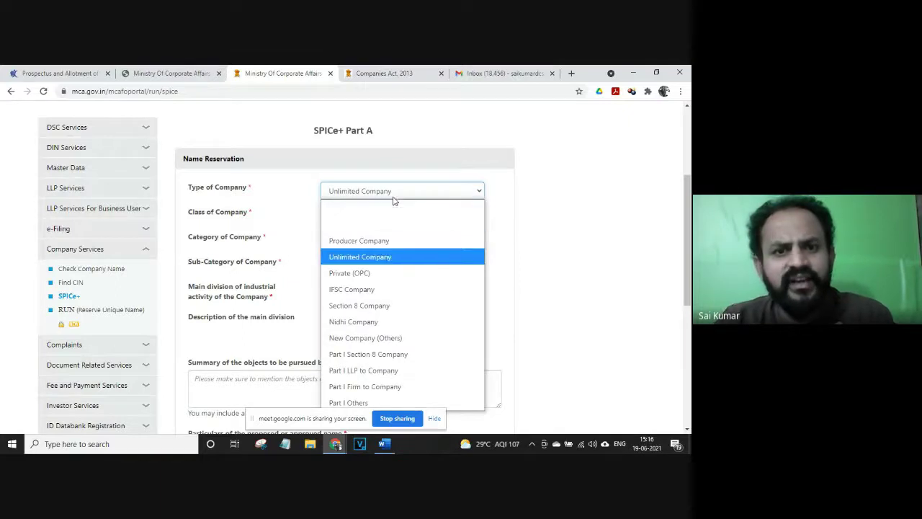
click(376, 275)
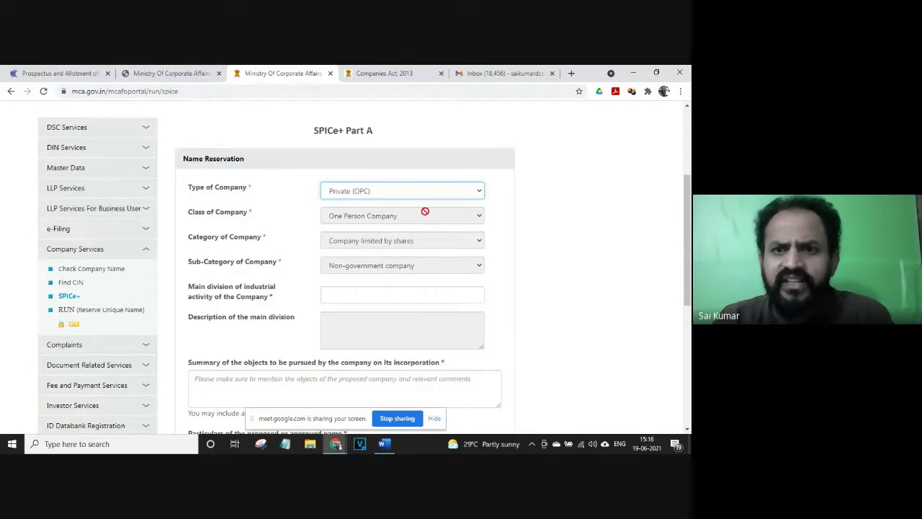
click(495, 71)
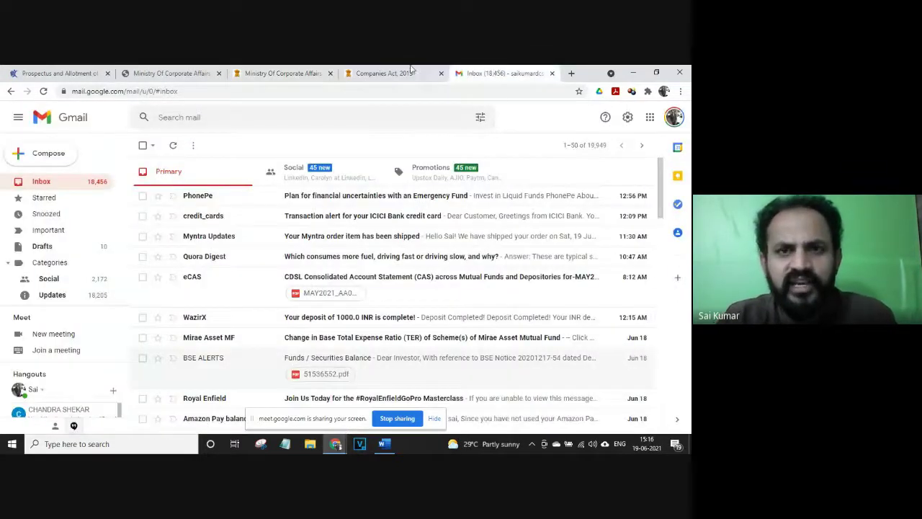
click(283, 73)
key(alt+Tab)
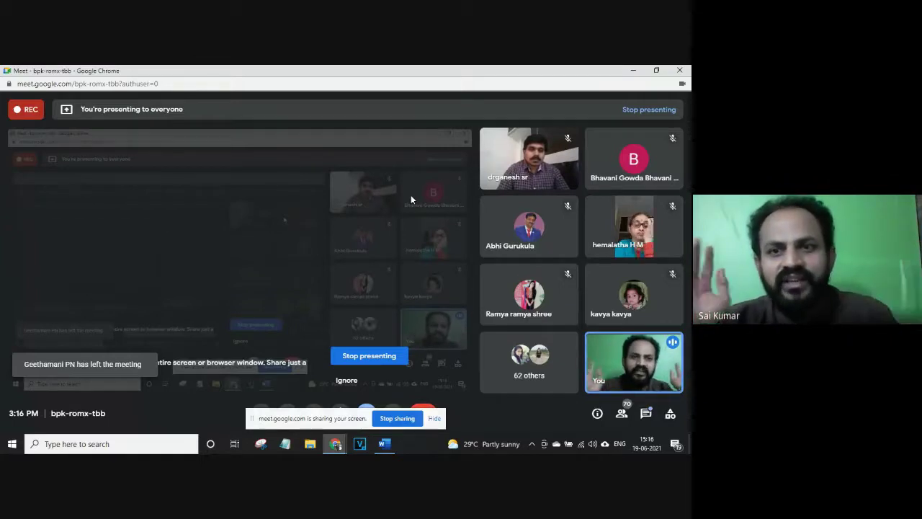
key(alt+Tab)
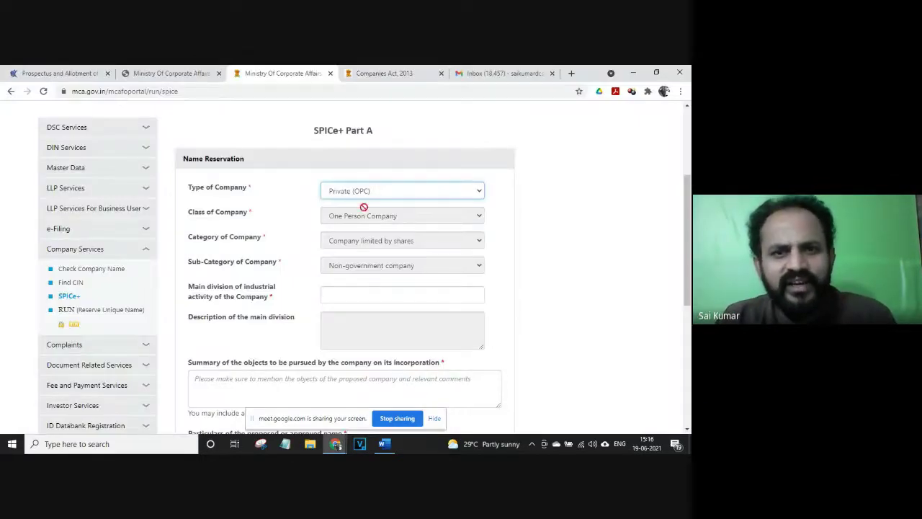
Step: Begin the first proposed name with 'Infosy', then clear the field
click(384, 214)
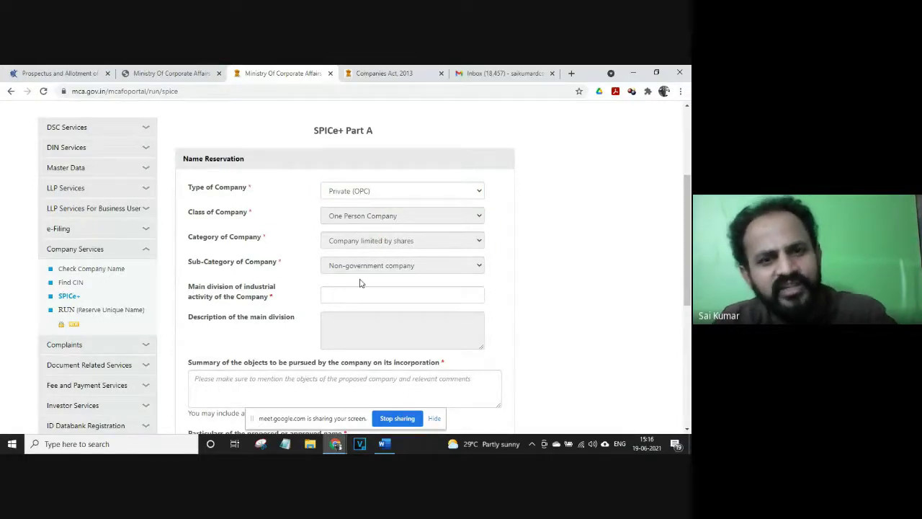
scroll(360, 283, down, 3)
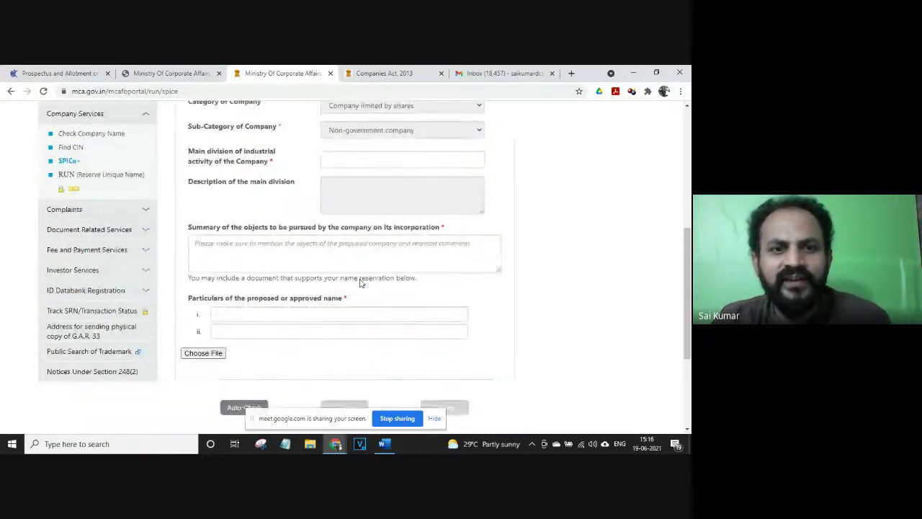
scroll(292, 300, down, 2)
click(268, 247)
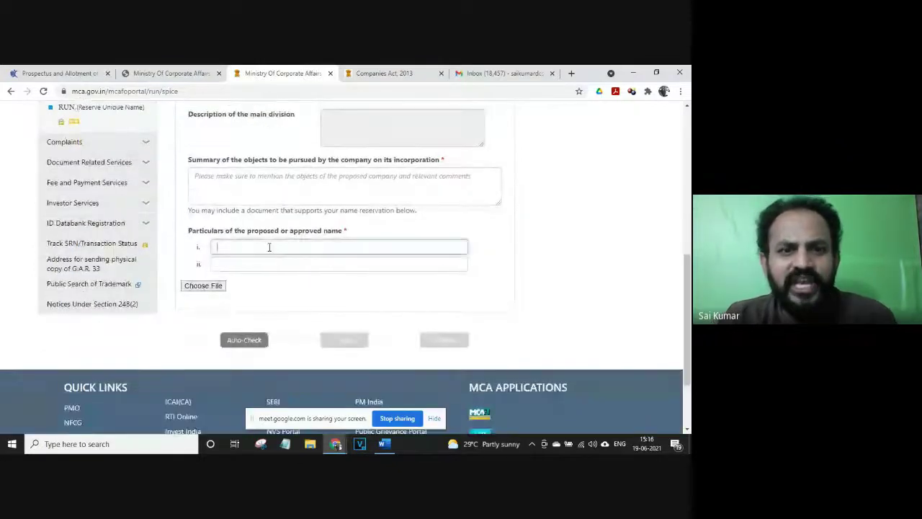
scroll(269, 248, up, 4)
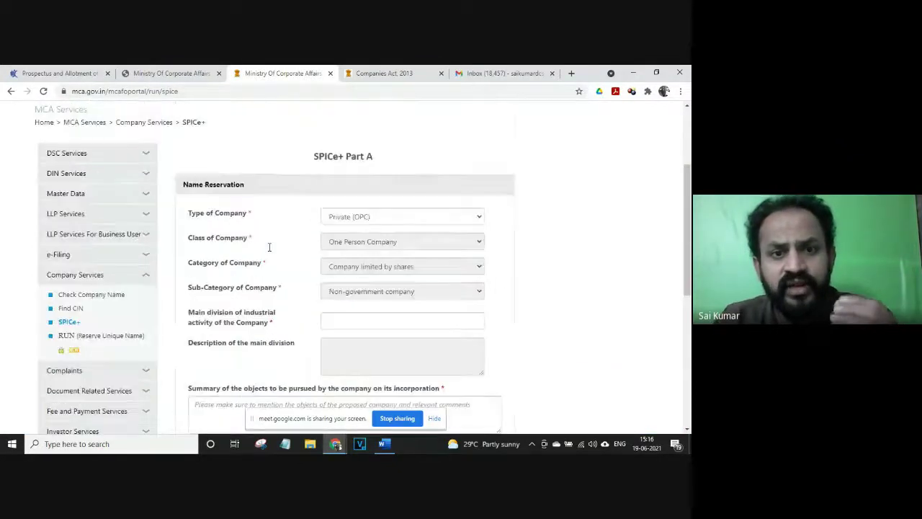
scroll(269, 250, down, 4)
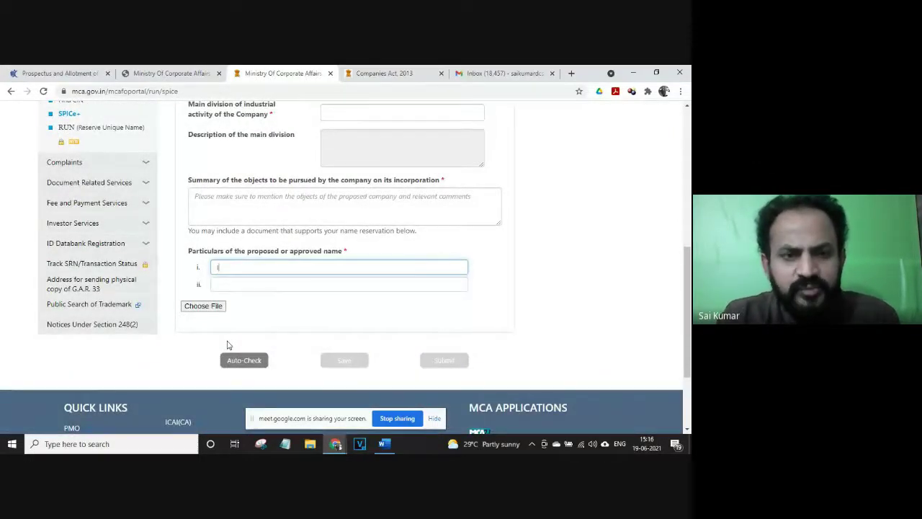
text(Infosy)
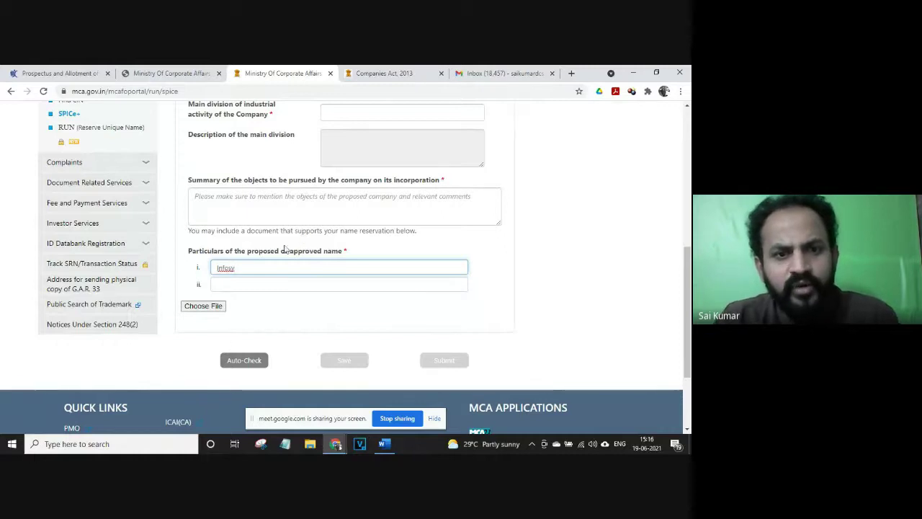
key(BackSpace)
key(BackSpace)
key(BackSpace)
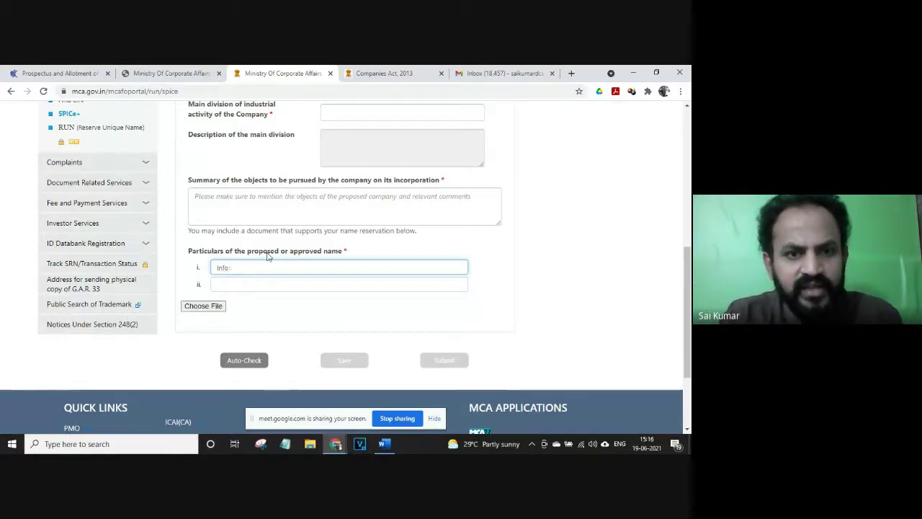
key(BackSpace)
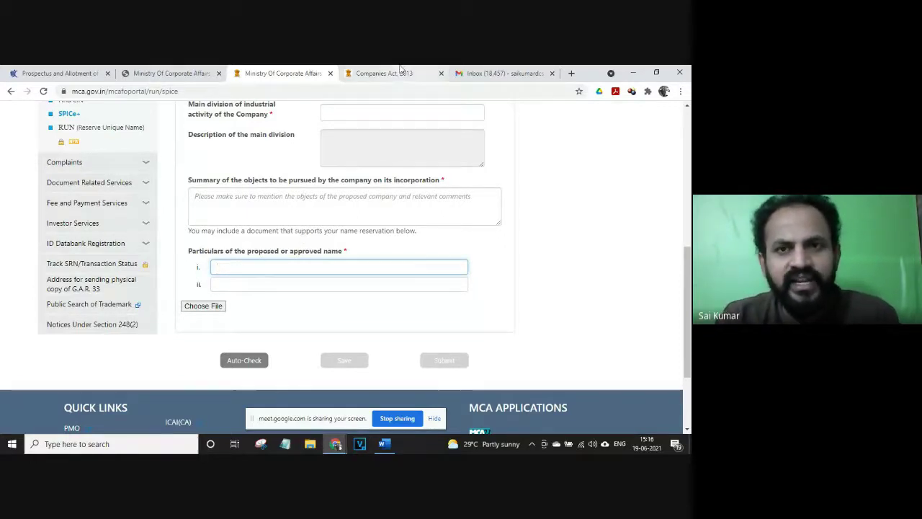
click(533, 70)
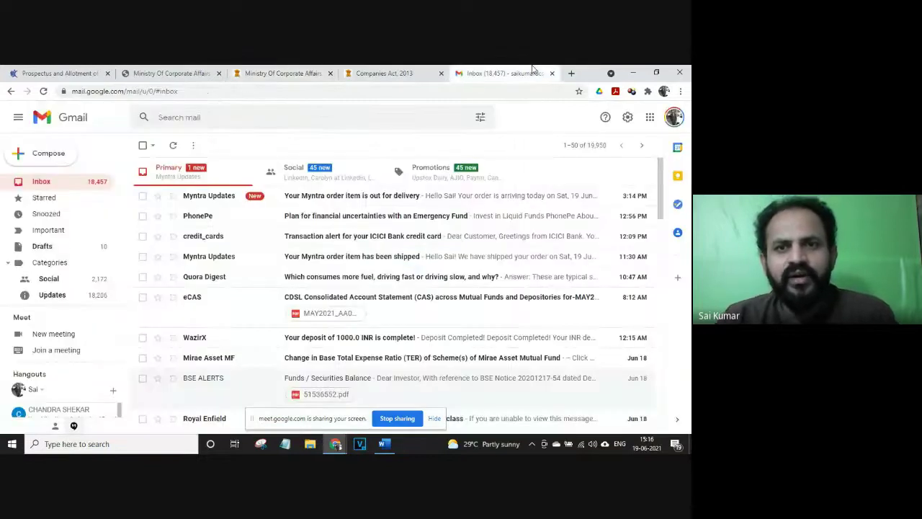
click(324, 69)
key(alt+Tab)
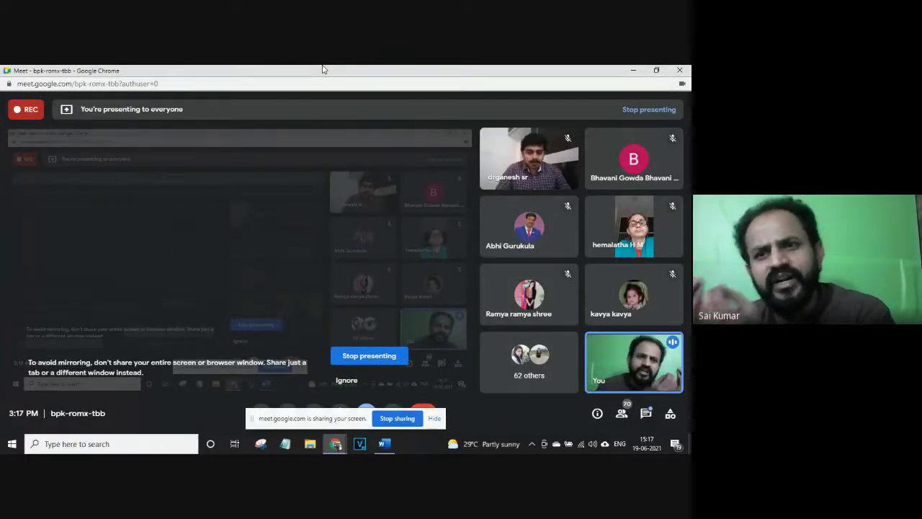
key(alt+Tab)
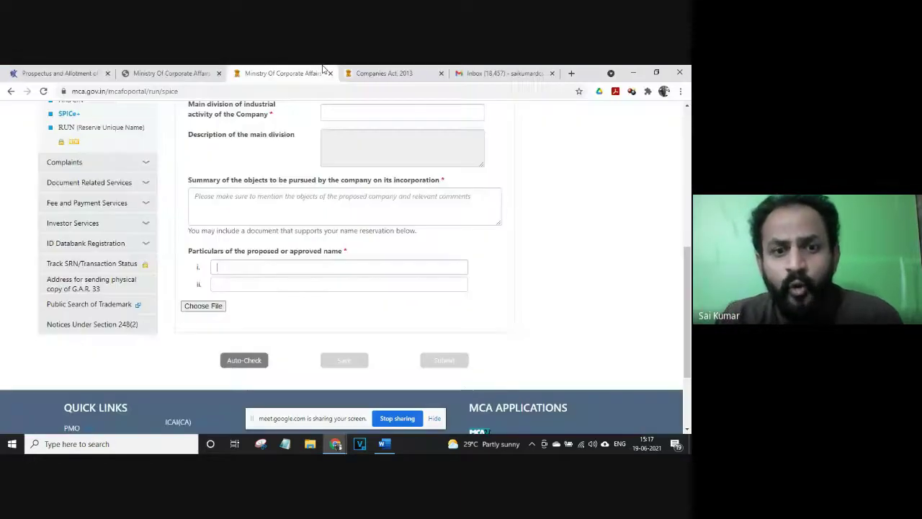
Step: Enter proposed names 'Infosys limited' and 'Tata Consultancy', then run Auto-Check
text(Infosys)
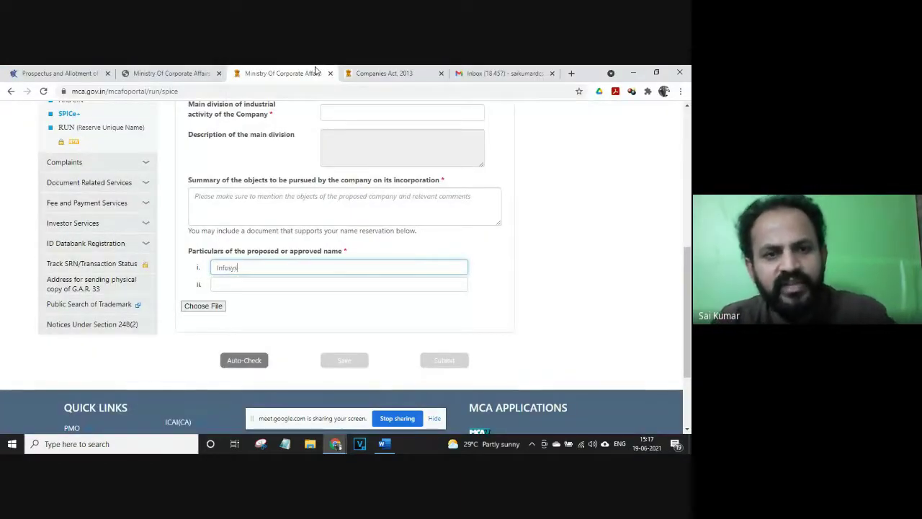
click(245, 277)
text(Tata)
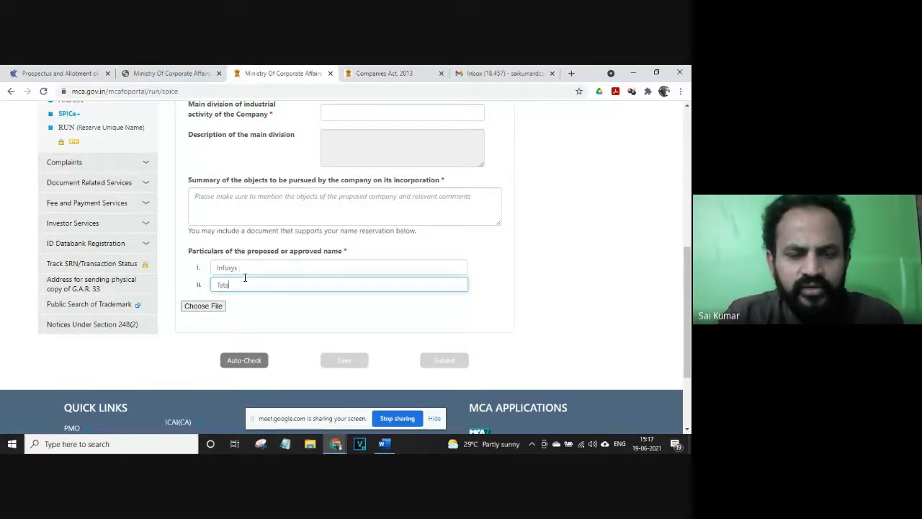
click(257, 267)
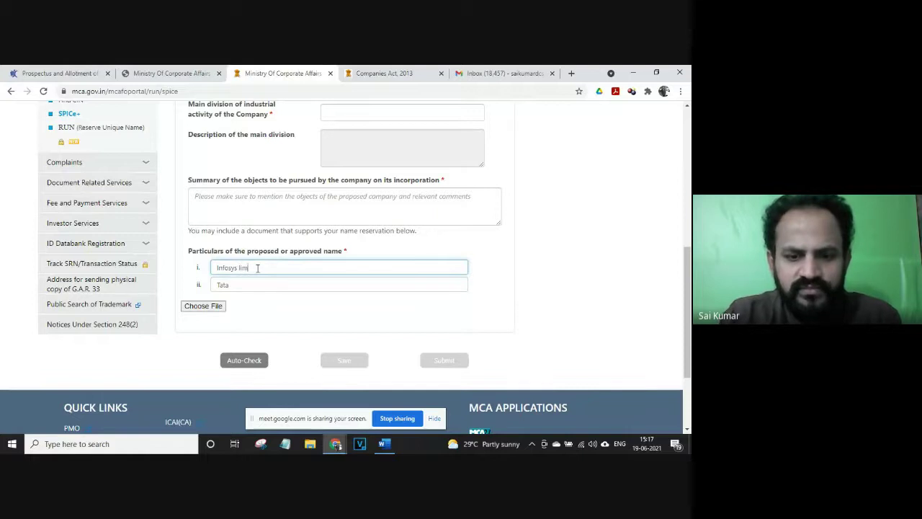
text(limited)
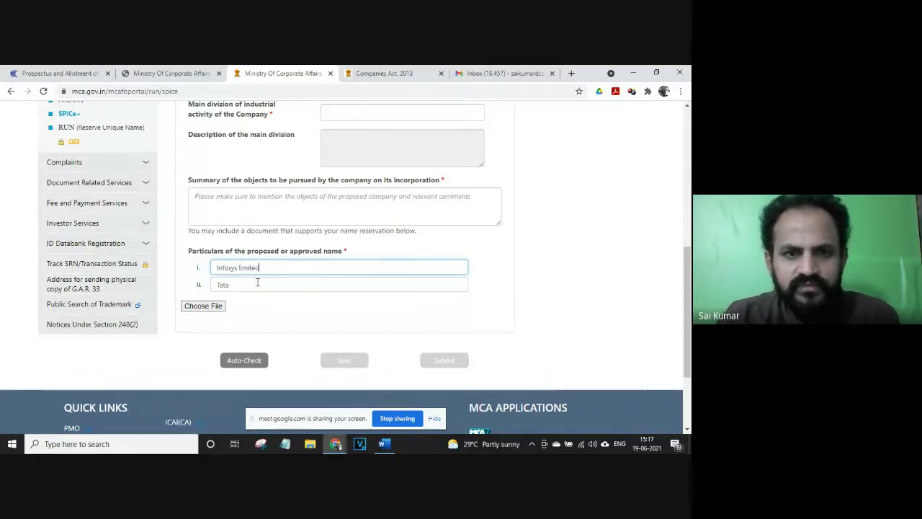
click(257, 283)
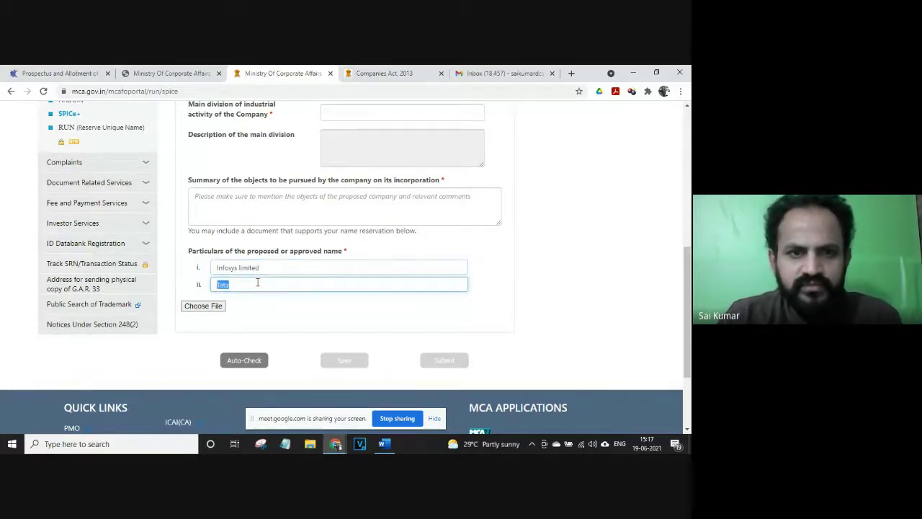
click(257, 283)
text(Consult)
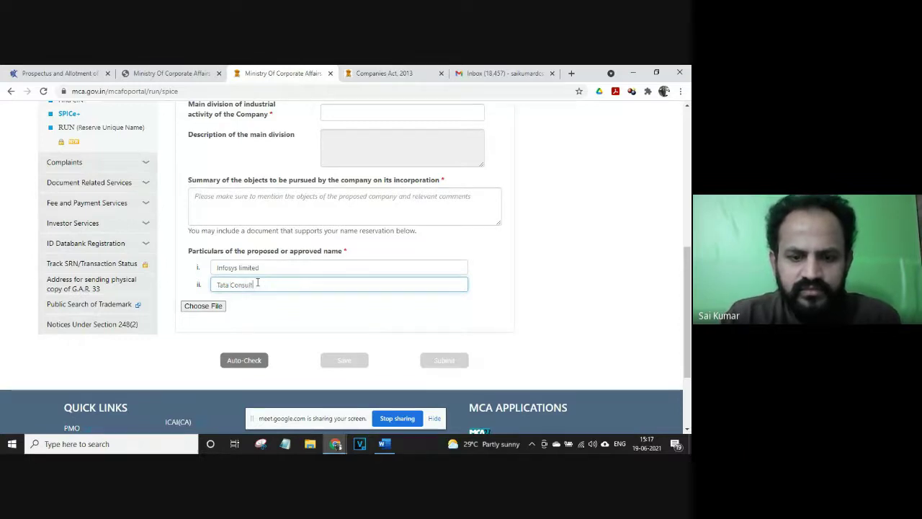
text(ancu)
key(BackSpace)
text(y)
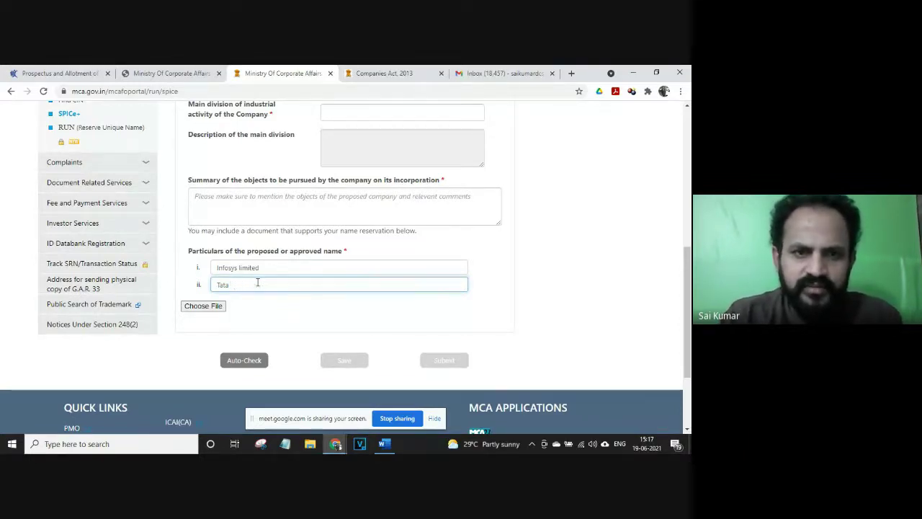
click(234, 360)
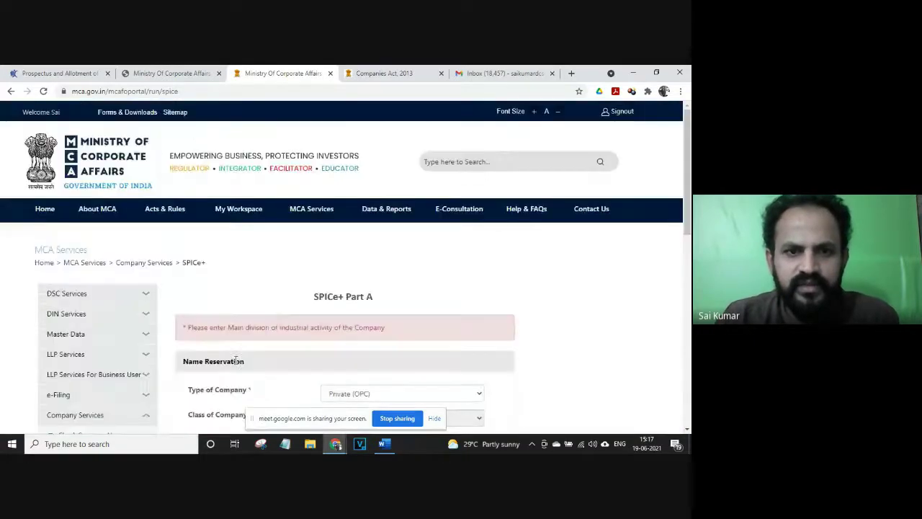
Step: Set main industrial division 21, enter objects summary 'sQS', and rerun Auto-Check
scroll(356, 288, down, 3)
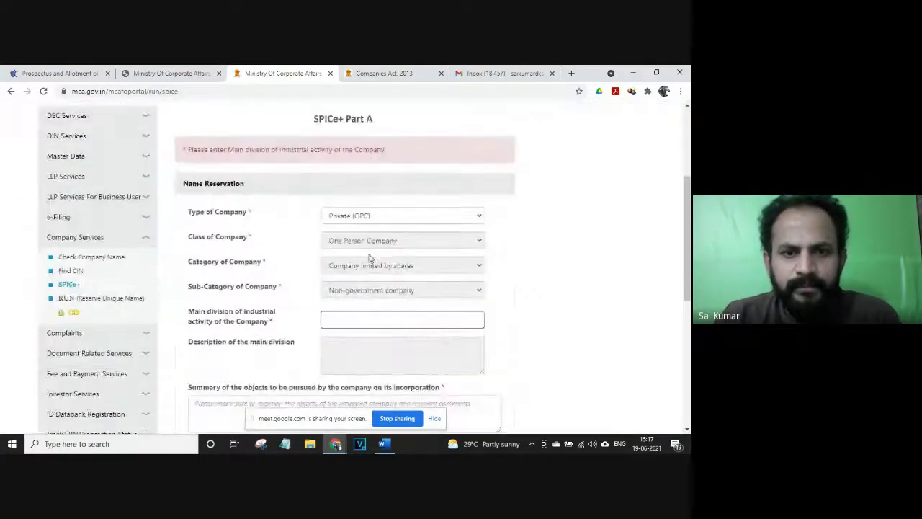
click(432, 321)
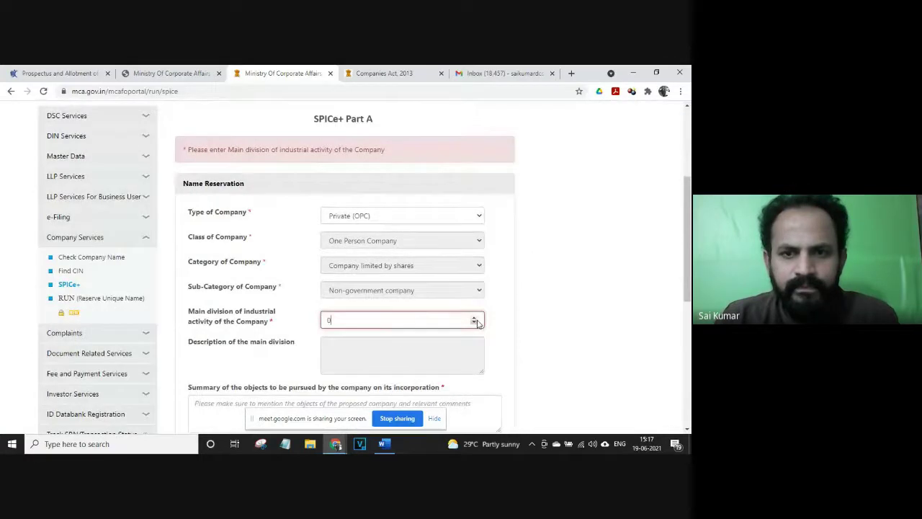
text(0)
key(BackSpace)
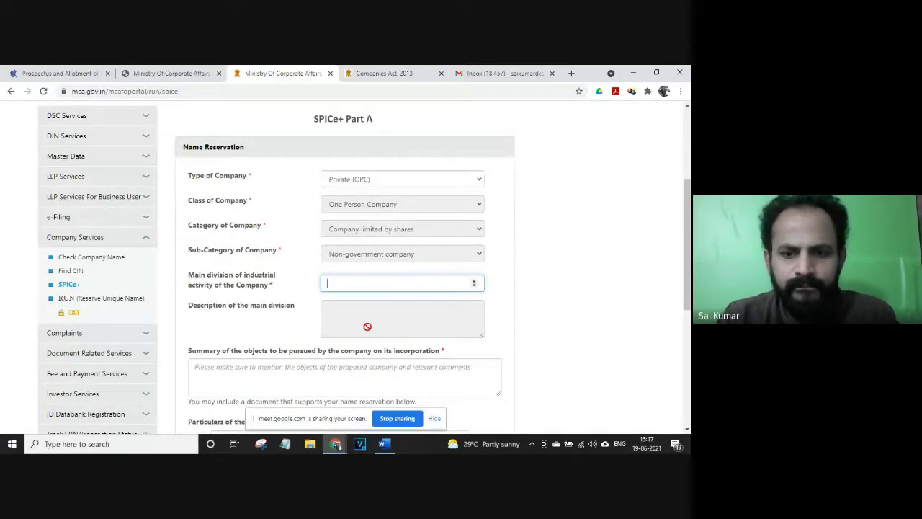
text(21)
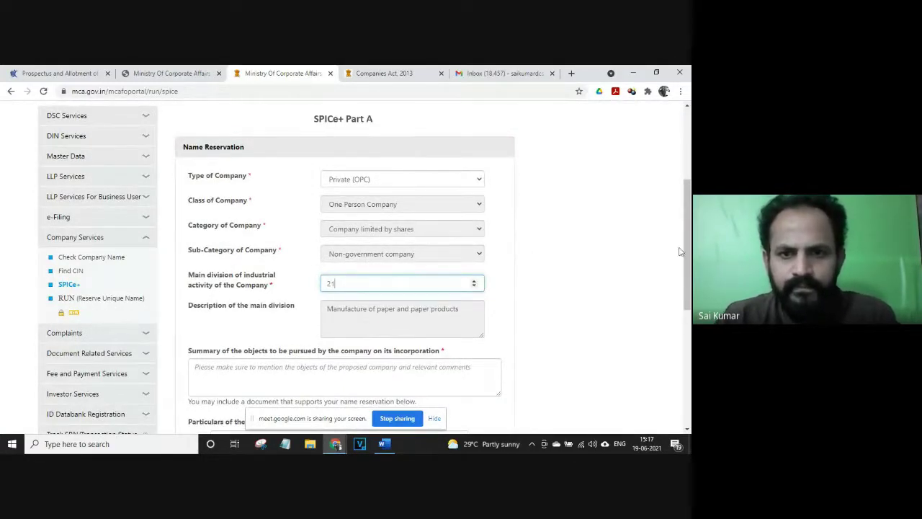
click(627, 272)
scroll(625, 270, down, 3)
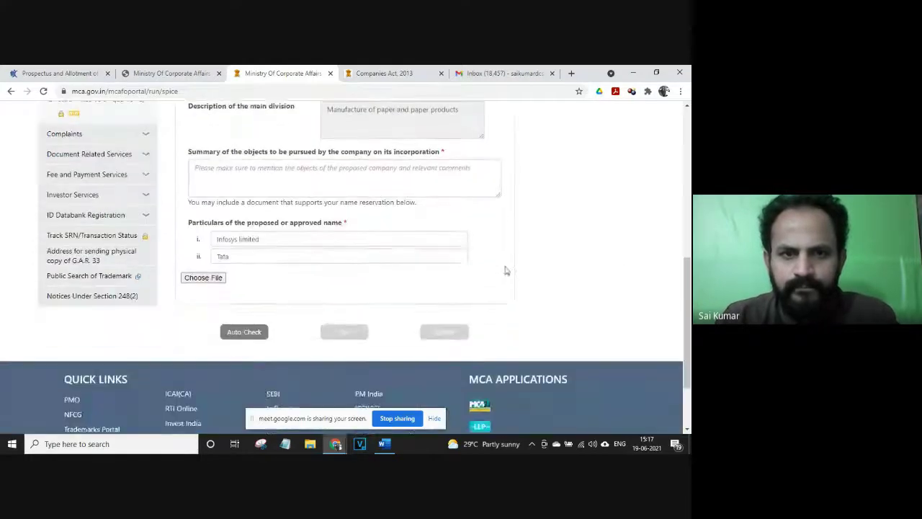
click(350, 174)
text(sQS)
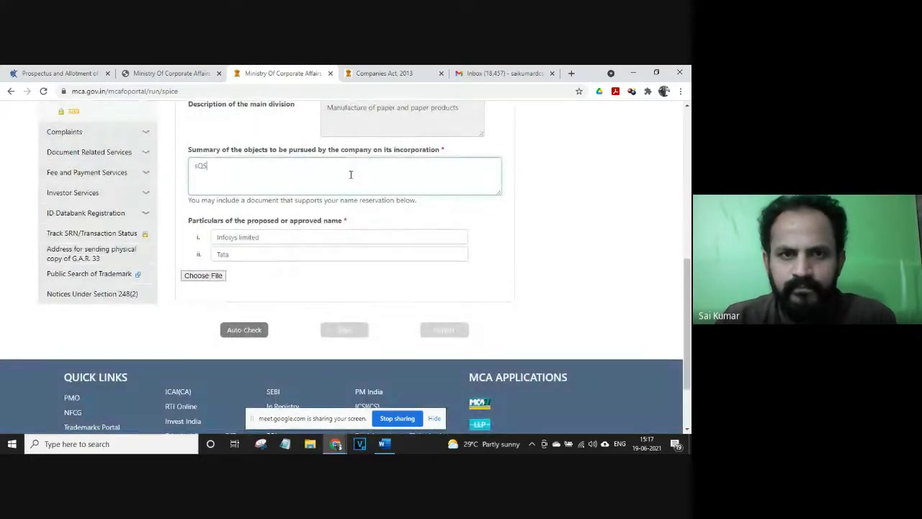
click(545, 187)
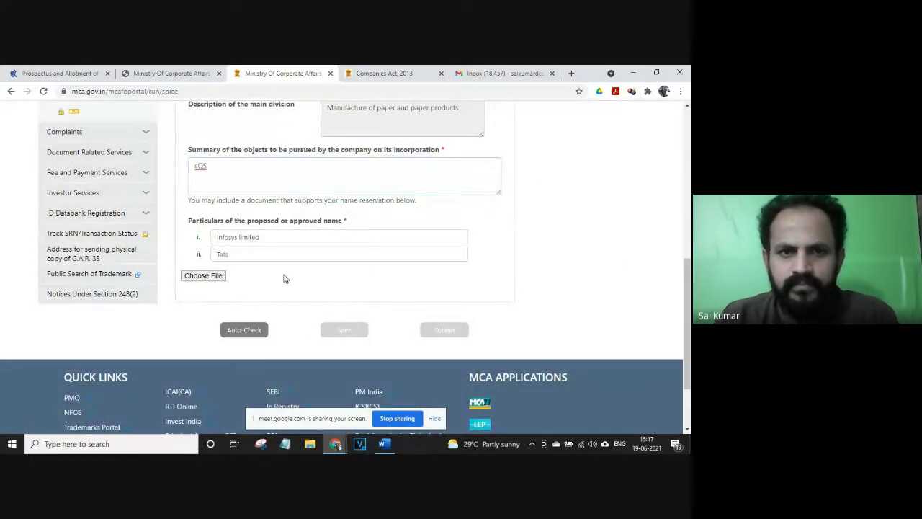
click(248, 332)
Step: Choose New Company (Others), class Private, limited by shares, Non-government company
scroll(367, 301, down, 4)
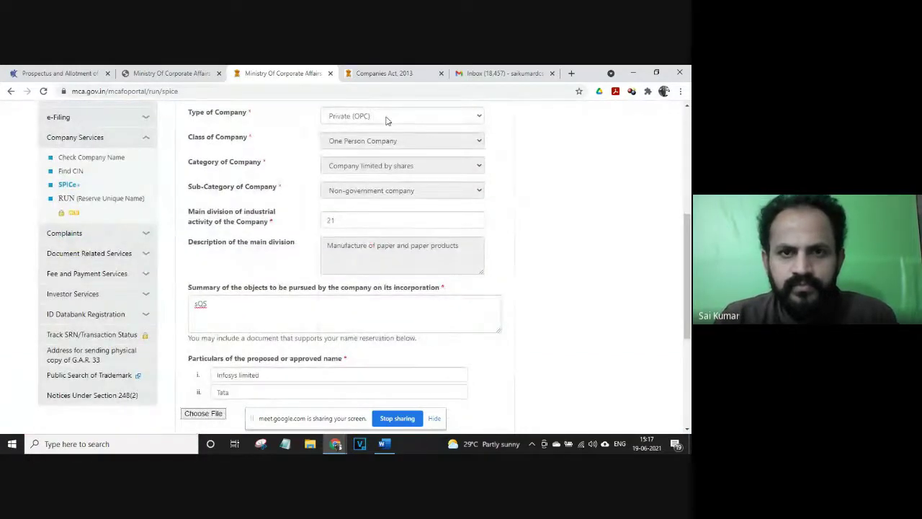
scroll(386, 201, down, 1)
scroll(407, 155, up, 1)
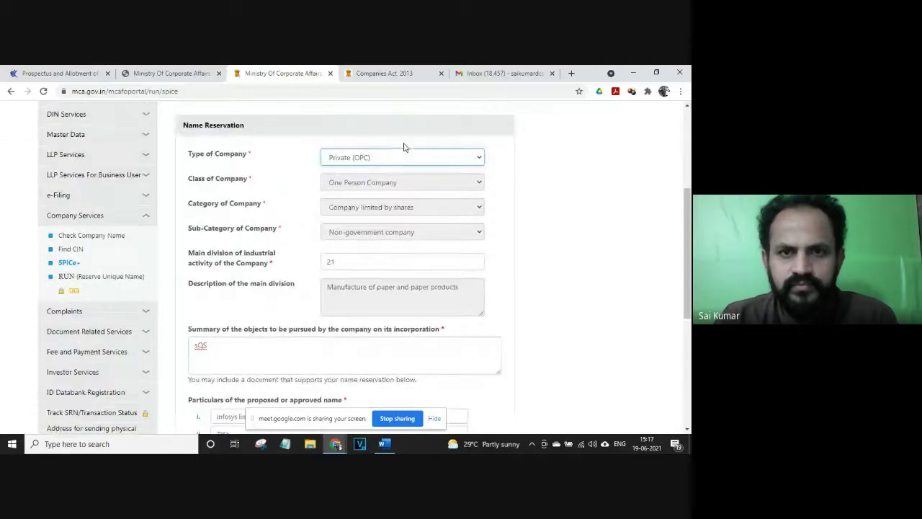
click(400, 157)
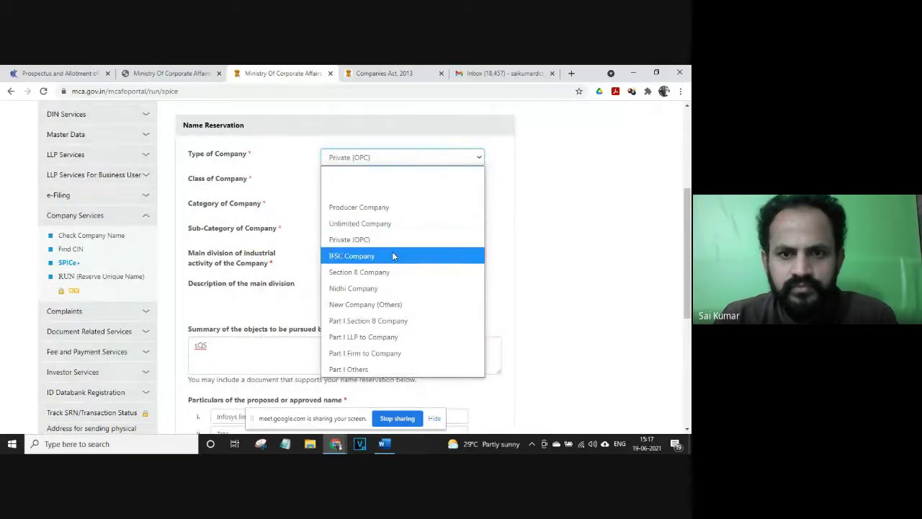
click(382, 305)
scroll(381, 303, down, 1)
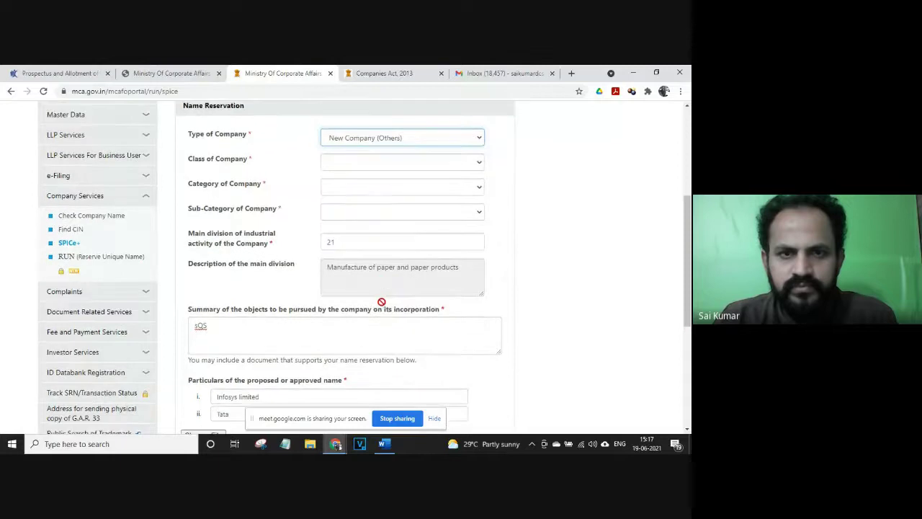
click(360, 167)
click(341, 225)
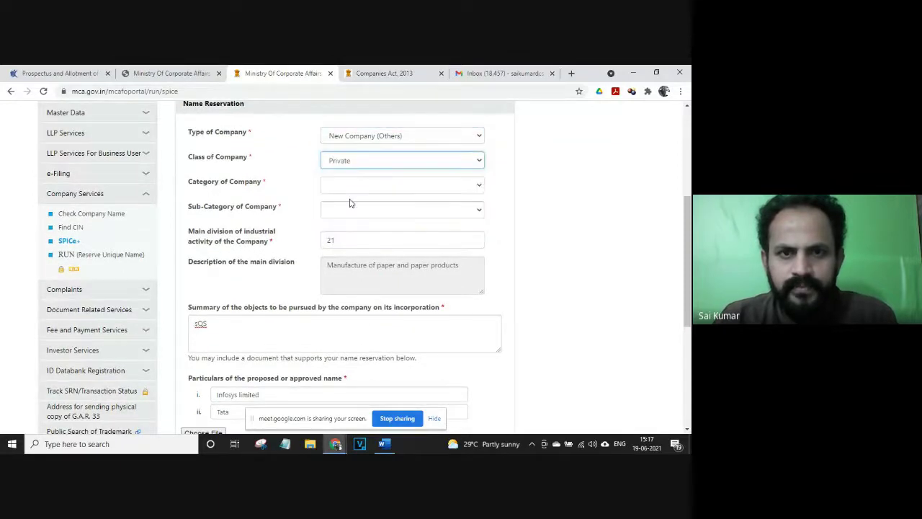
click(351, 192)
click(350, 232)
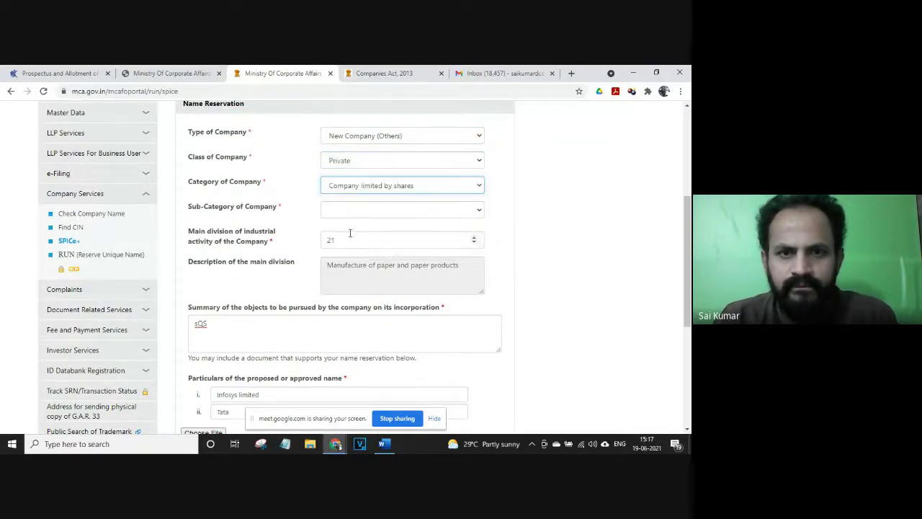
click(351, 210)
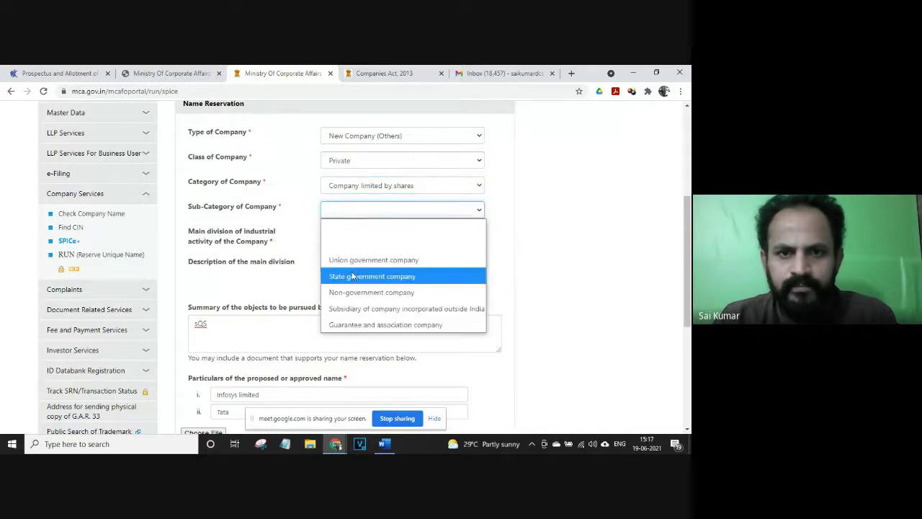
click(350, 292)
scroll(345, 261, down, 2)
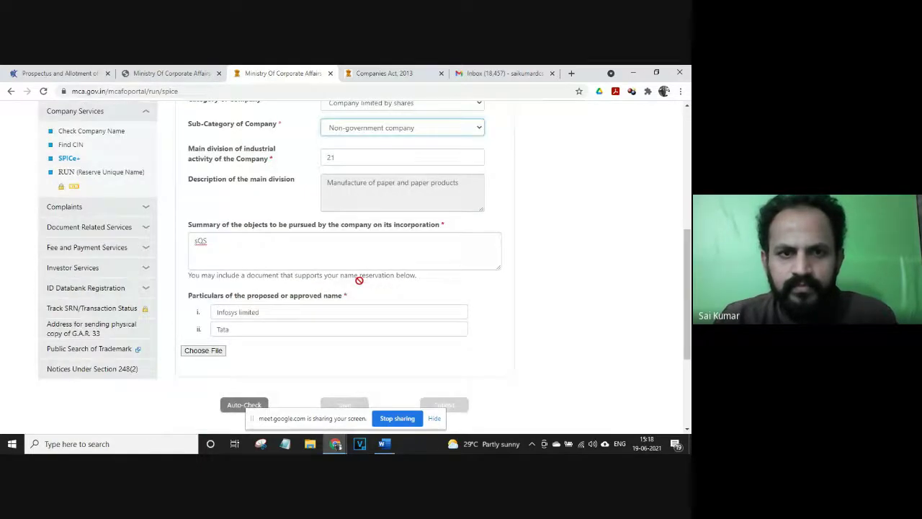
scroll(324, 259, down, 2)
Step: Change the first proposed name to 'Infosys private limited' and rerun Auto-Check
click(237, 216)
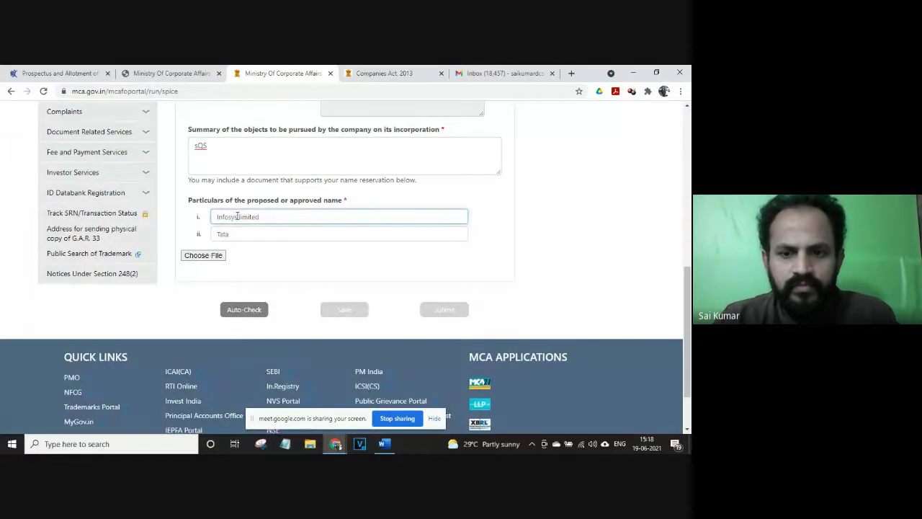
text(private)
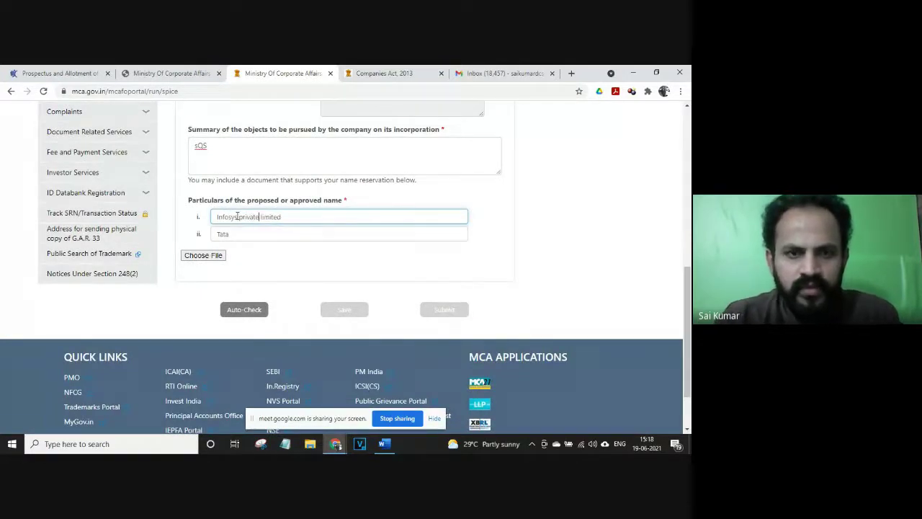
scroll(267, 257, up, 1)
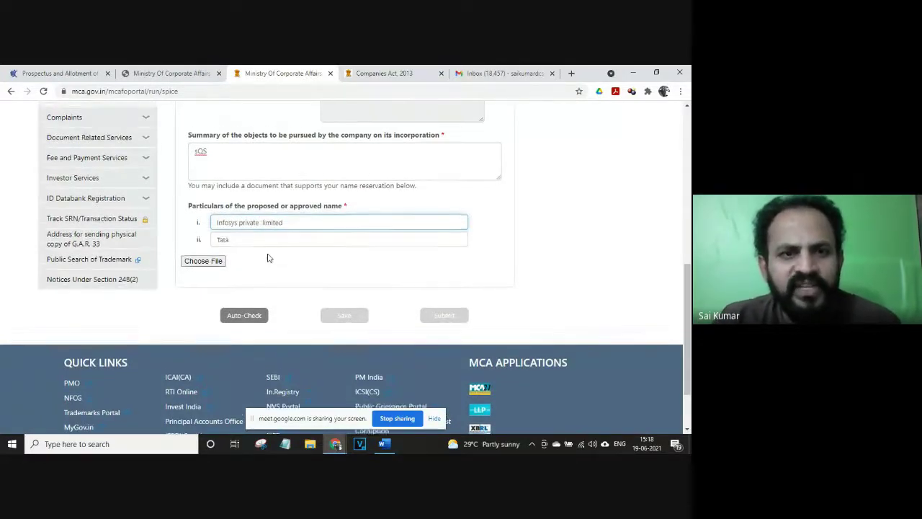
click(245, 303)
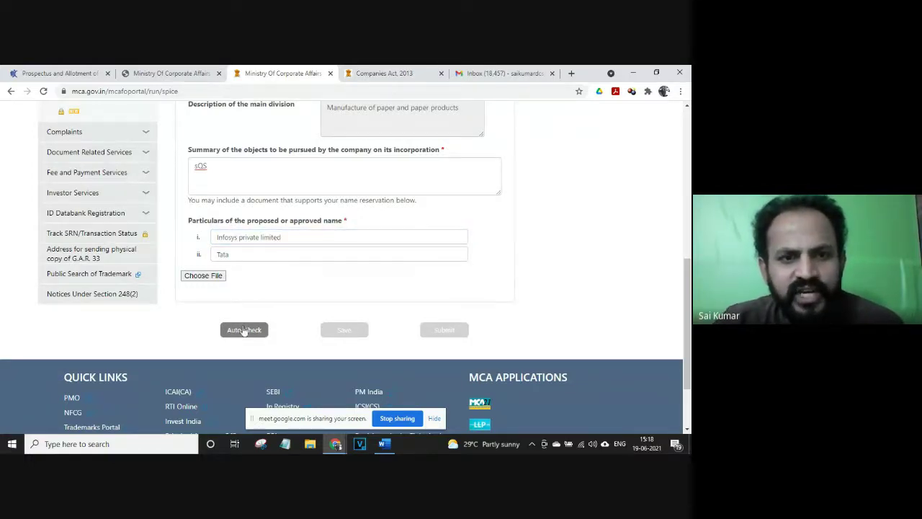
click(244, 330)
Step: Replace the second proposed name with 'Tata Private limited'
scroll(245, 325, down, 1)
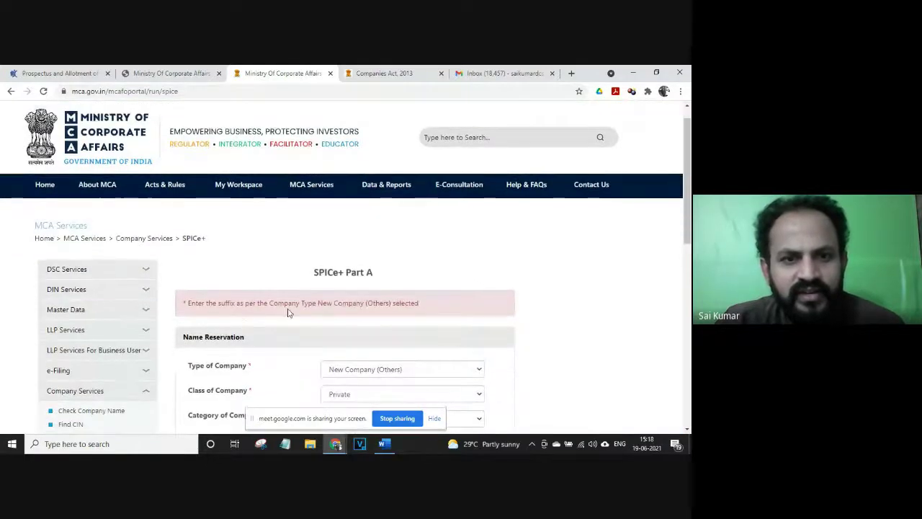
scroll(292, 301, down, 1)
scroll(368, 285, down, 3)
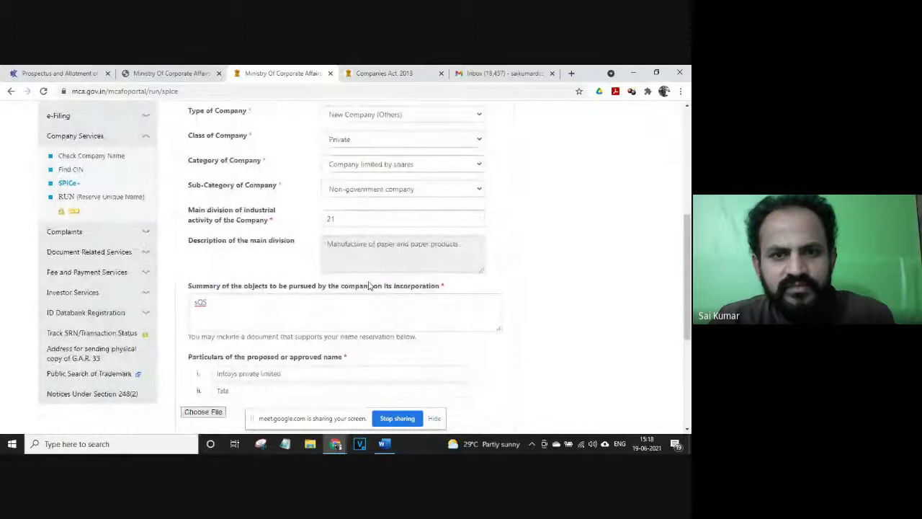
scroll(368, 285, up, 2)
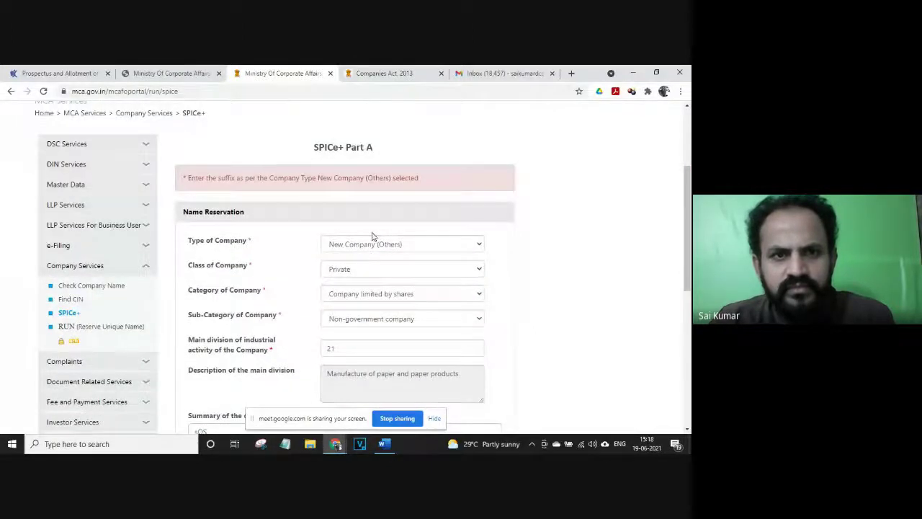
scroll(372, 236, down, 1)
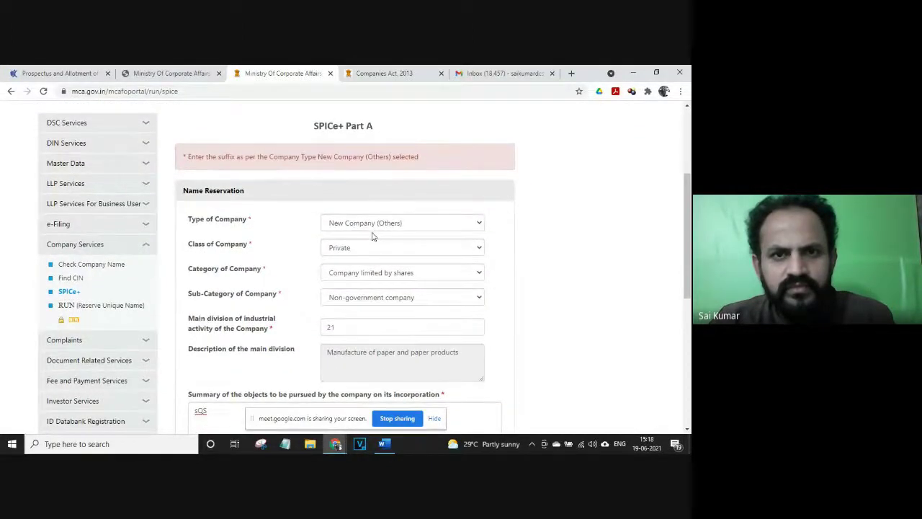
scroll(372, 236, down, 3)
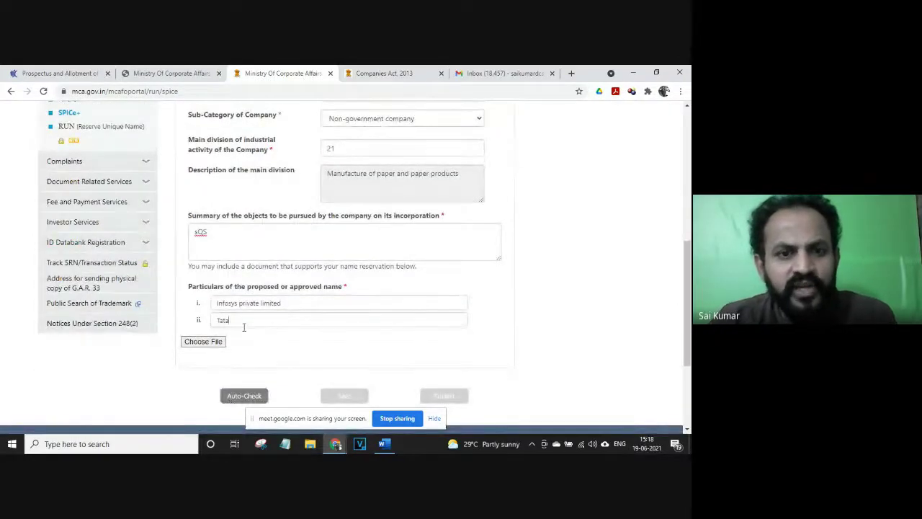
key(BackSpace)
key(BackSpace)
key(BackSpace)
key(BackSpace)
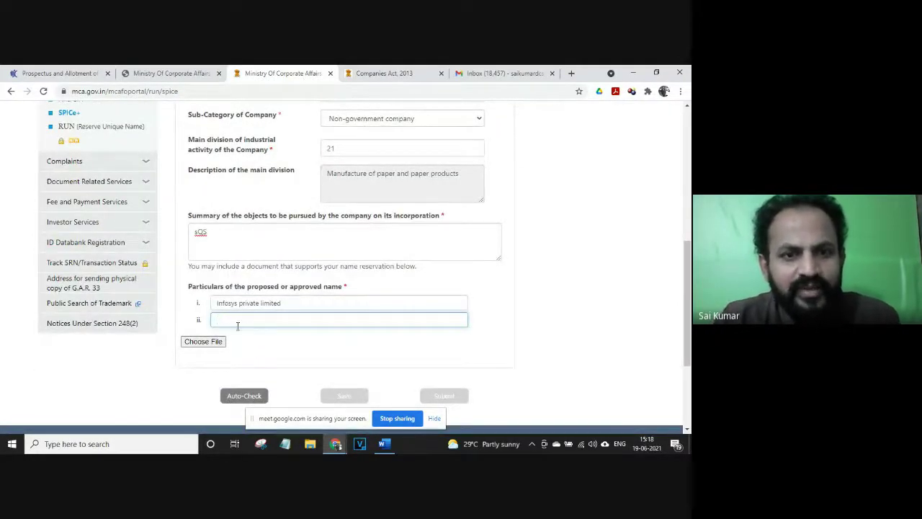
text(Tata Private)
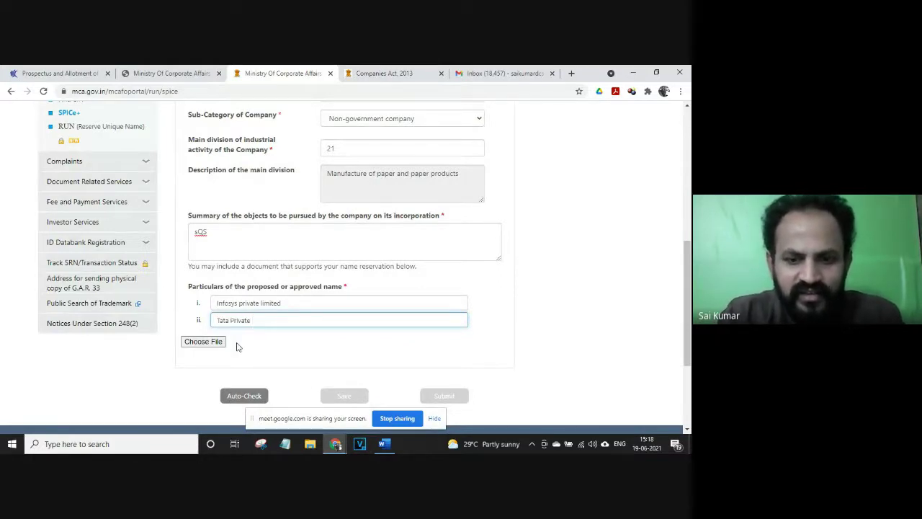
text( limited)
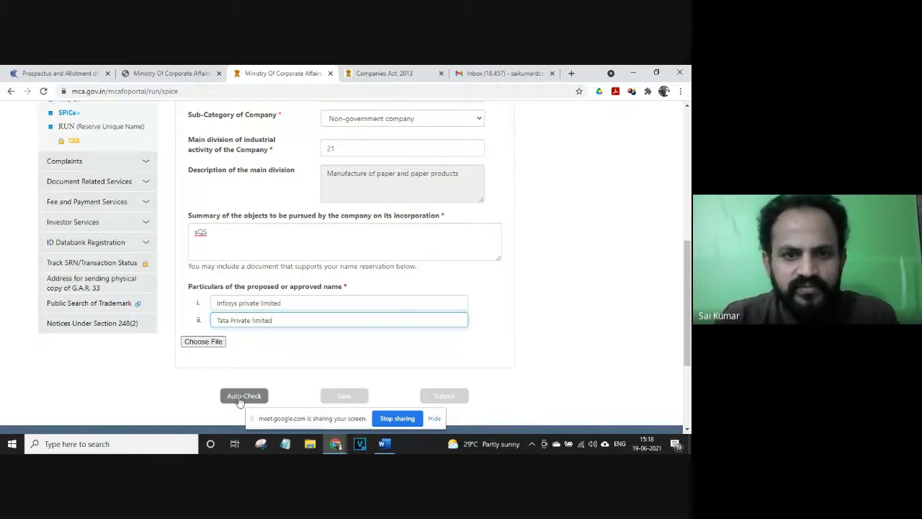
scroll(240, 401, down, 2)
scroll(339, 309, up, 10)
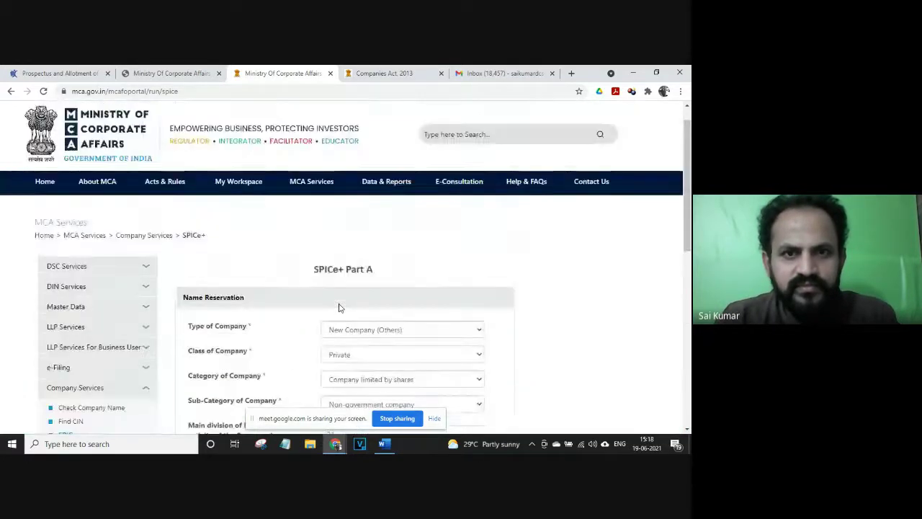
scroll(340, 308, down, 5)
scroll(339, 307, up, 4)
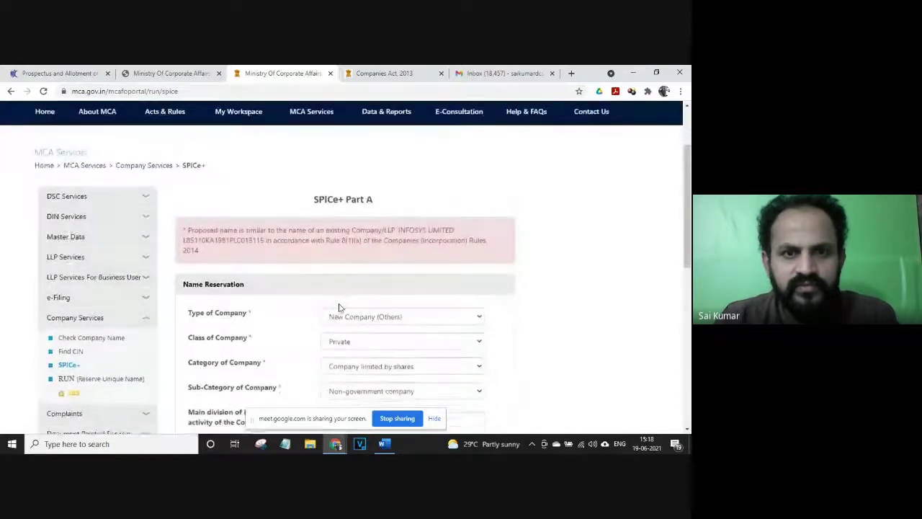
scroll(336, 299, down, 1)
scroll(323, 224, up, 3)
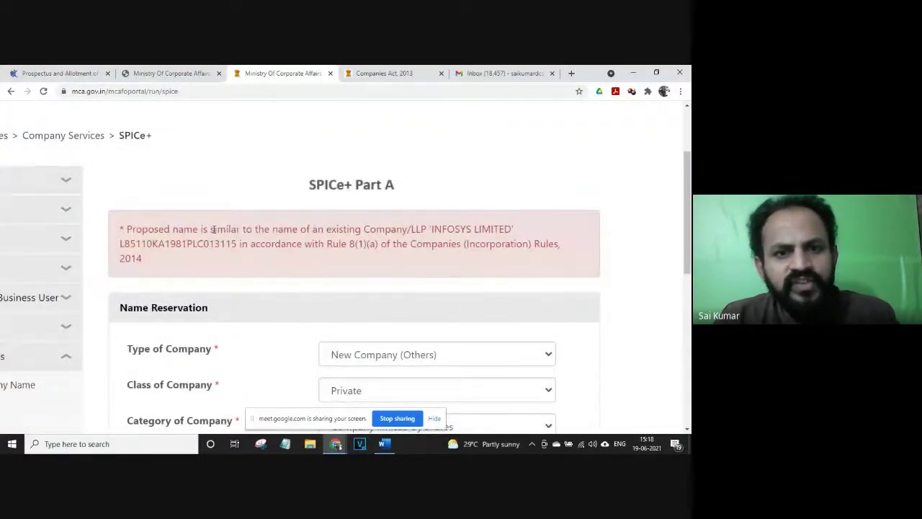
drag(211, 229, 301, 229)
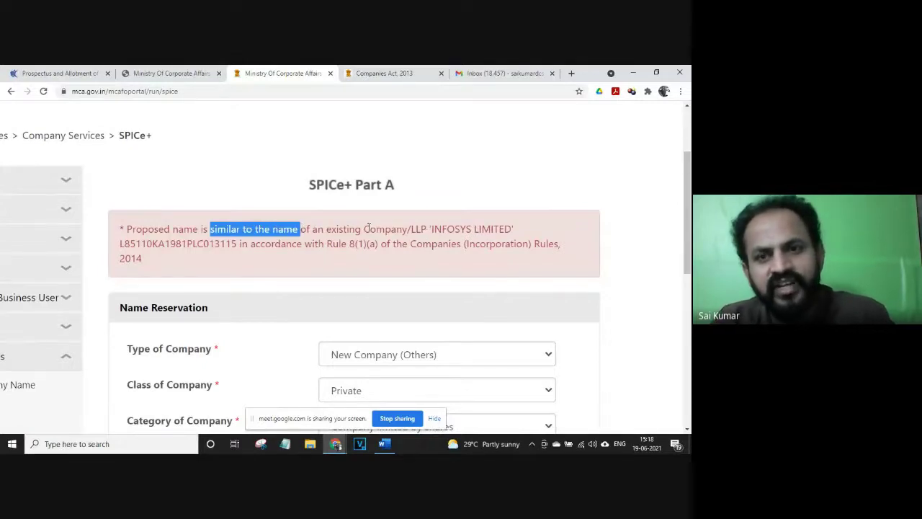
click(434, 227)
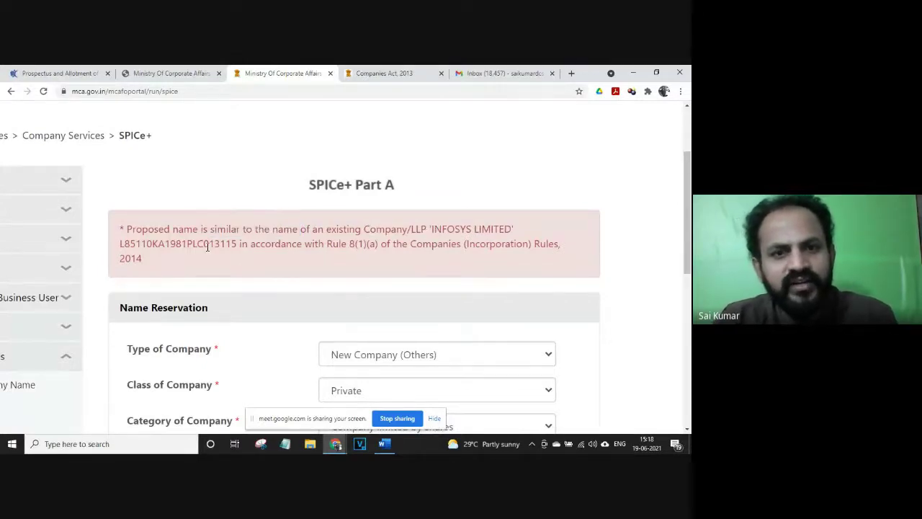
key(ctrl+minus)
scroll(226, 232, down, 1)
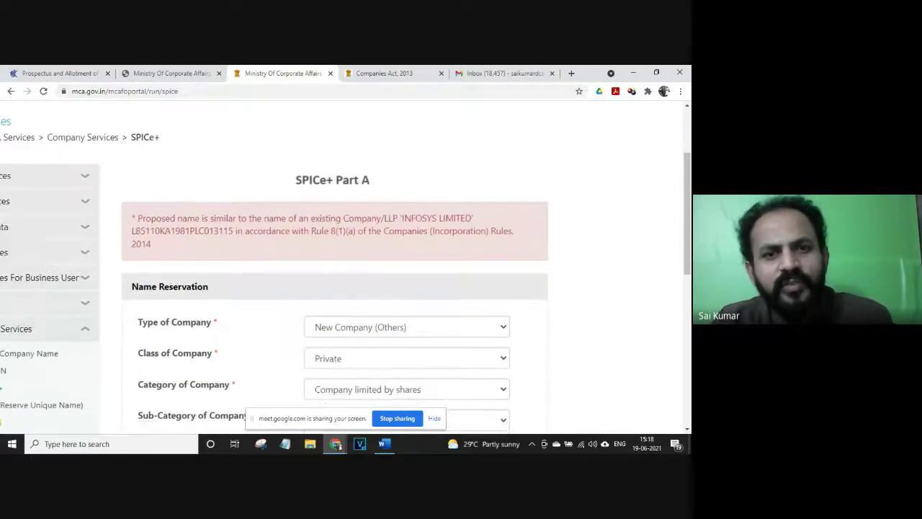
key(ctrl+minus)
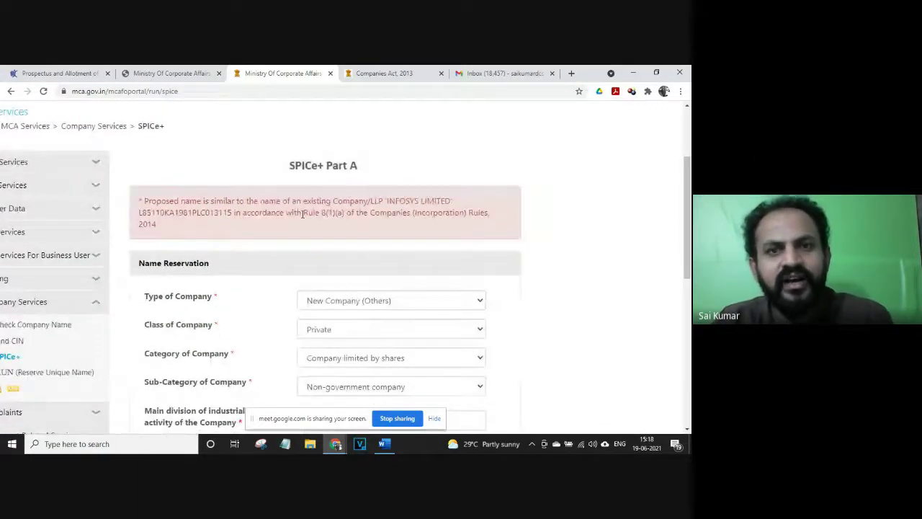
scroll(270, 271, left, 2)
right_click(343, 165)
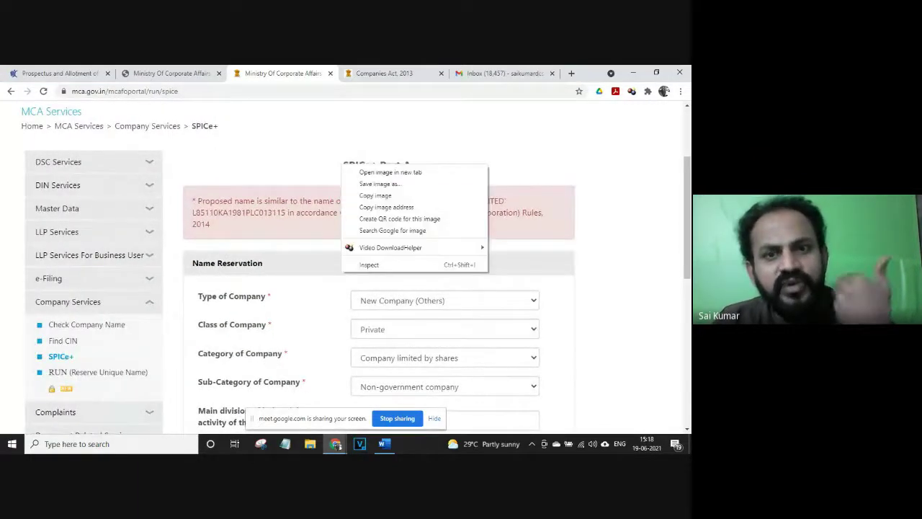
click(252, 109)
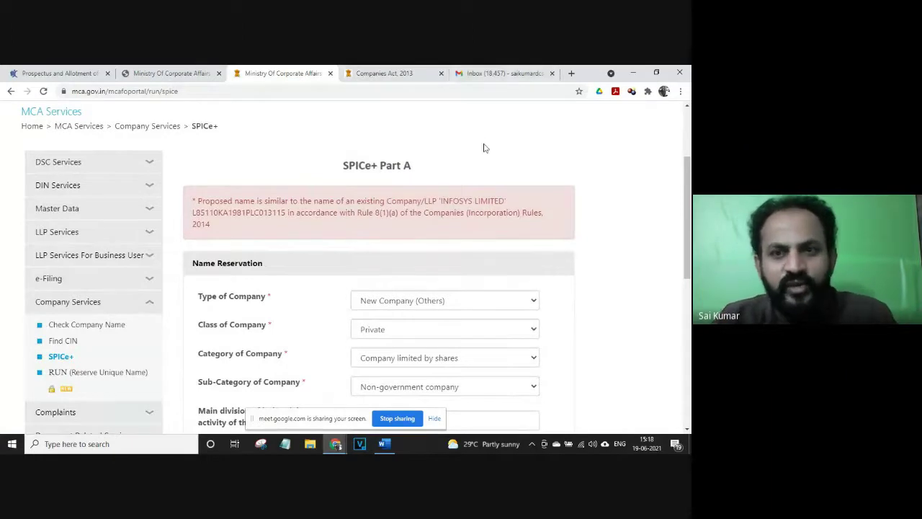
key(alt+Tab)
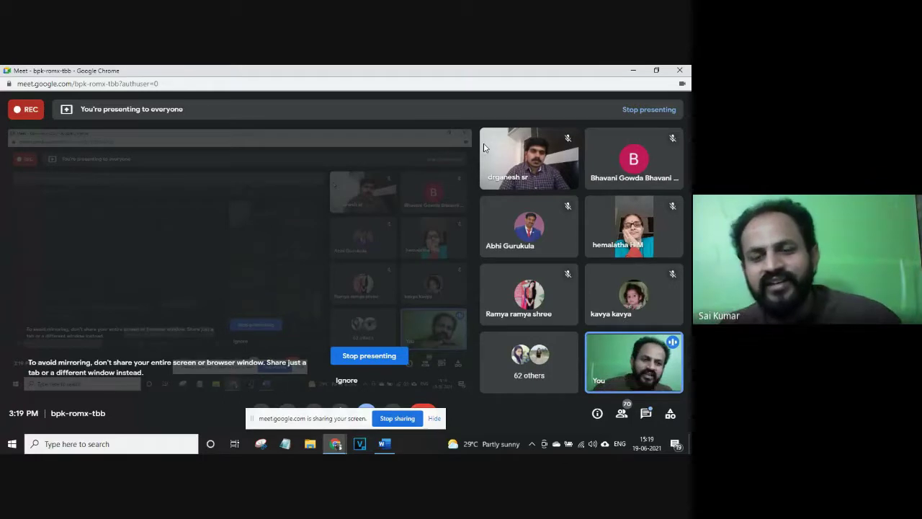
key(alt+Tab)
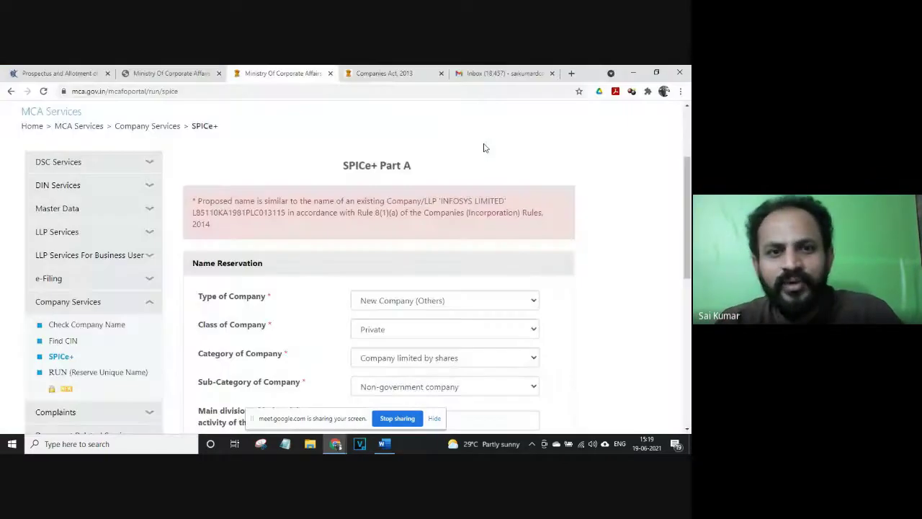
scroll(401, 265, down, 5)
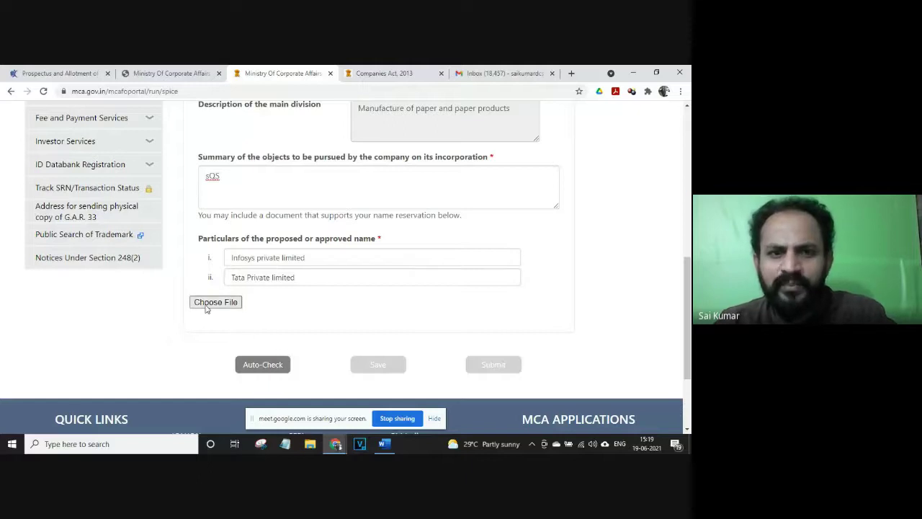
Step: Swap Infosys for 'random 123' and Tata for 'why me', then run Auto-Check
scroll(283, 316, down, 1)
scroll(422, 323, up, 2)
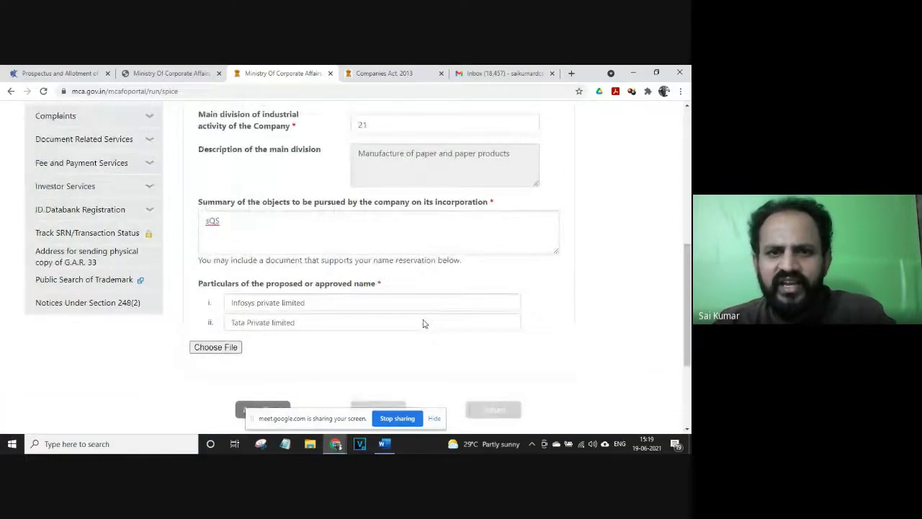
double_click(243, 317)
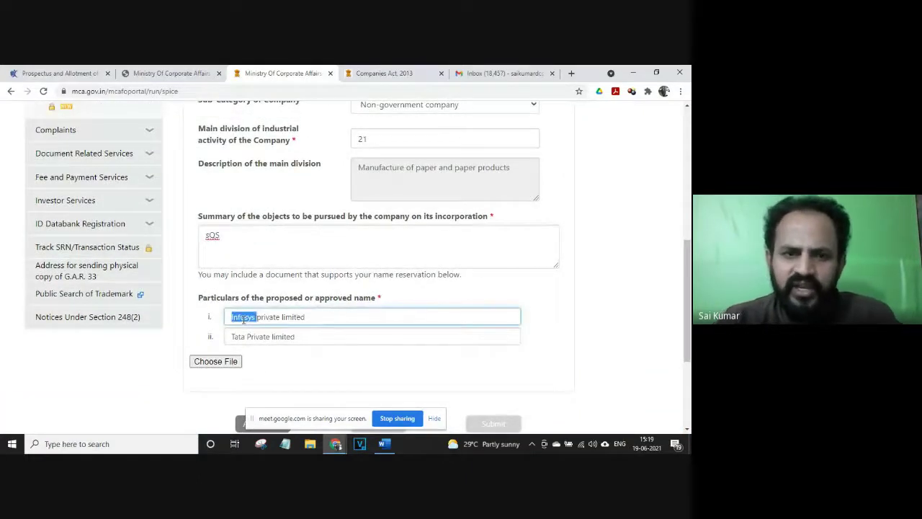
text(random)
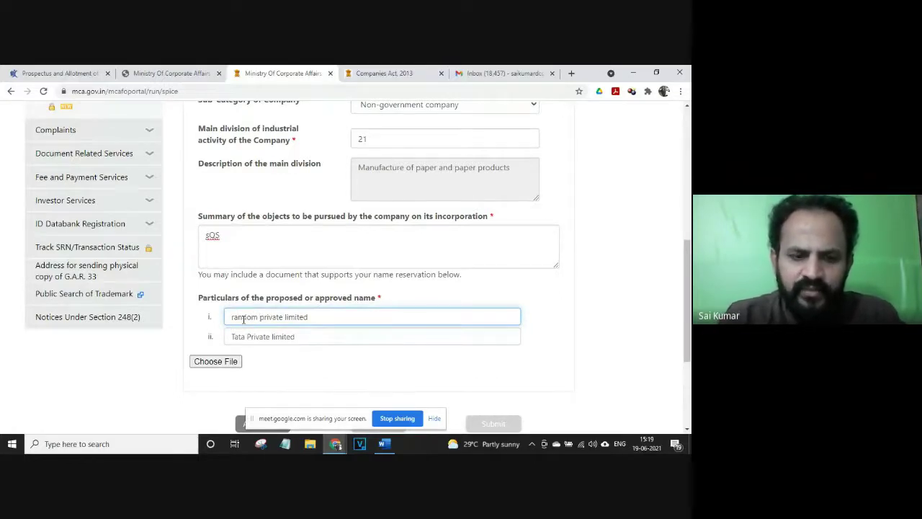
text( 123)
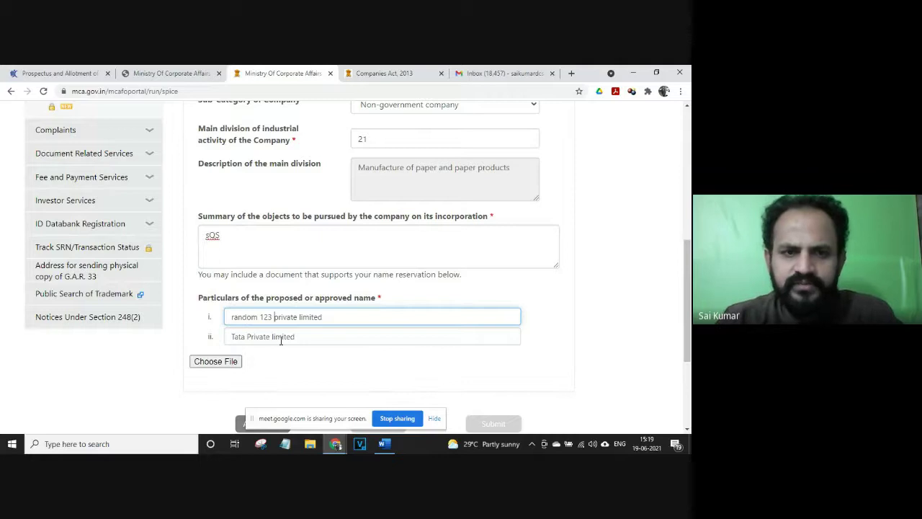
click(261, 337)
double_click(234, 337)
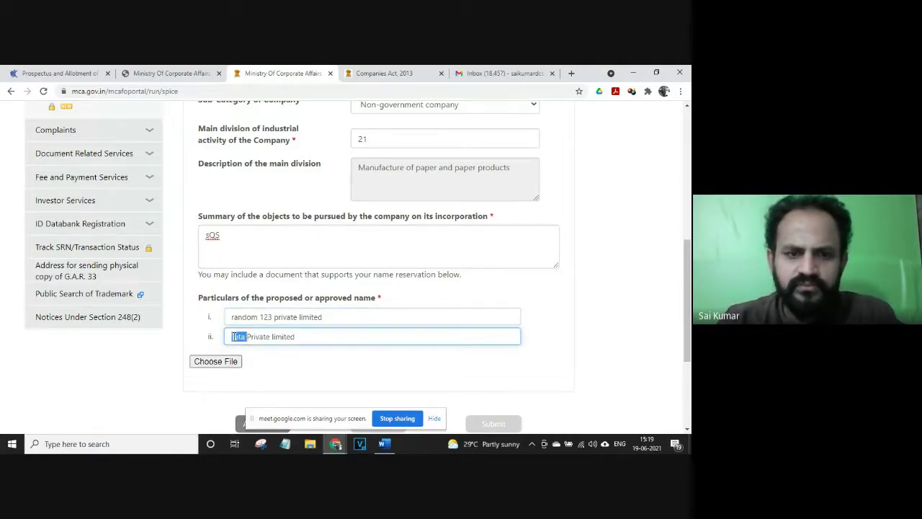
text(my me)
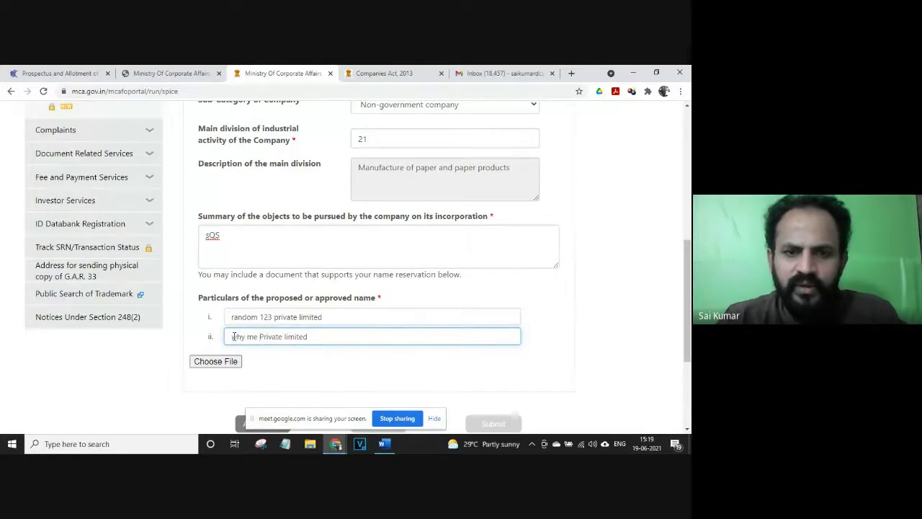
scroll(317, 345, down, 3)
click(281, 360)
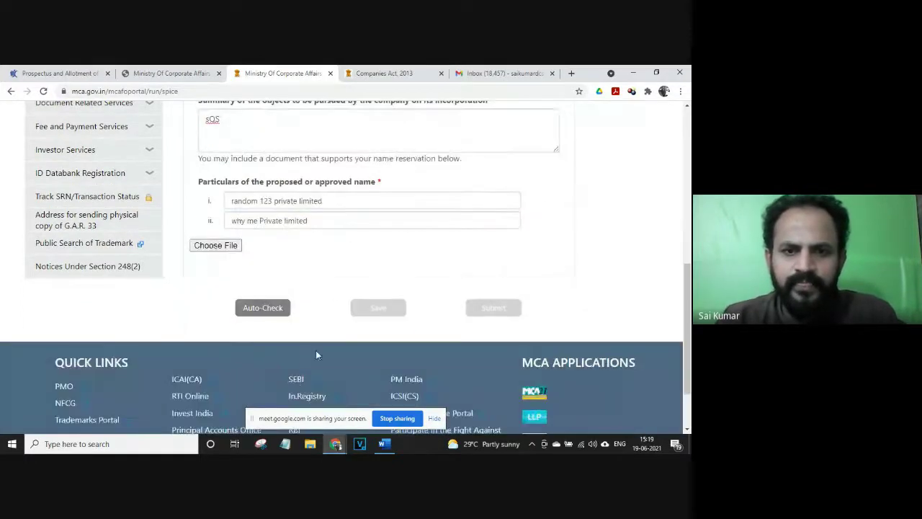
scroll(332, 290, up, 9)
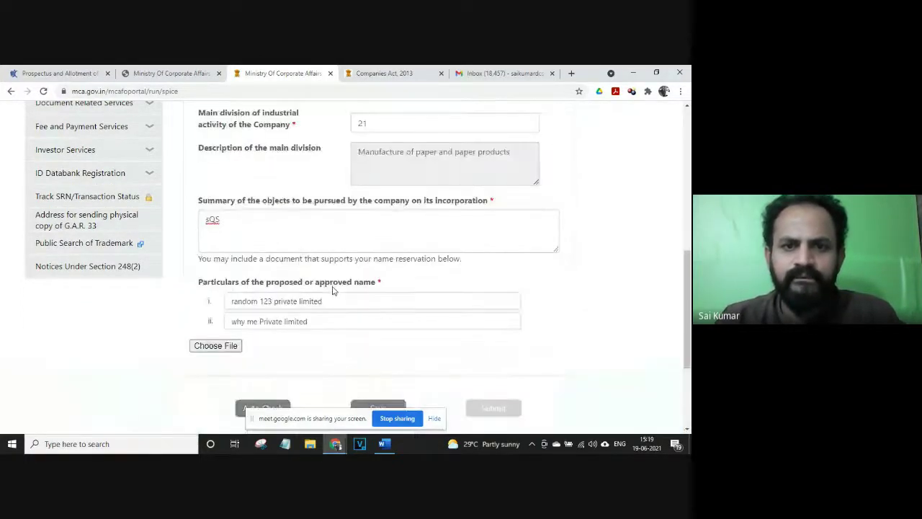
scroll(332, 290, down, 2)
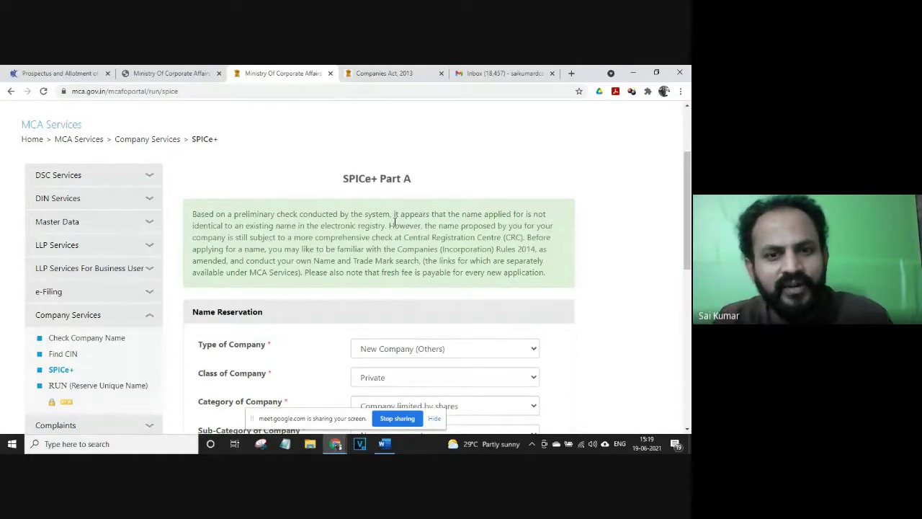
Step: Save the SPICe+ Part A form with the checked names
scroll(395, 230, down, 10)
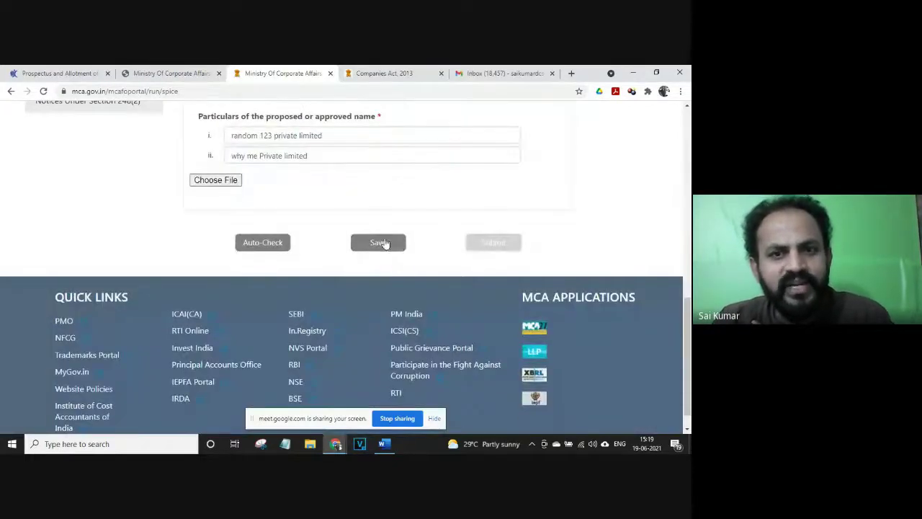
click(381, 245)
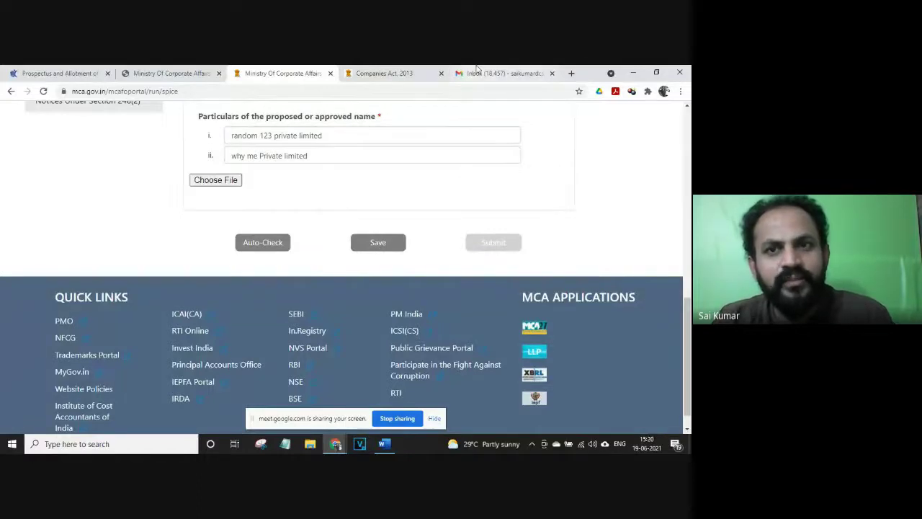
key(alt+Tab)
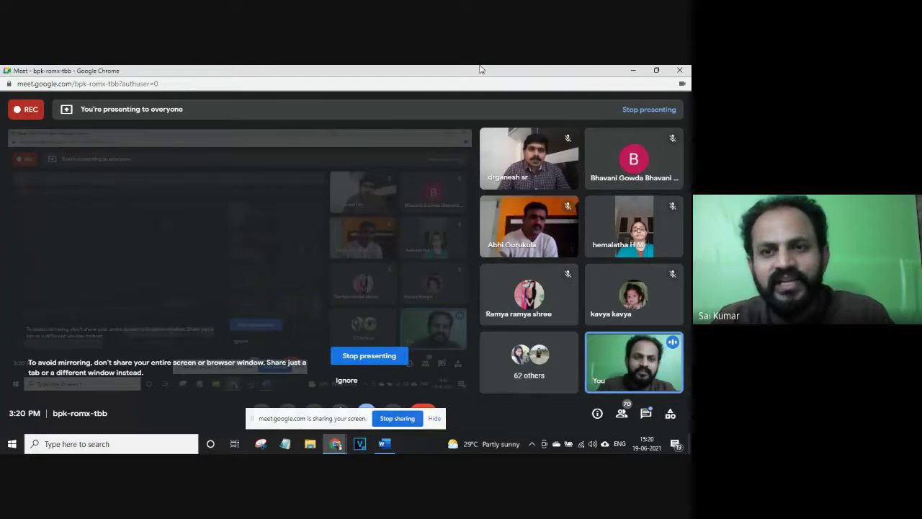
key(alt+Tab)
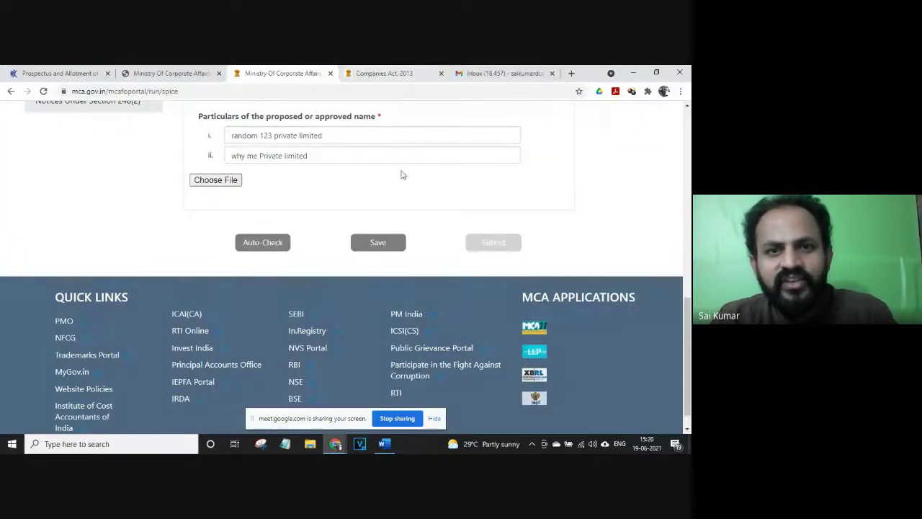
scroll(401, 175, up, 10)
scroll(401, 175, up, 3)
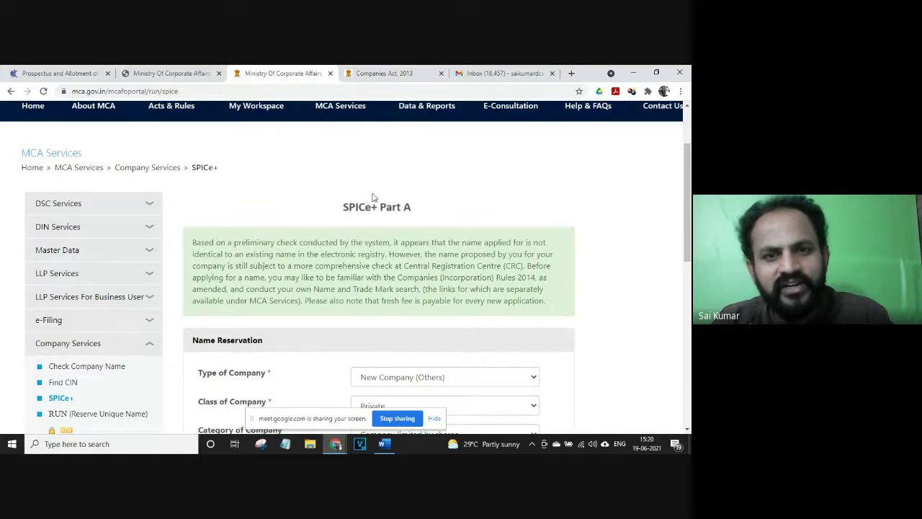
scroll(373, 194, up, 1)
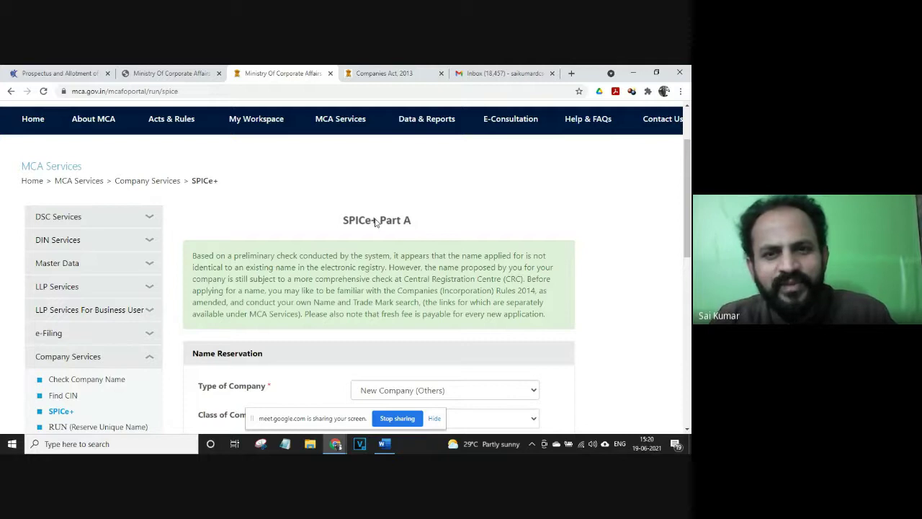
Step: Expand DSC Services in the portal sidebar
key(alt+Tab)
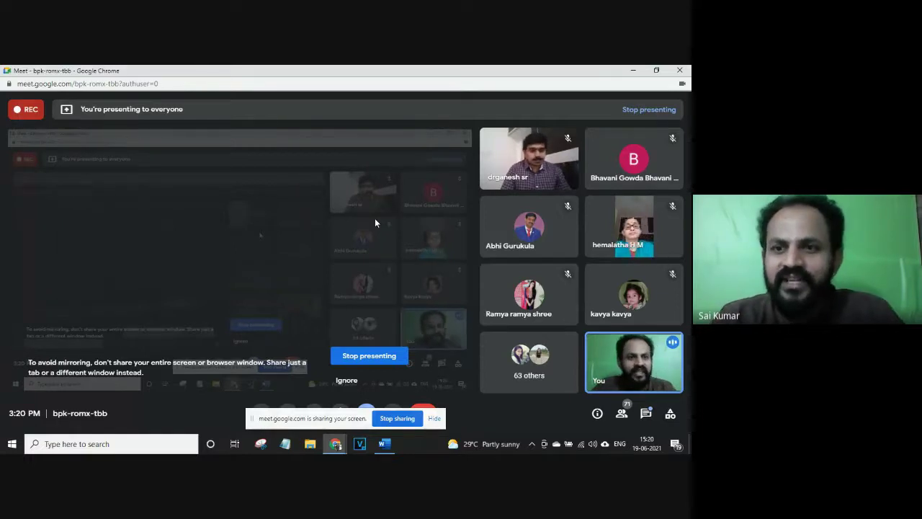
key(alt+Tab)
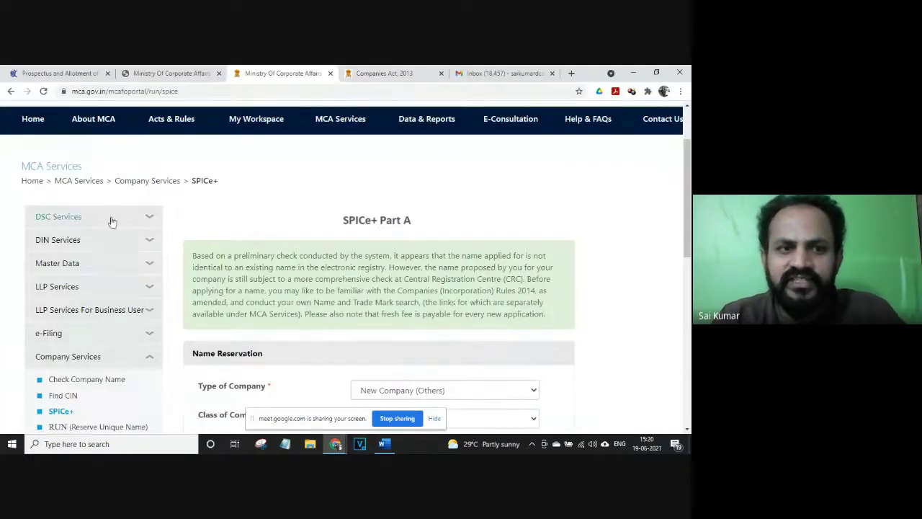
click(87, 220)
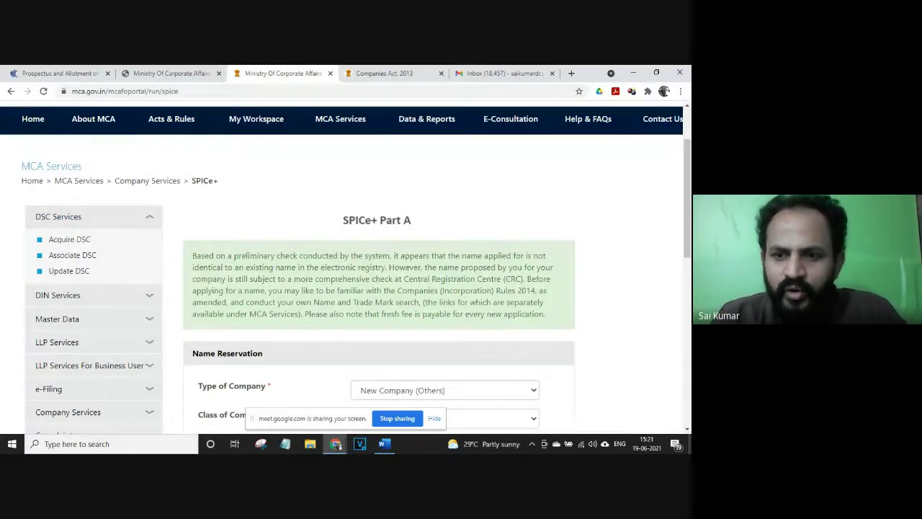
click(690, 443)
key(alt+Tab)
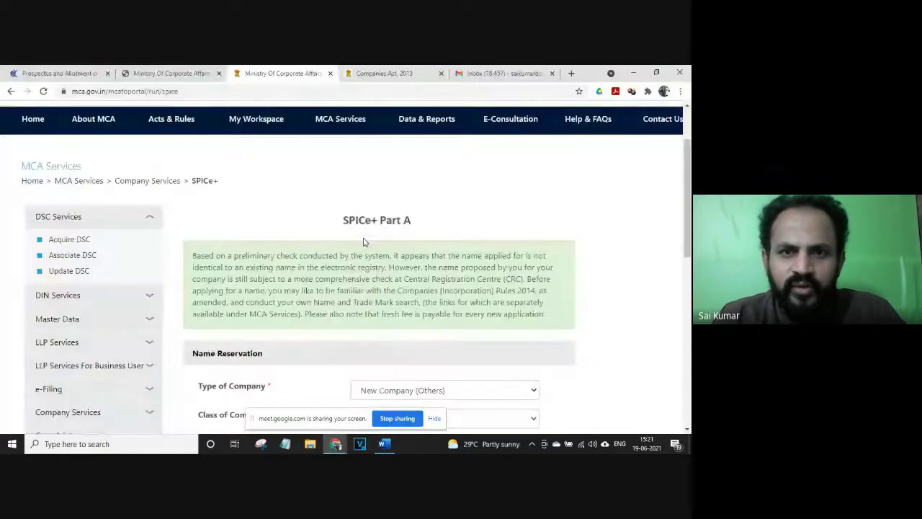